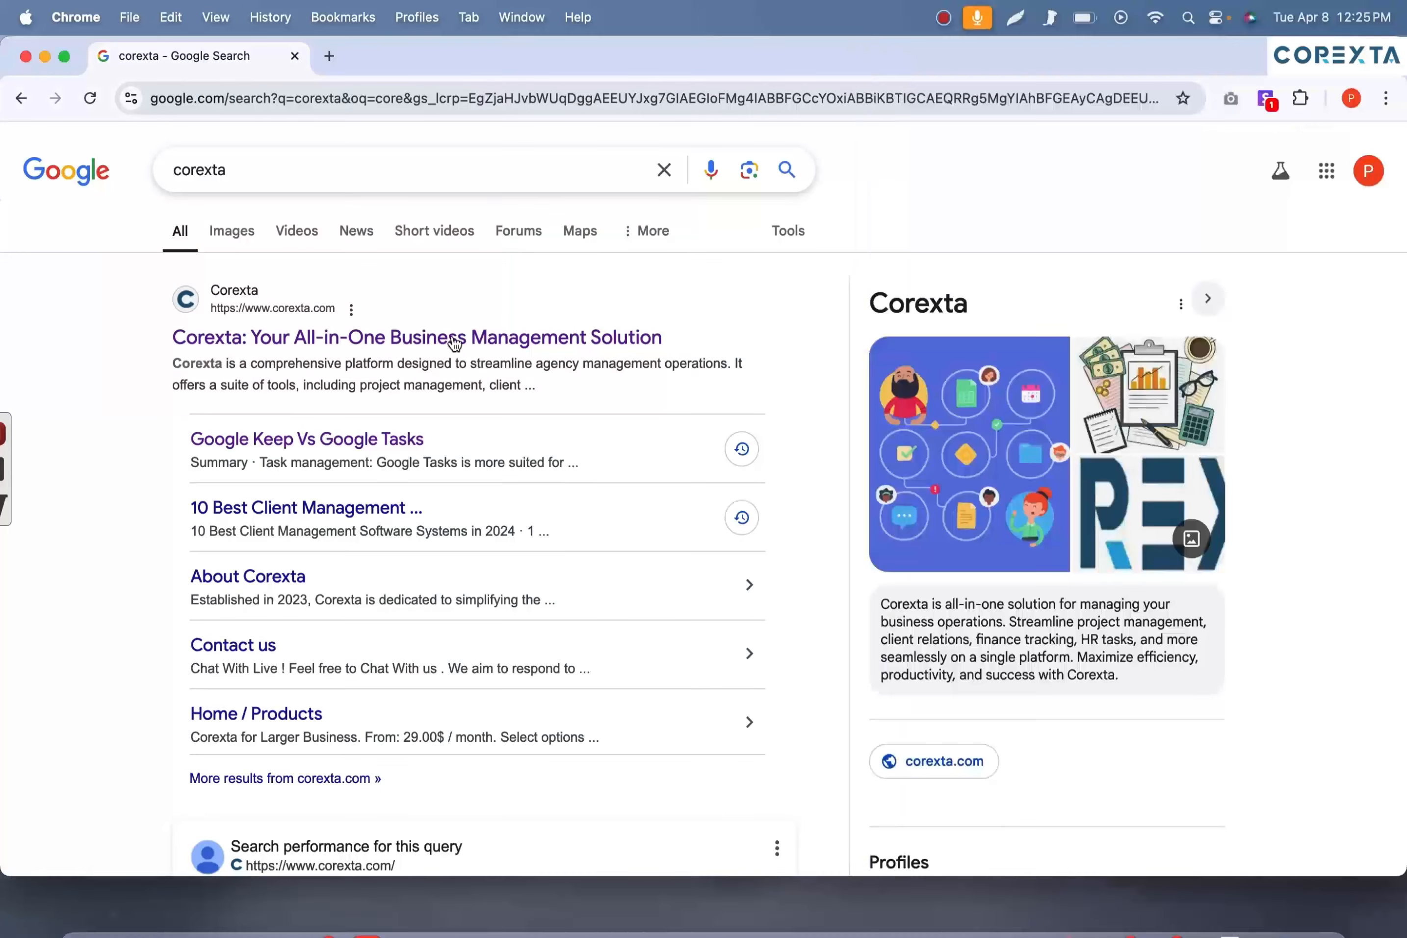
# - Open the Corexta site from the search results and log in with the account e-mail and password
pyautogui.click(460, 337)
pyautogui.click(1122, 155)
pyautogui.click(690, 474)
pyautogui.click(691, 529)
pyautogui.click(691, 577)
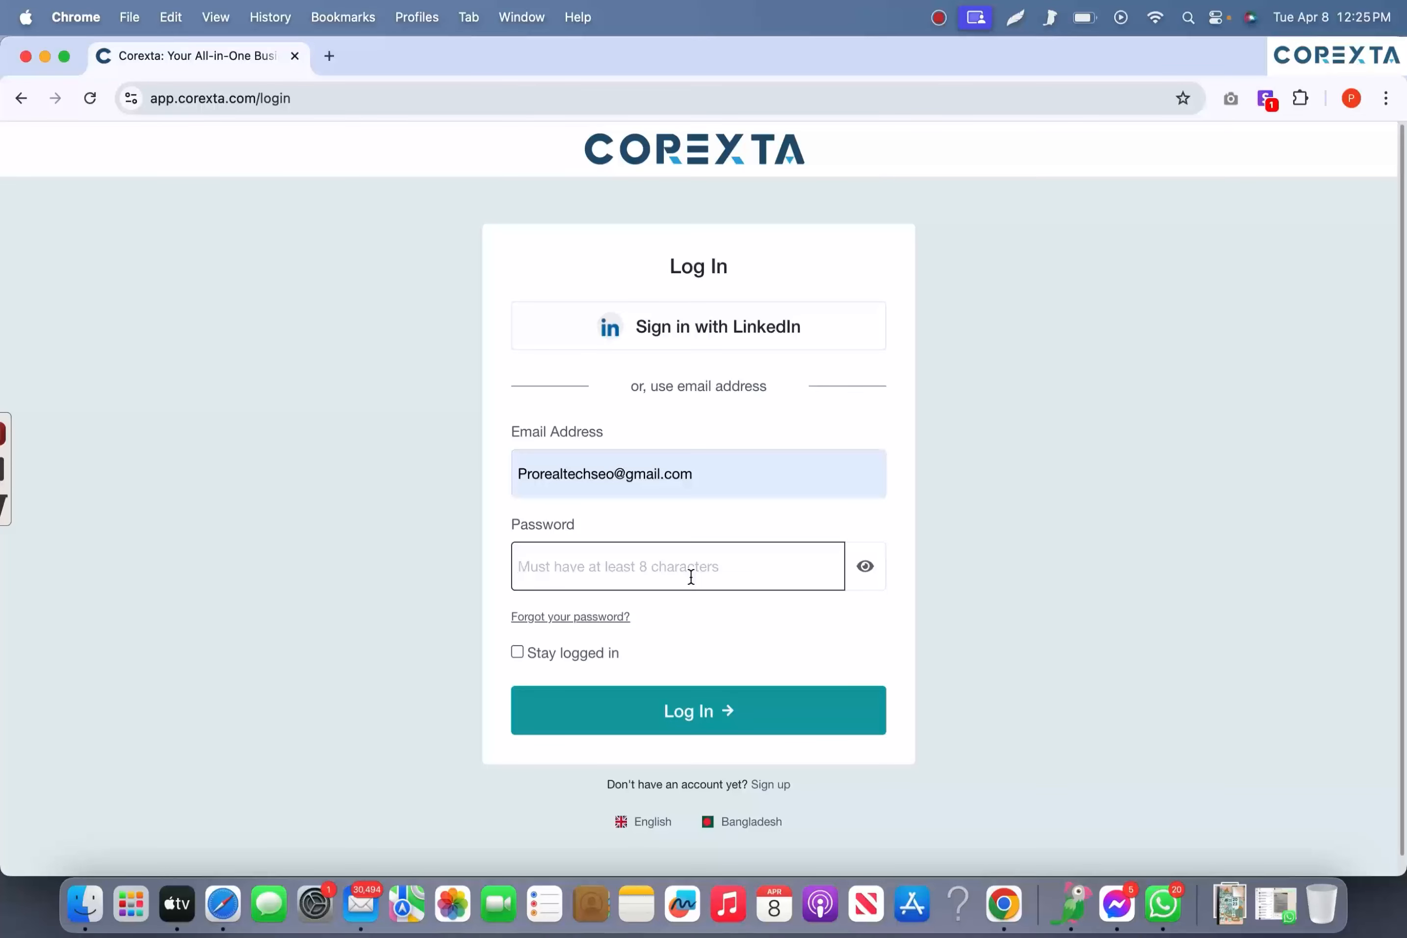
pyautogui.write('*********')
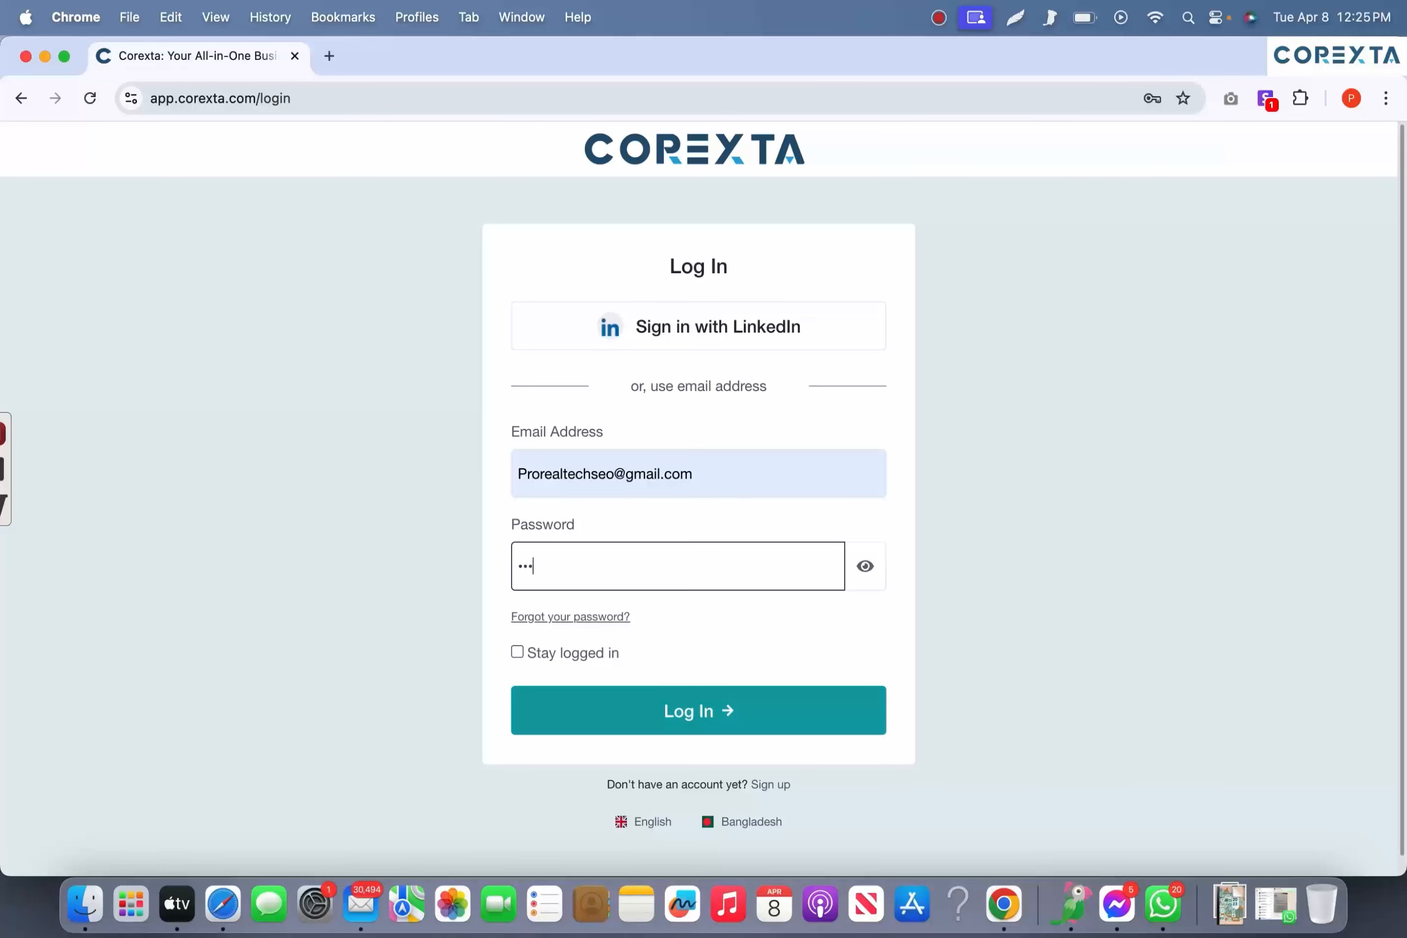
pyautogui.click(780, 705)
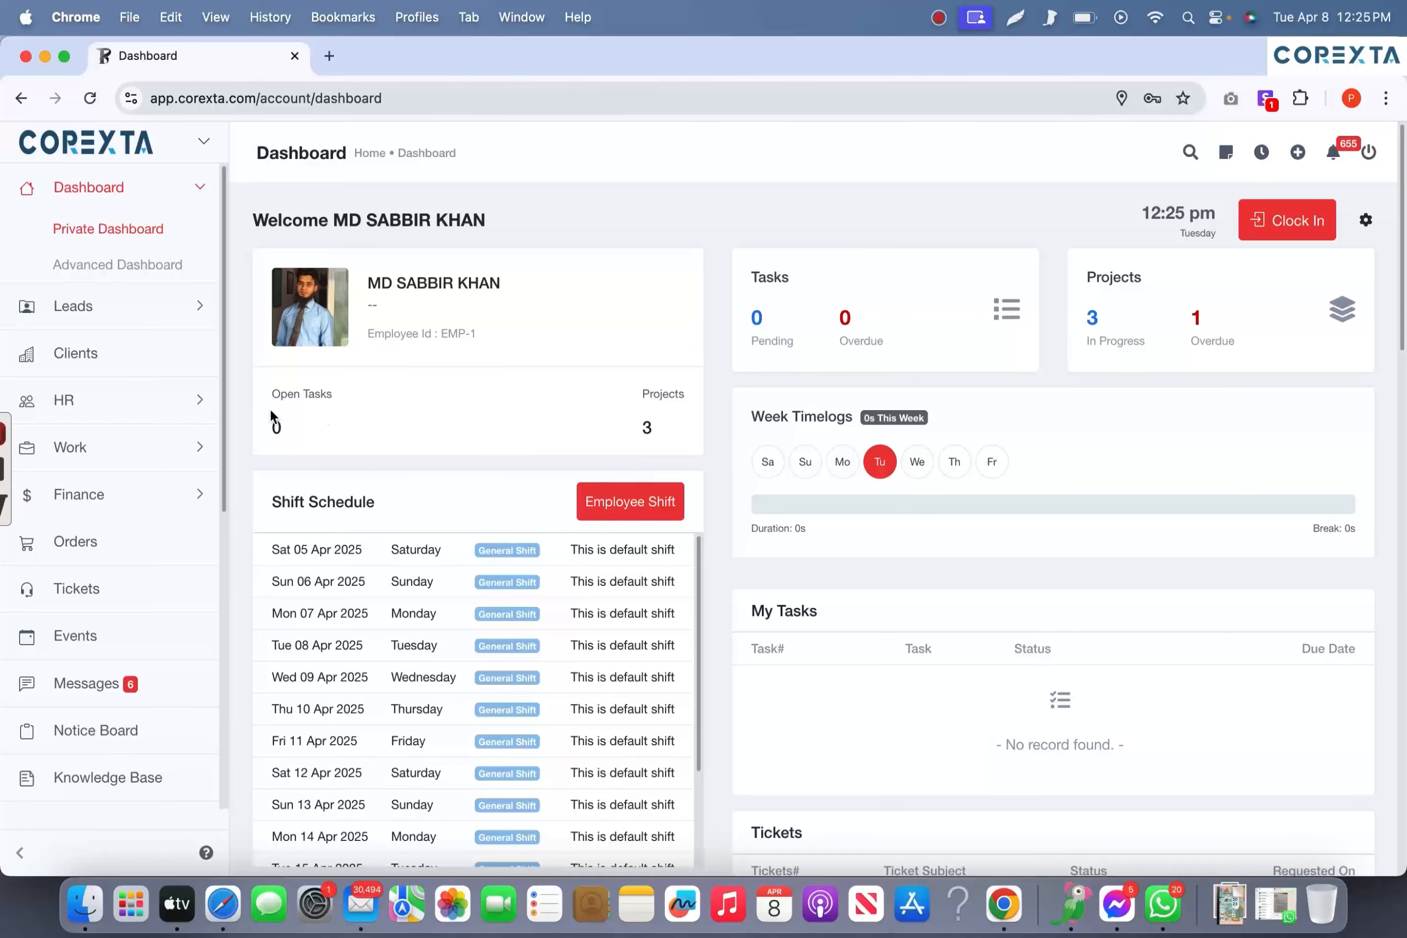
# - Add an HR department named Affiliate Marketing with no parent department and save it
pyautogui.click(202, 404)
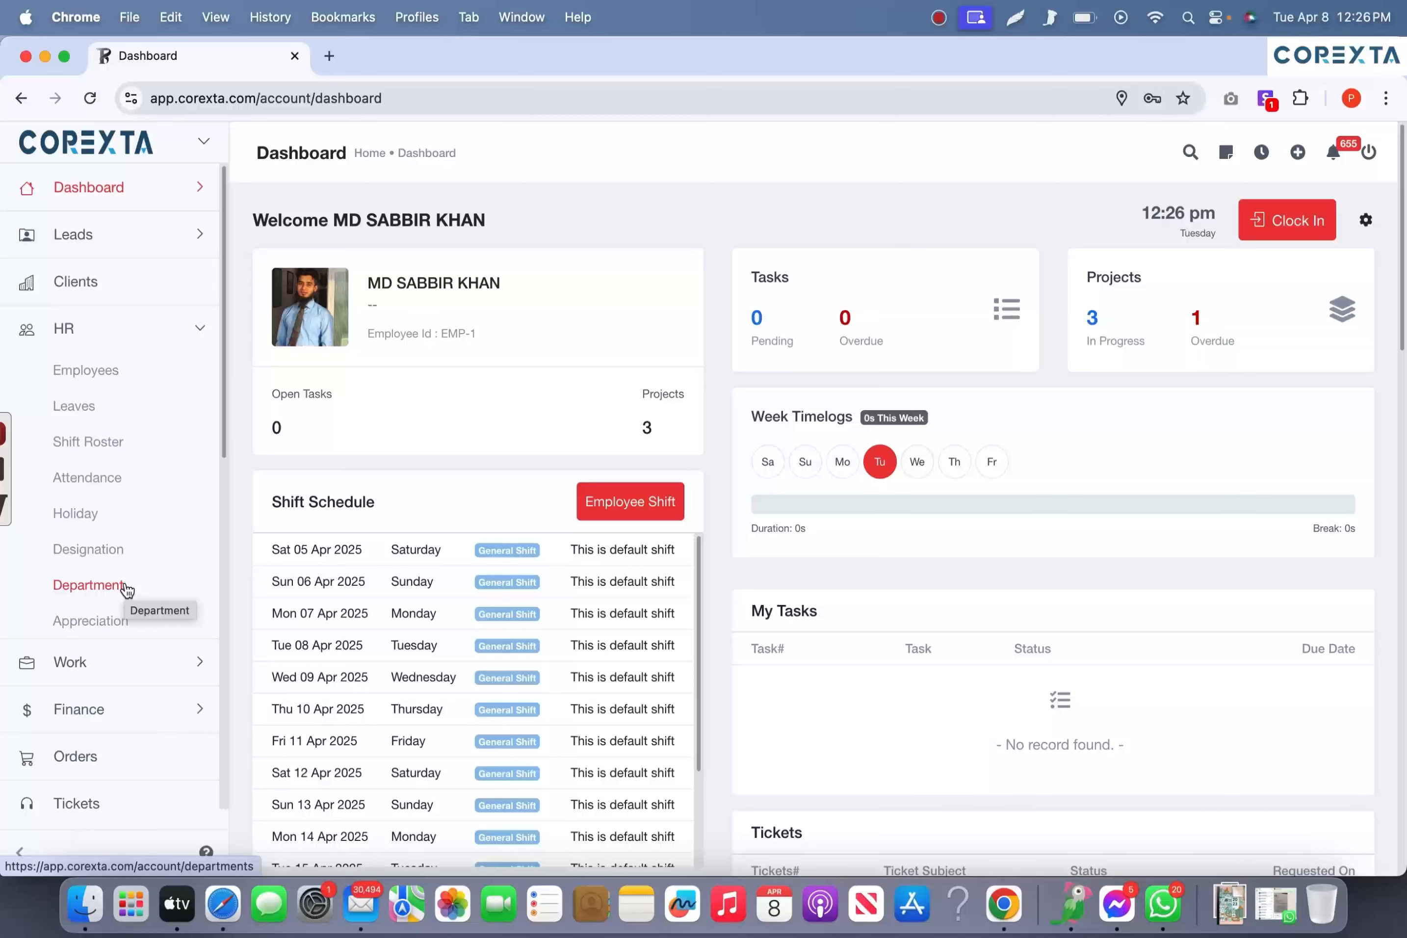
pyautogui.click(125, 589)
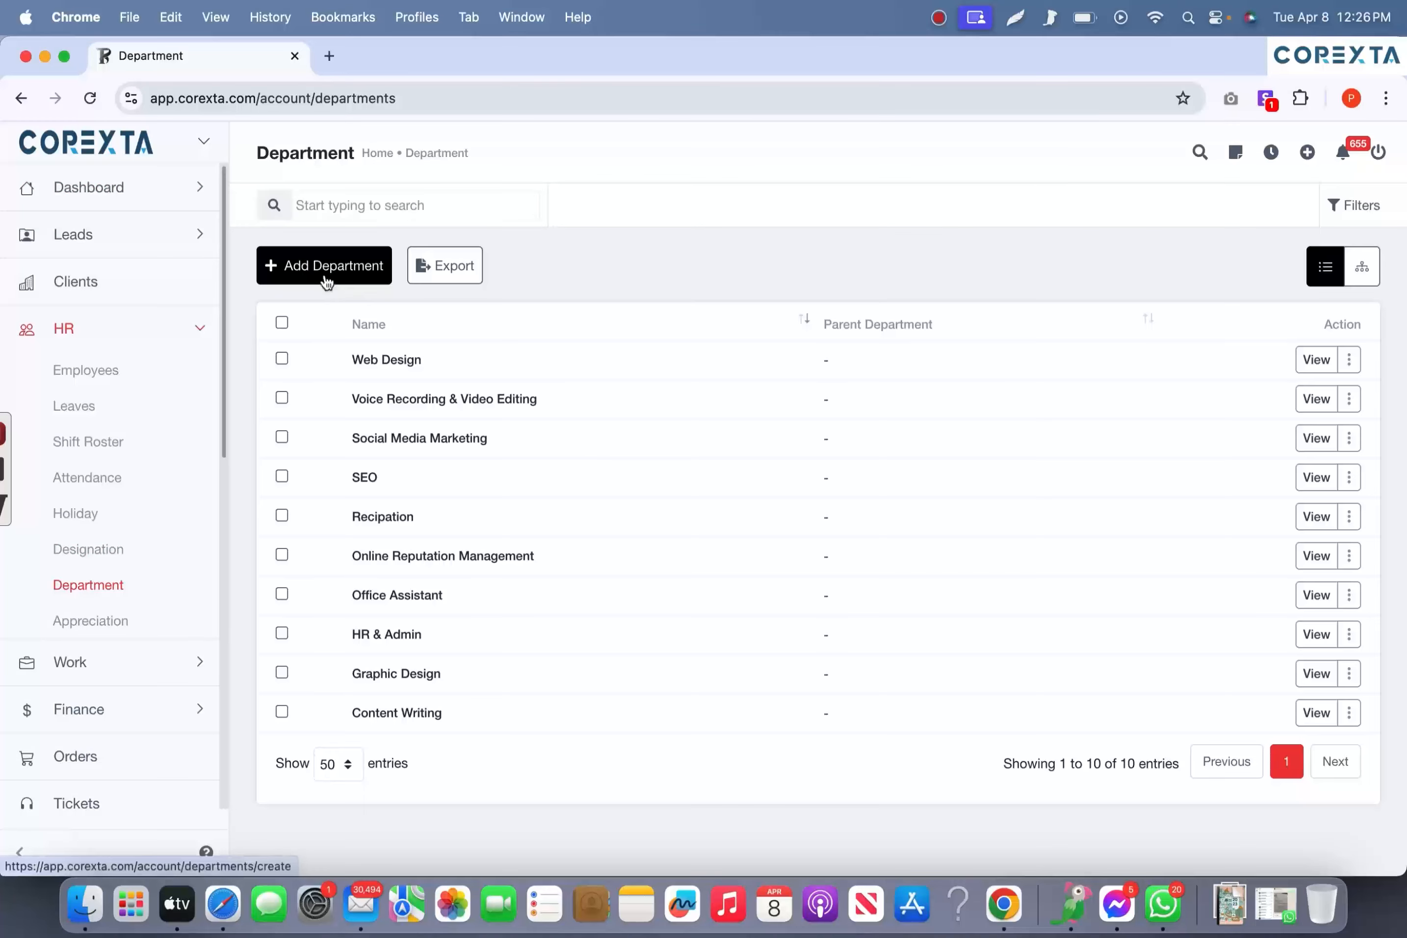
pyautogui.click(295, 259)
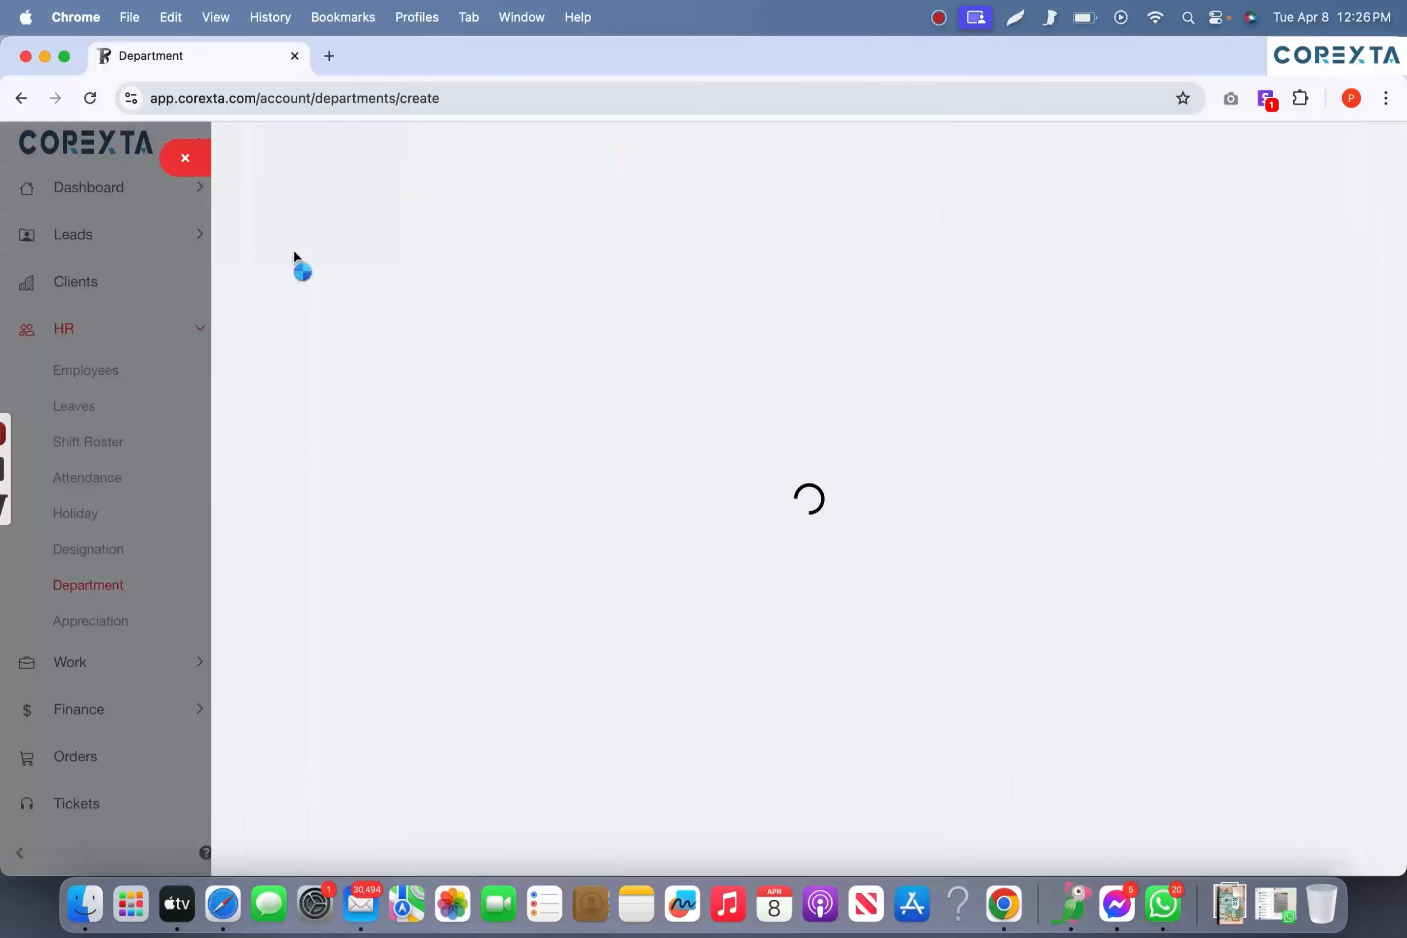
pyautogui.click(503, 335)
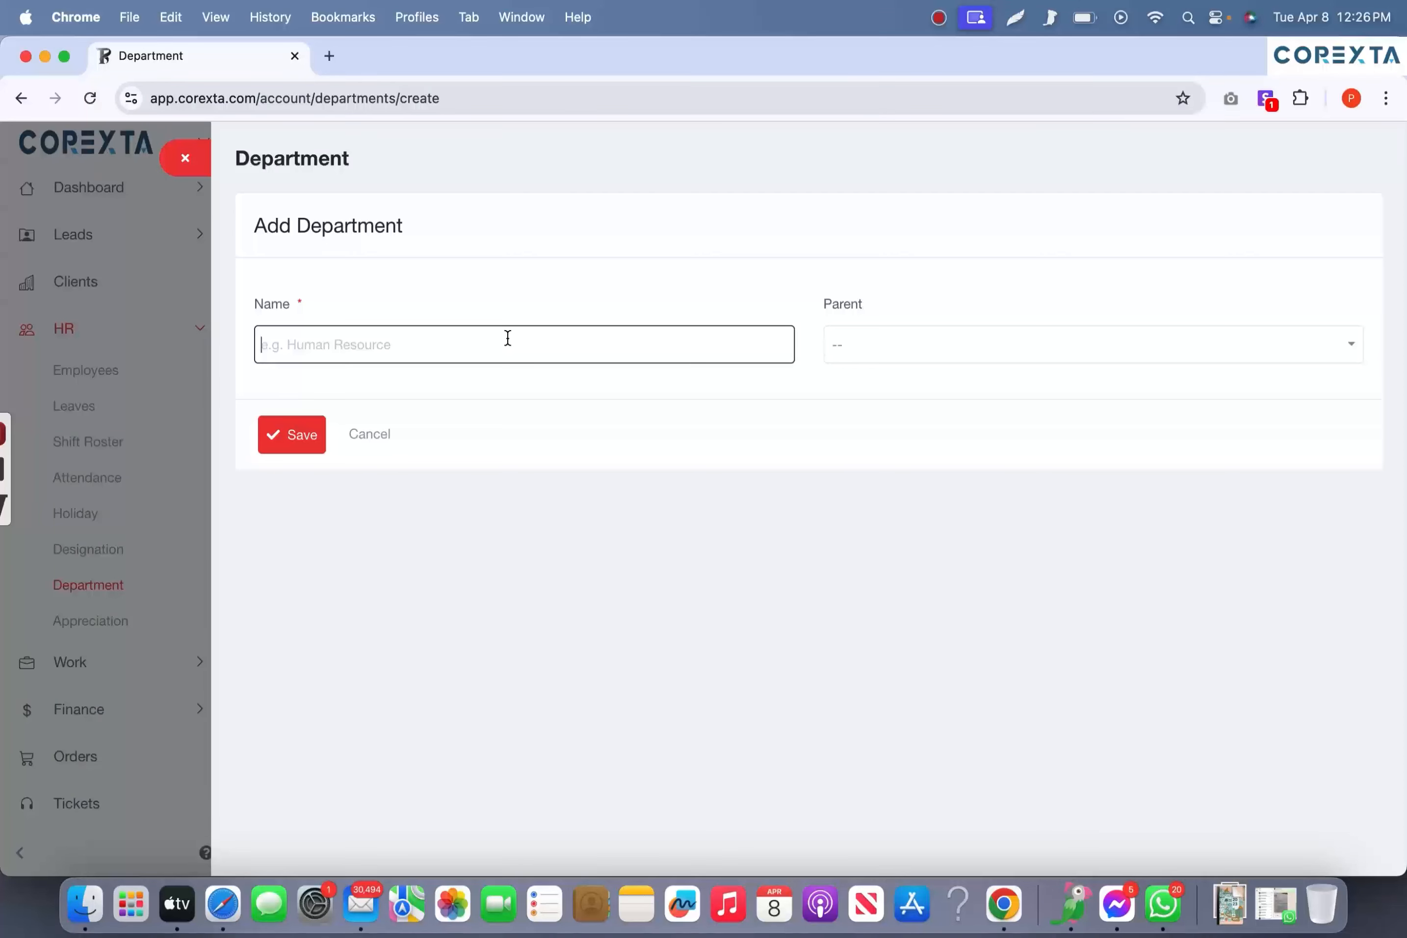
pyautogui.write('Affiliate Marketing')
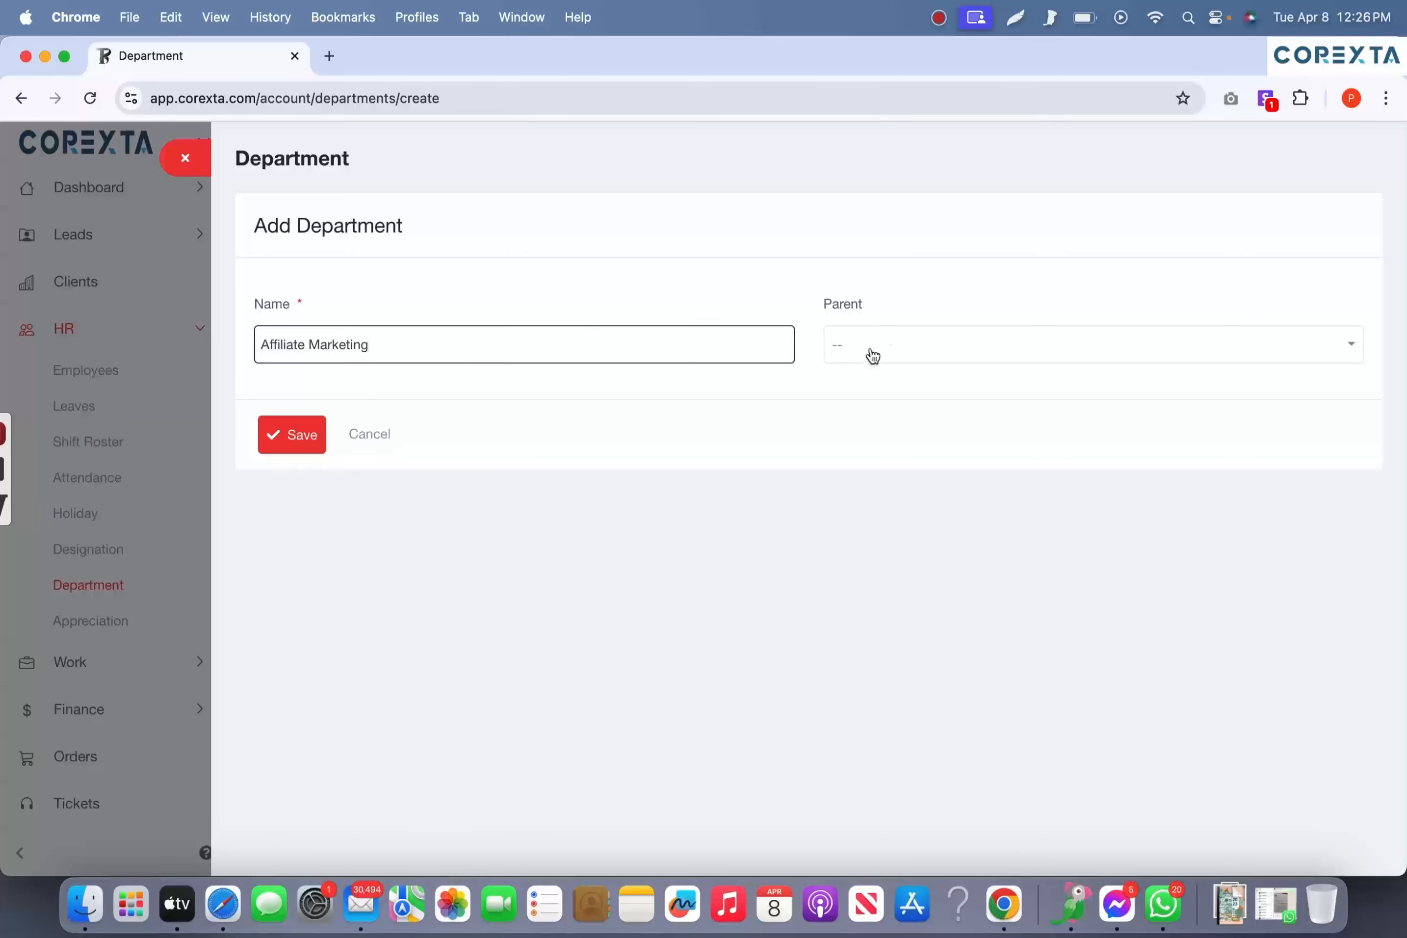
pyautogui.click(892, 350)
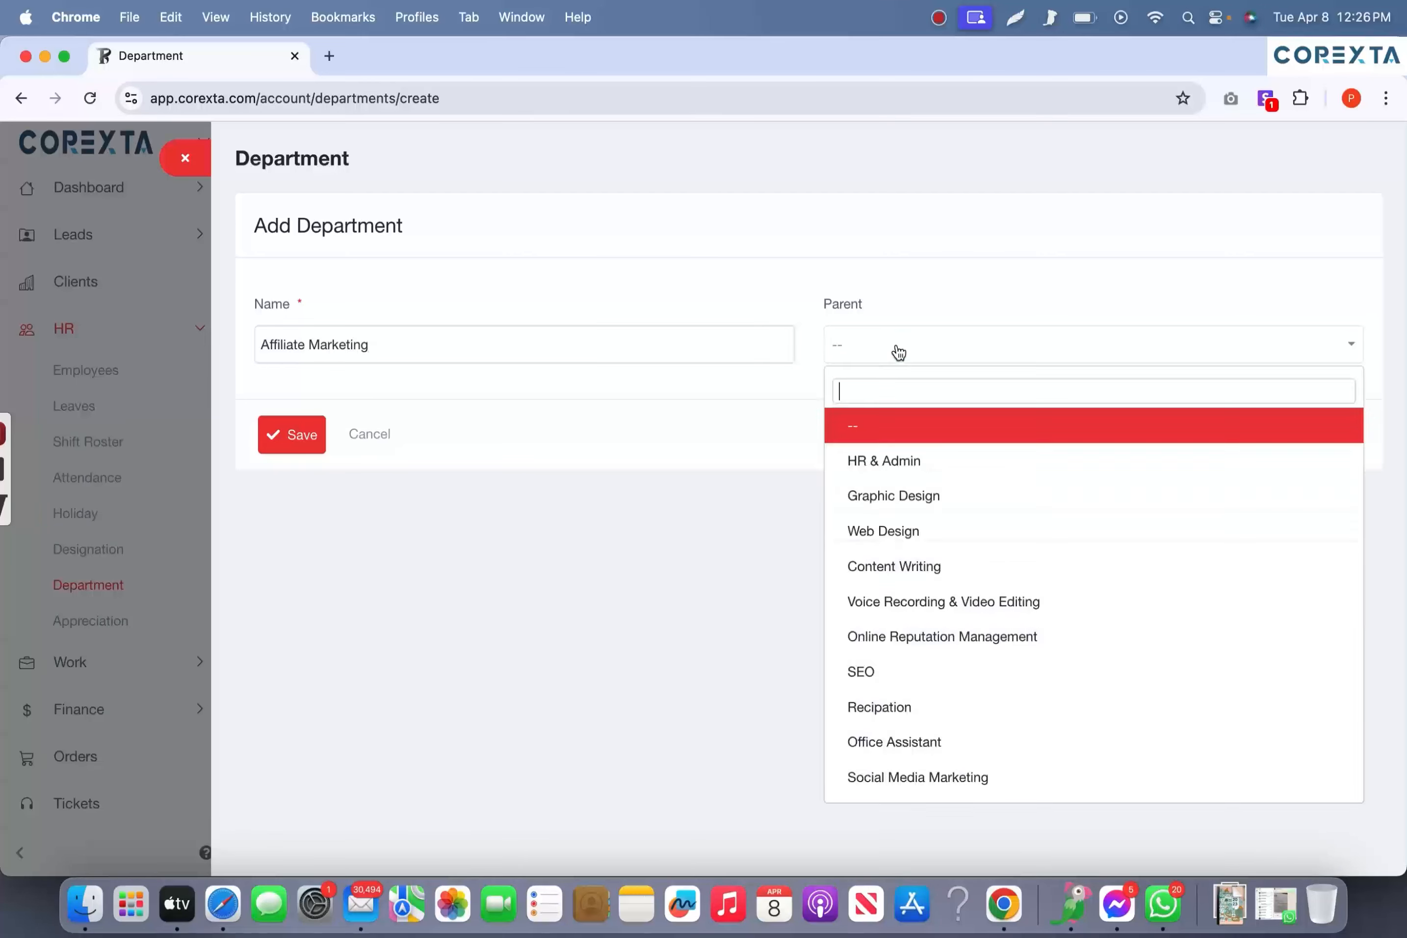
pyautogui.click(671, 503)
pyautogui.click(474, 341)
pyautogui.press('super+a')
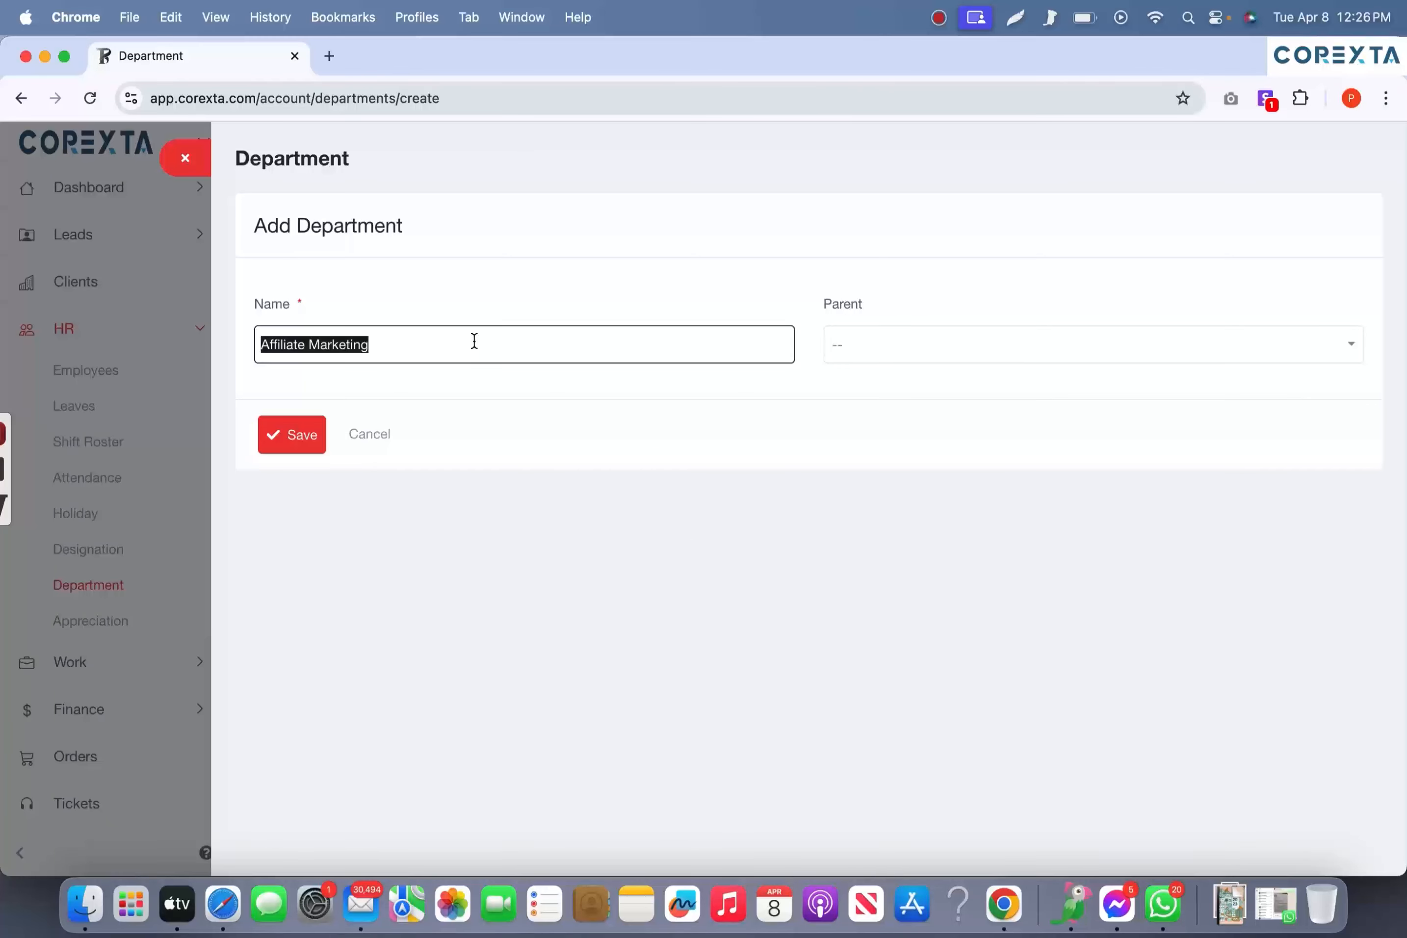
pyautogui.click(474, 340)
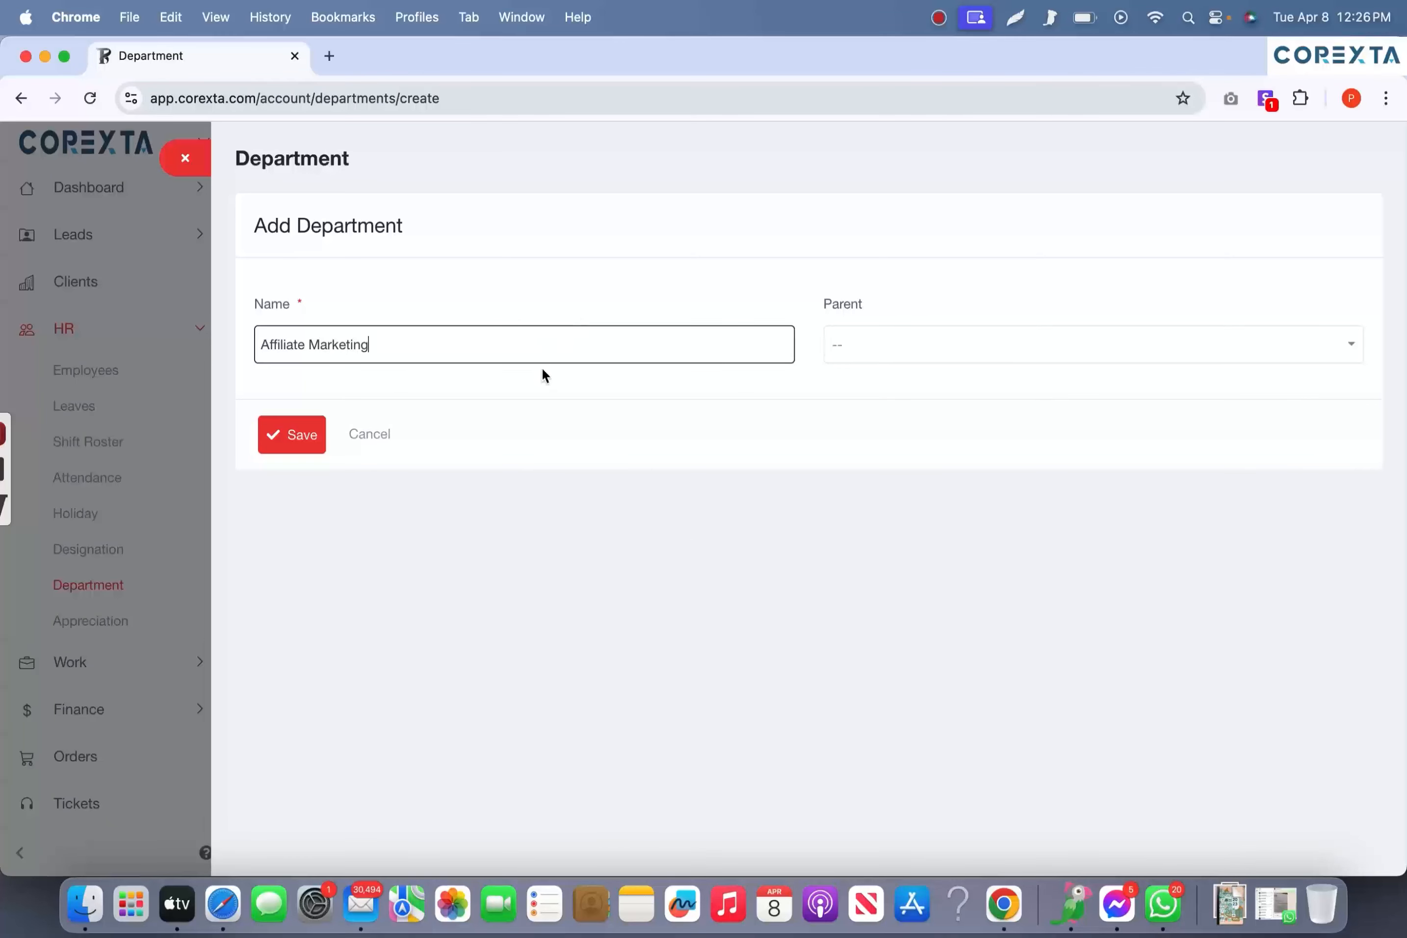
pyautogui.click(319, 437)
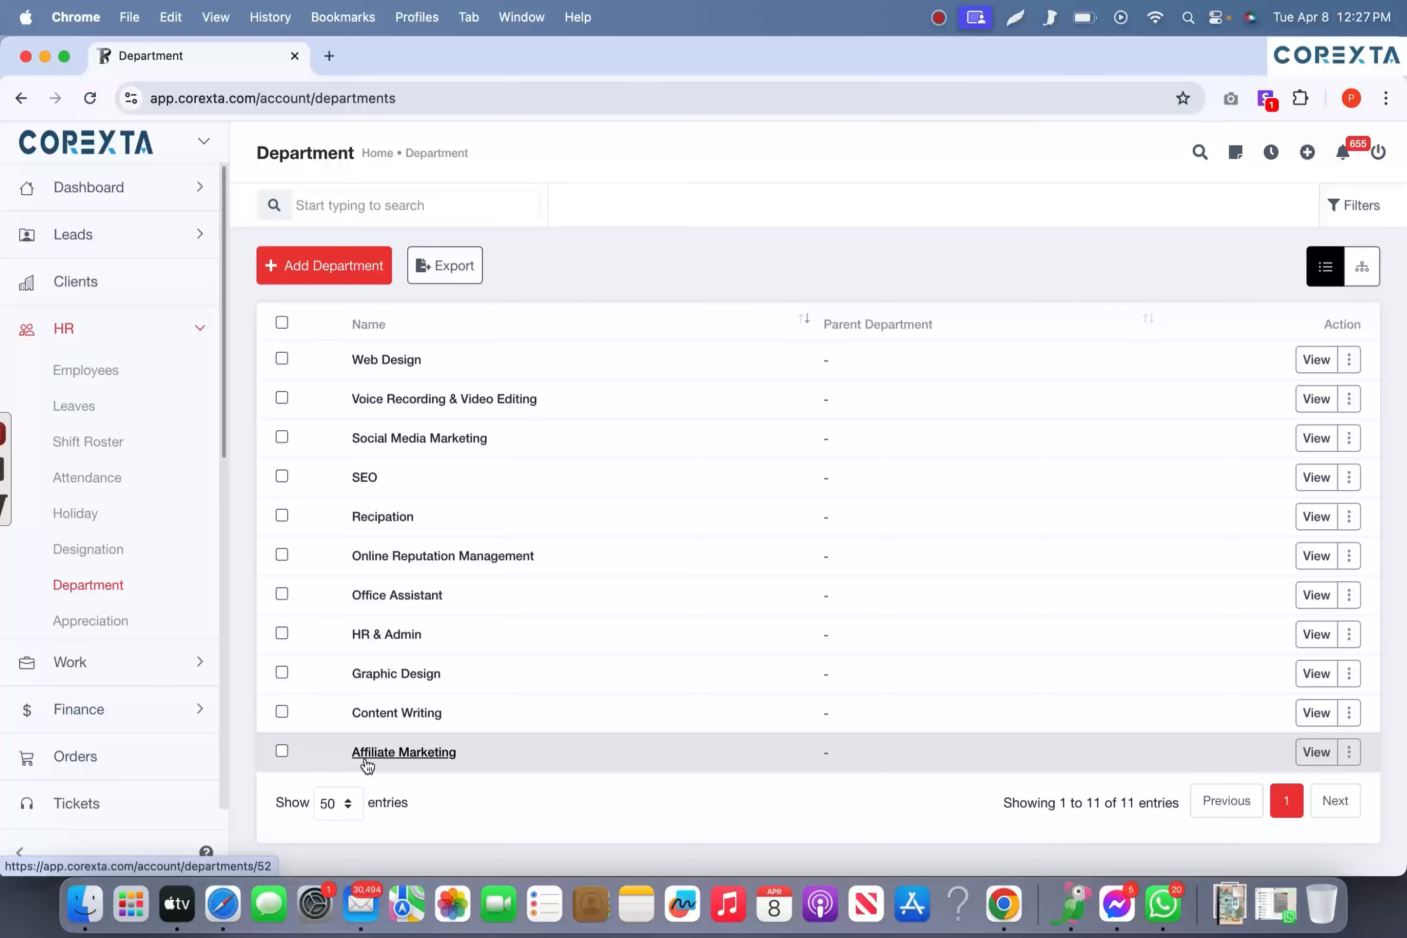
pyautogui.moveTo(350, 752); pyautogui.dragTo(573, 756)
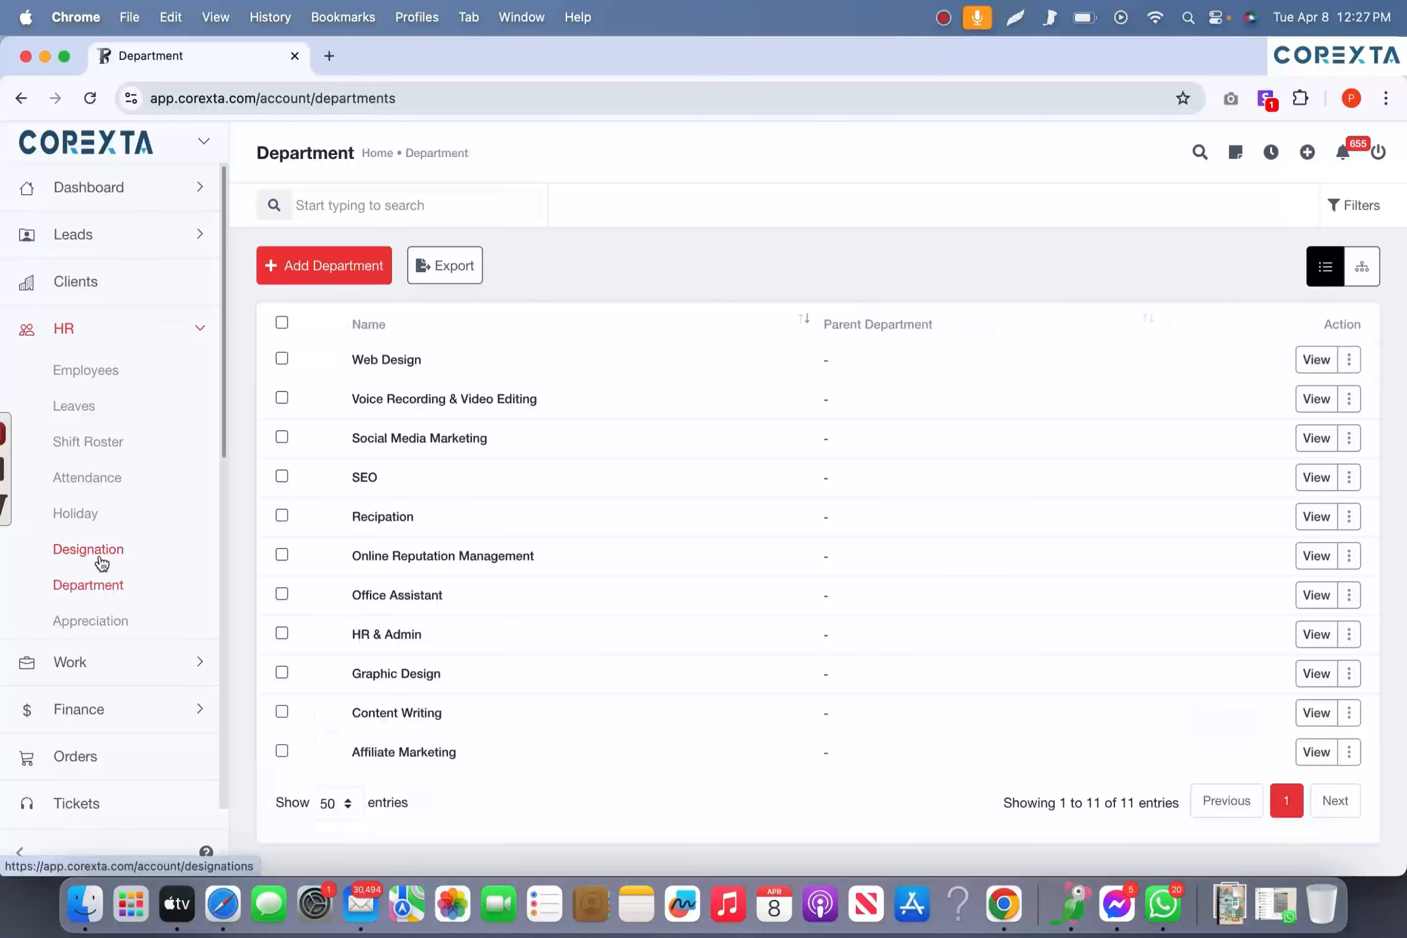
# - Add an employee designation named SEO Expert with no parent designation and save it
pyautogui.click(96, 552)
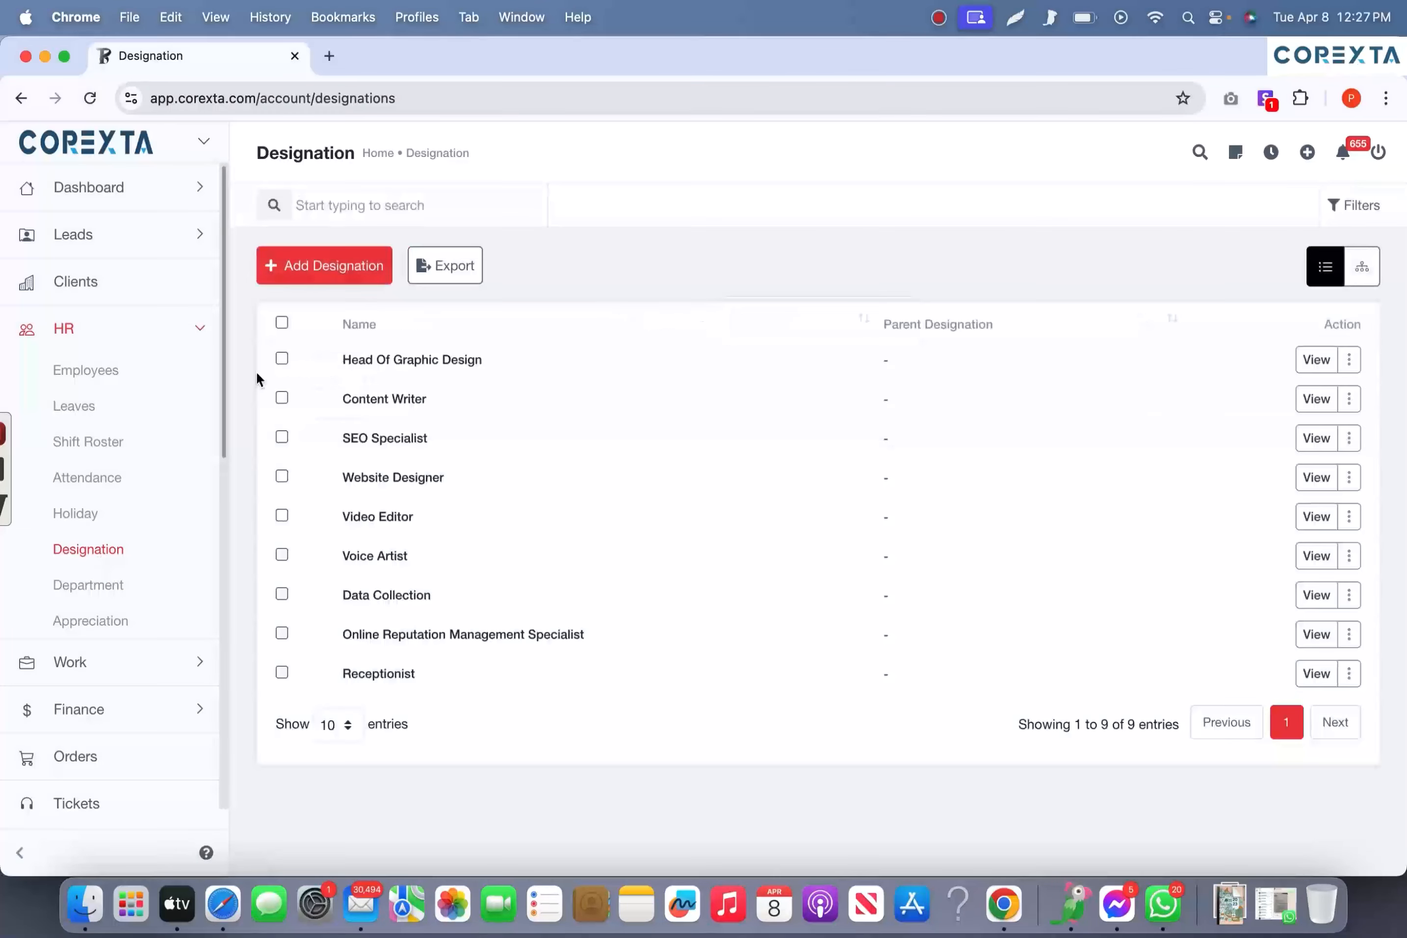
pyautogui.click(304, 270)
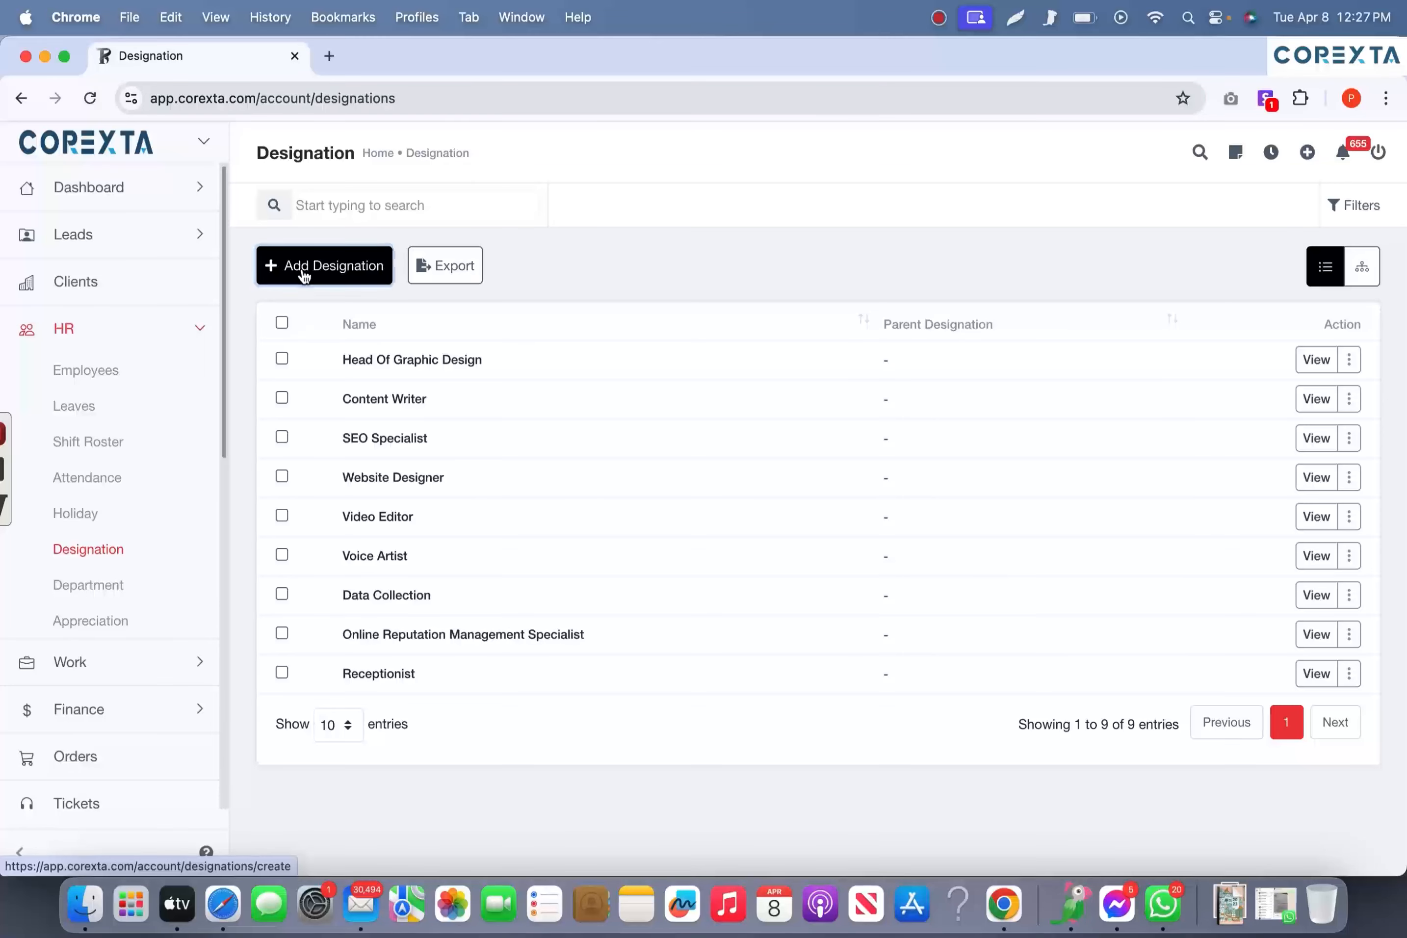
pyautogui.click(377, 337)
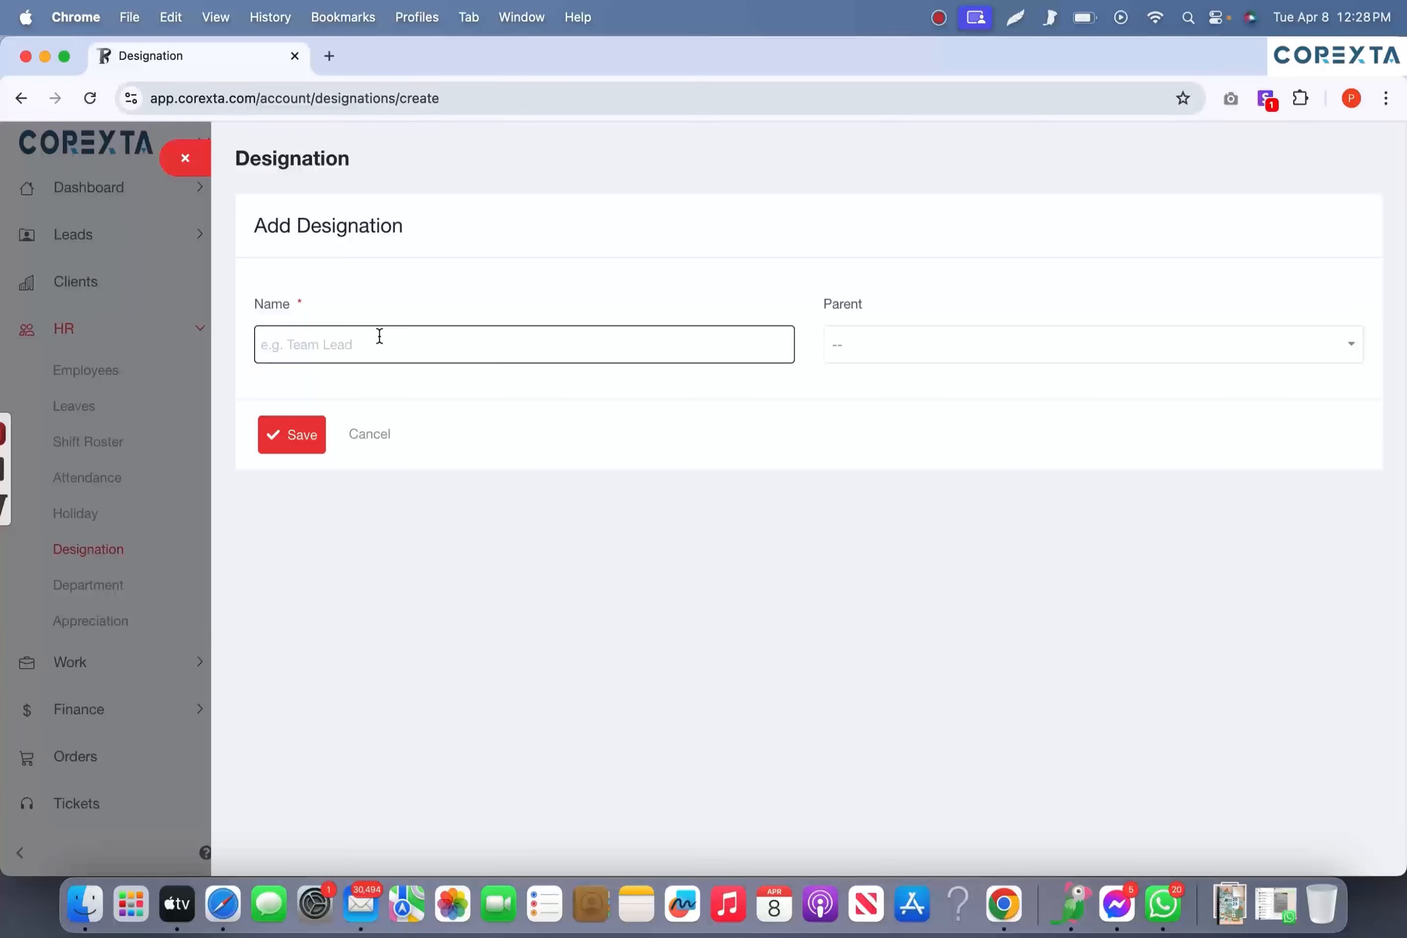
pyautogui.write('SEO Expert')
pyautogui.click(289, 435)
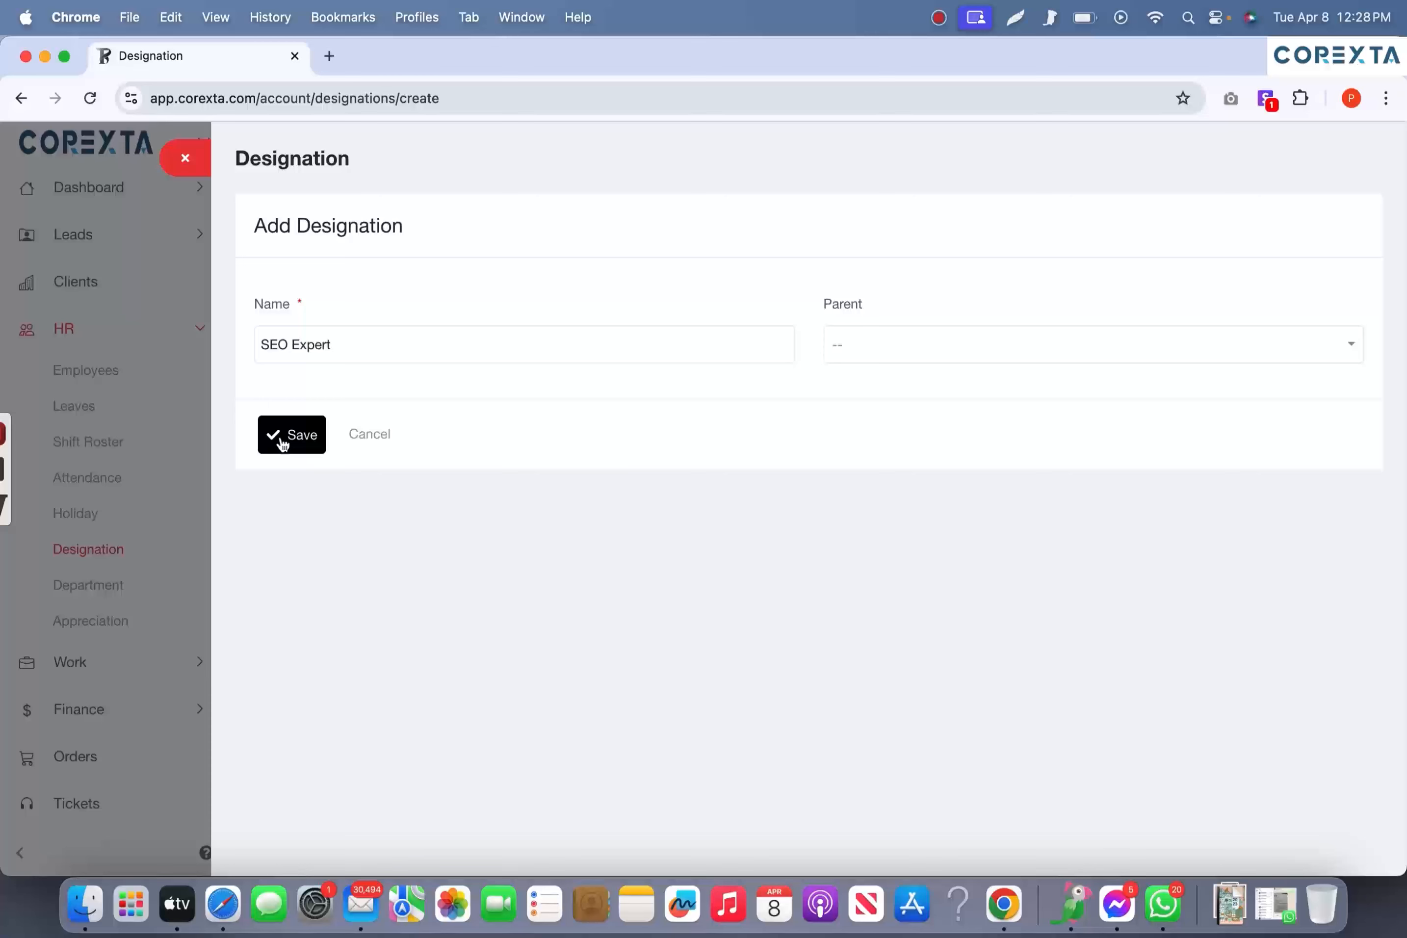
pyautogui.click(923, 337)
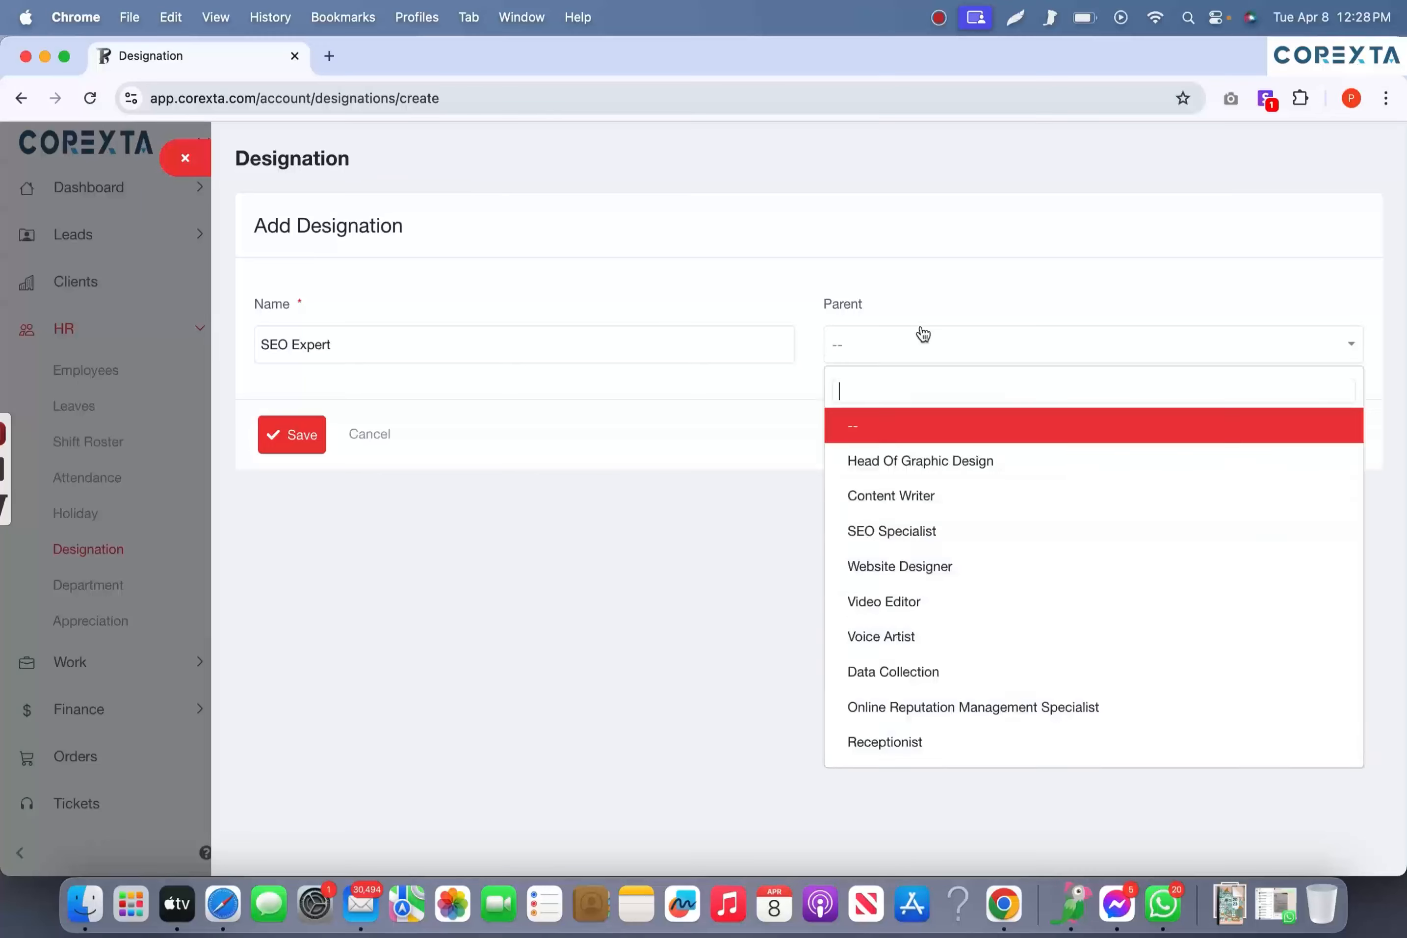
pyautogui.click(278, 431)
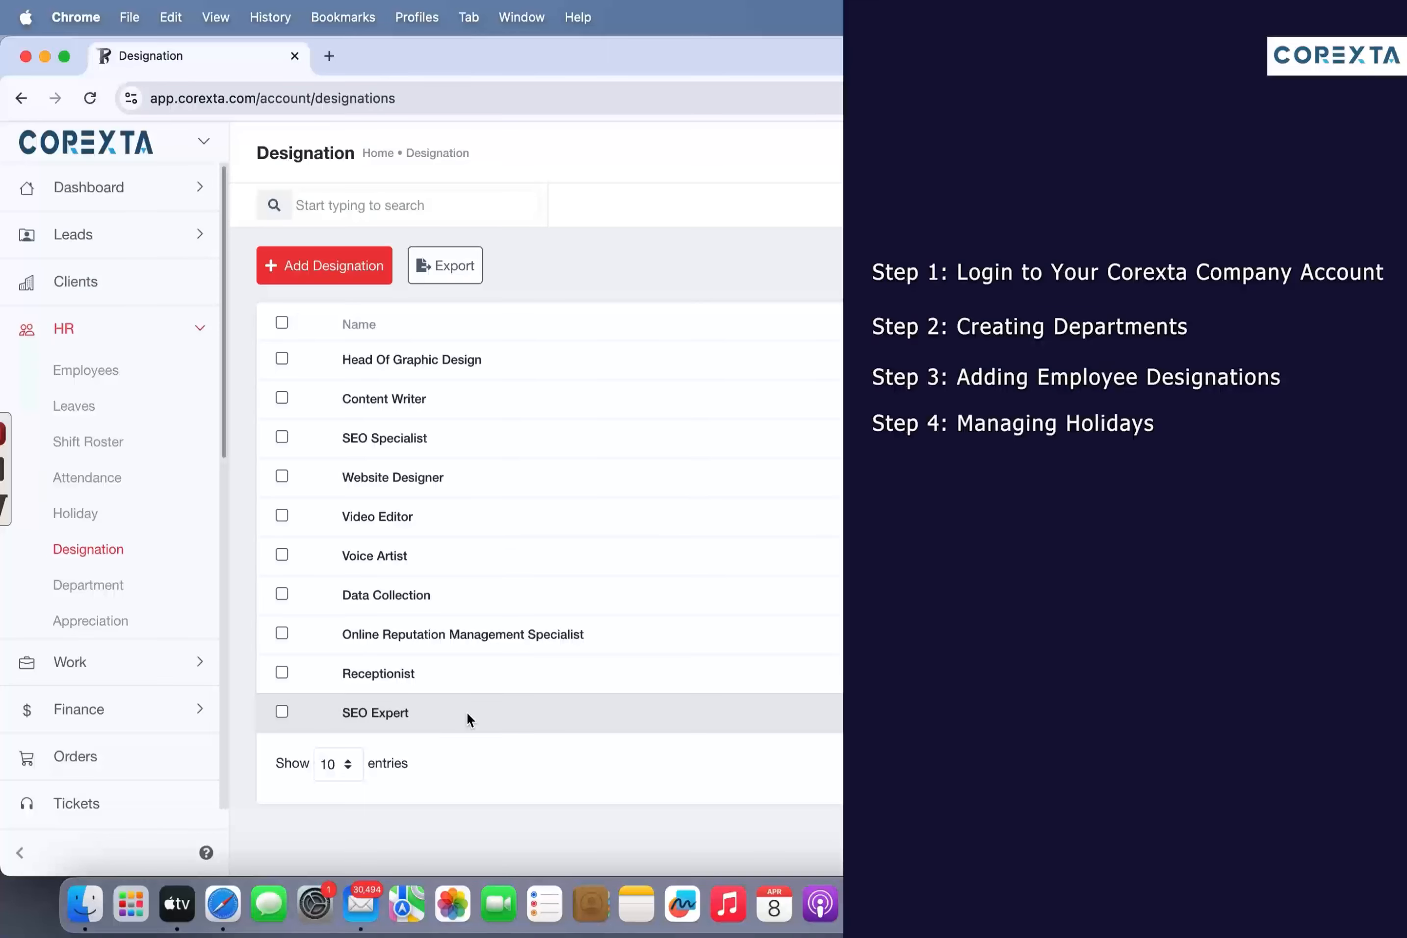
# - Start a new holiday dated Wed 16 Apr 2025 with the occasion New Years
pyautogui.click(113, 523)
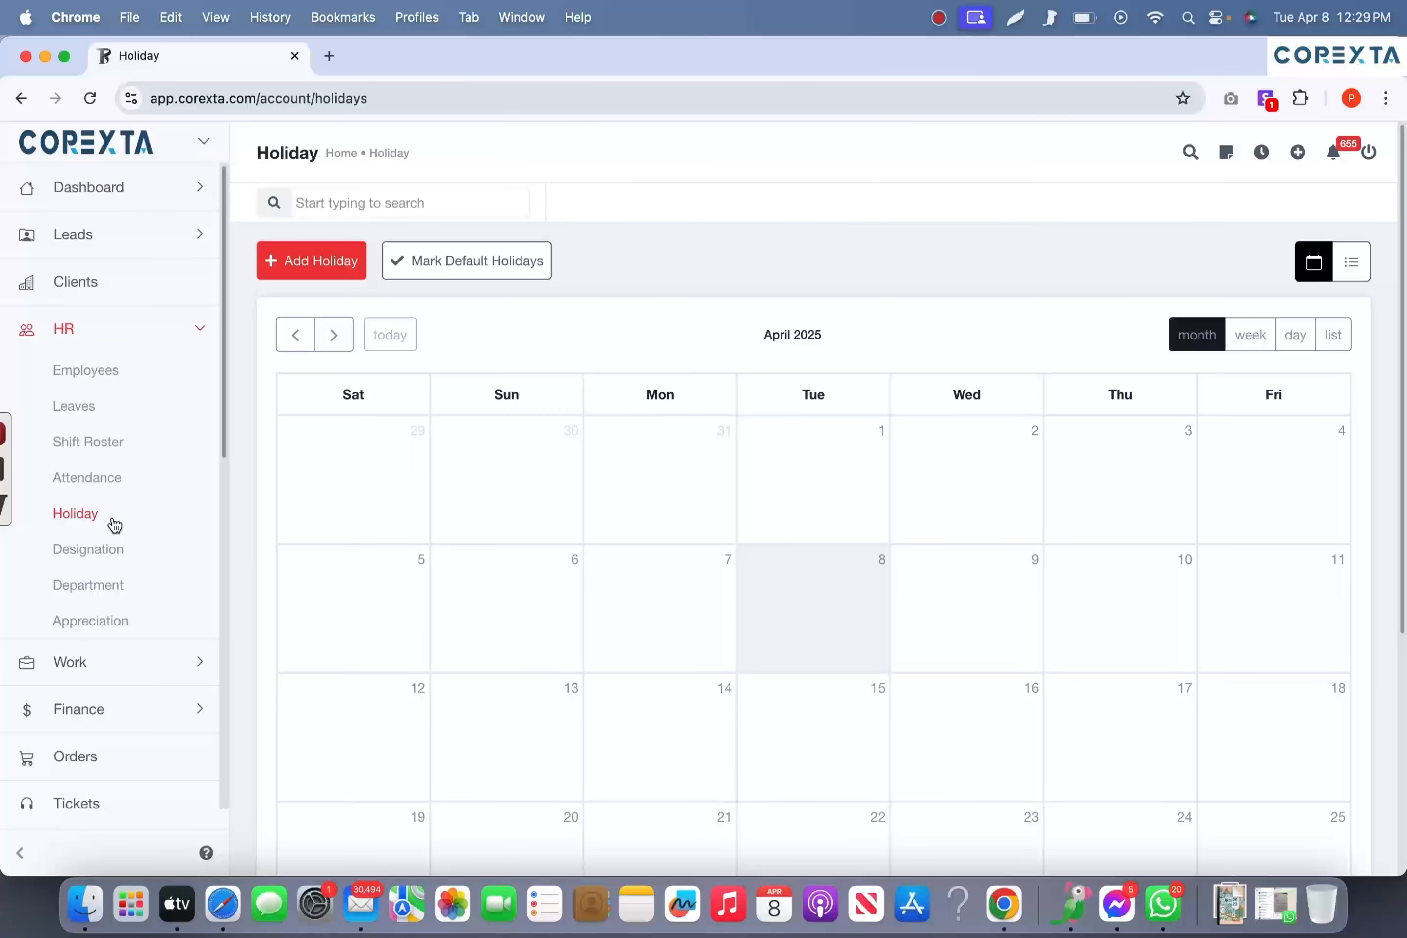
pyautogui.click(330, 261)
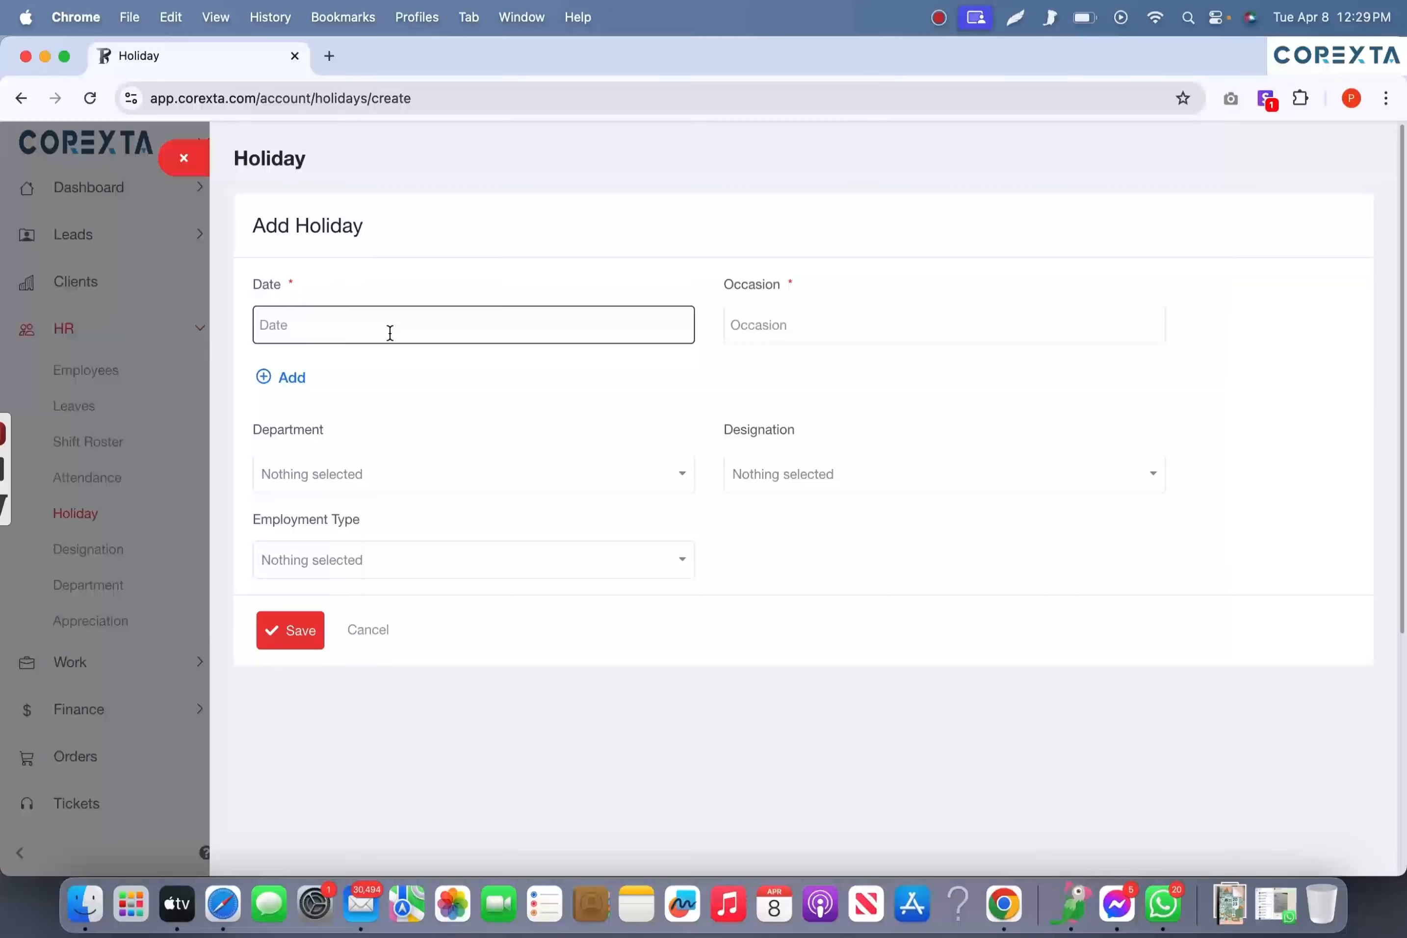
pyautogui.click(336, 325)
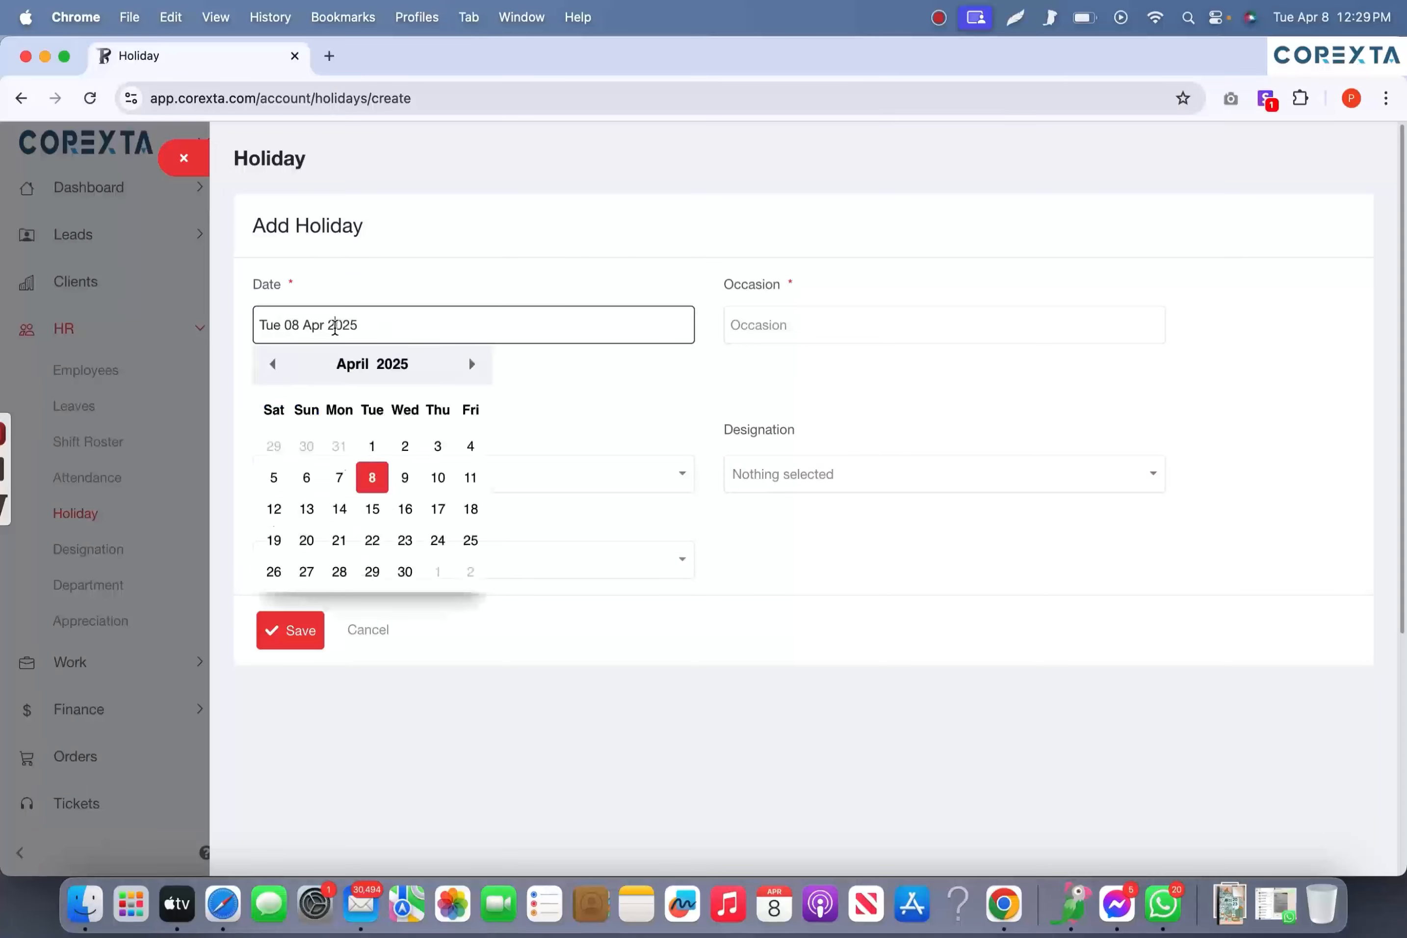
pyautogui.click(404, 510)
pyautogui.click(809, 325)
pyautogui.write('Ne')
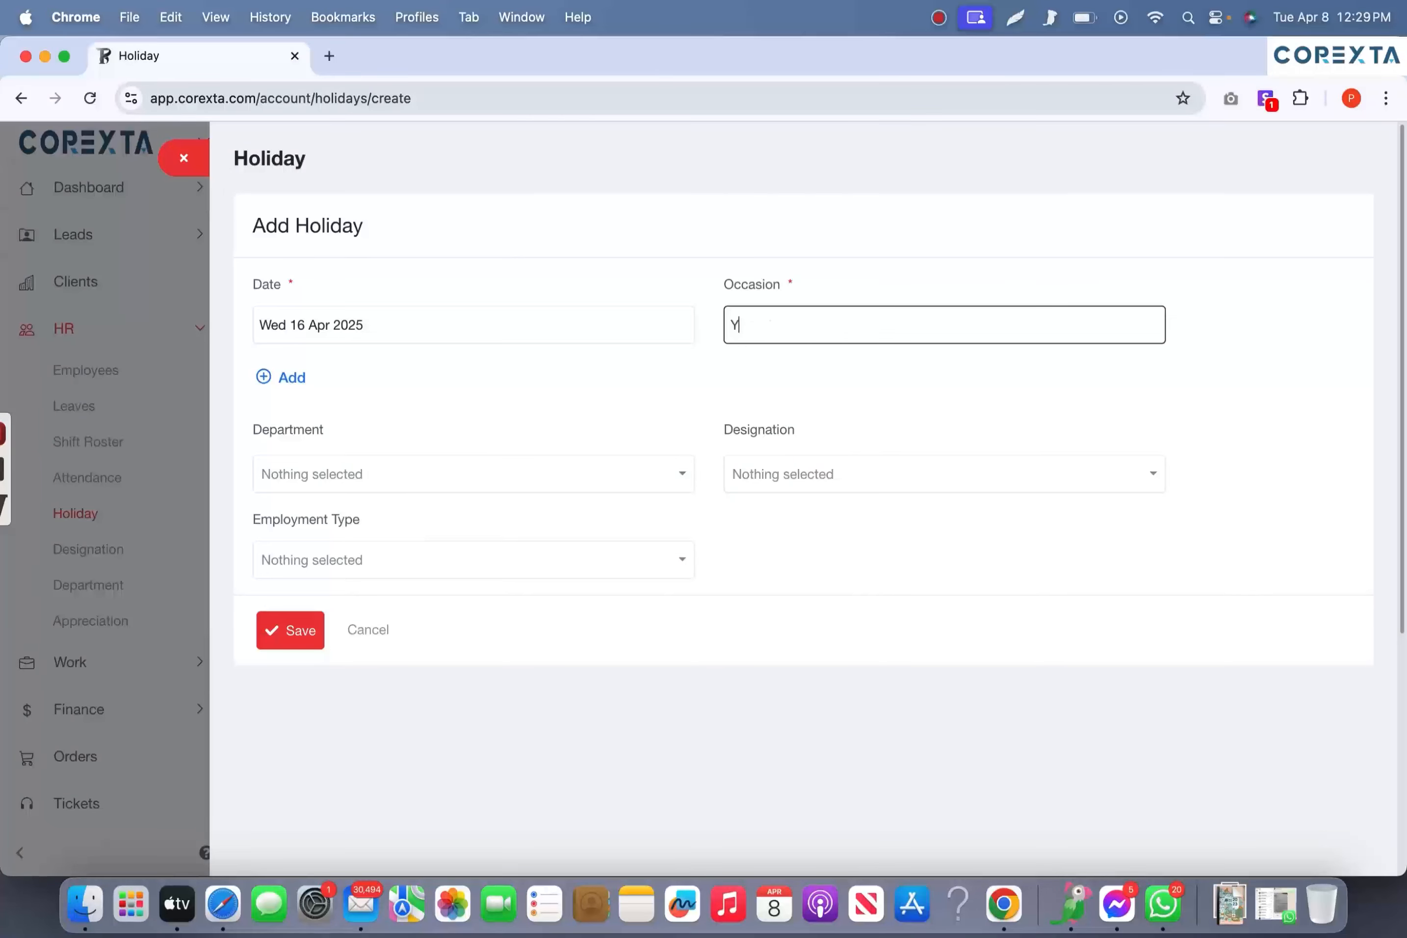
pyautogui.write('w Years')
pyautogui.click(536, 445)
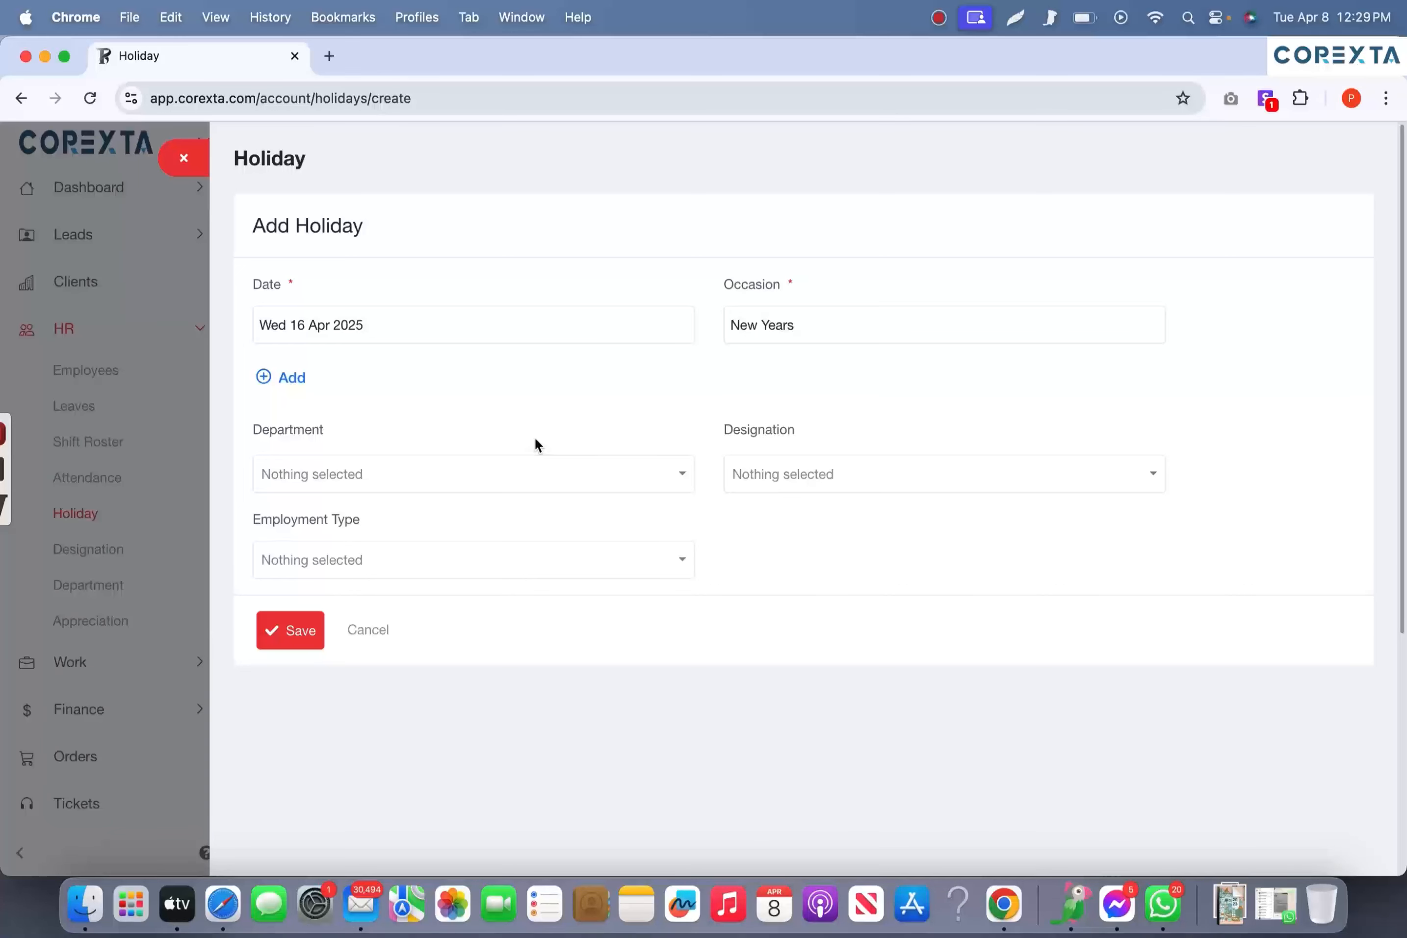
# - Assign the new holiday to the HR & Admin department and the Head Of Graphic Design designation
pyautogui.click(480, 475)
pyautogui.click(315, 583)
pyautogui.click(766, 475)
pyautogui.click(820, 589)
pyautogui.click(503, 707)
pyautogui.click(387, 475)
pyautogui.scroll(-5, 721, 702)
pyautogui.click(720, 702)
# - Set the holiday's employment type to Full Time and save the holiday
pyautogui.click(416, 568)
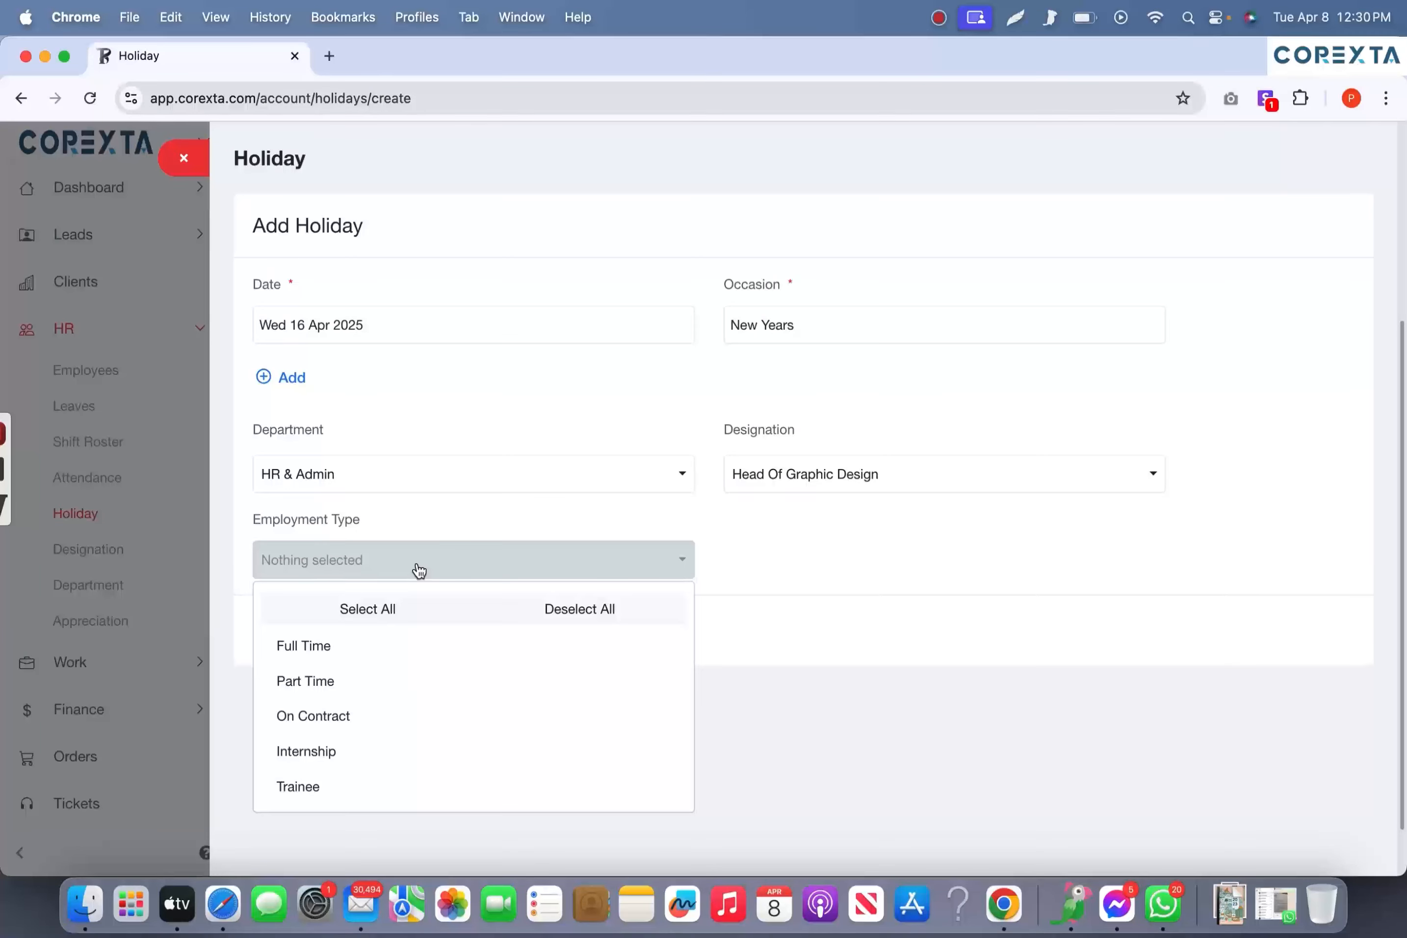
pyautogui.click(424, 653)
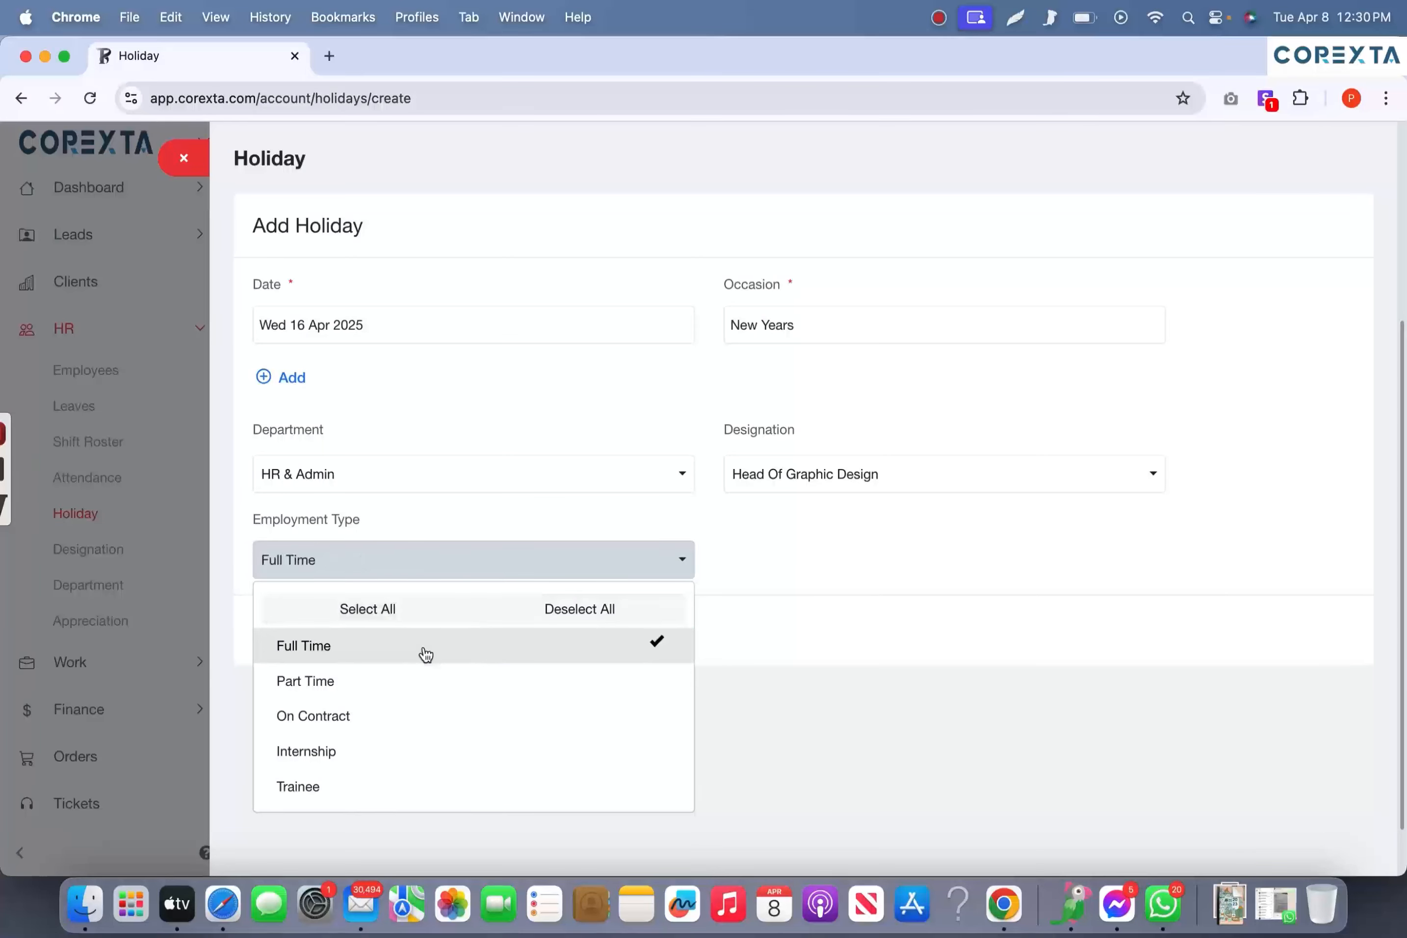
pyautogui.click(844, 624)
pyautogui.click(309, 636)
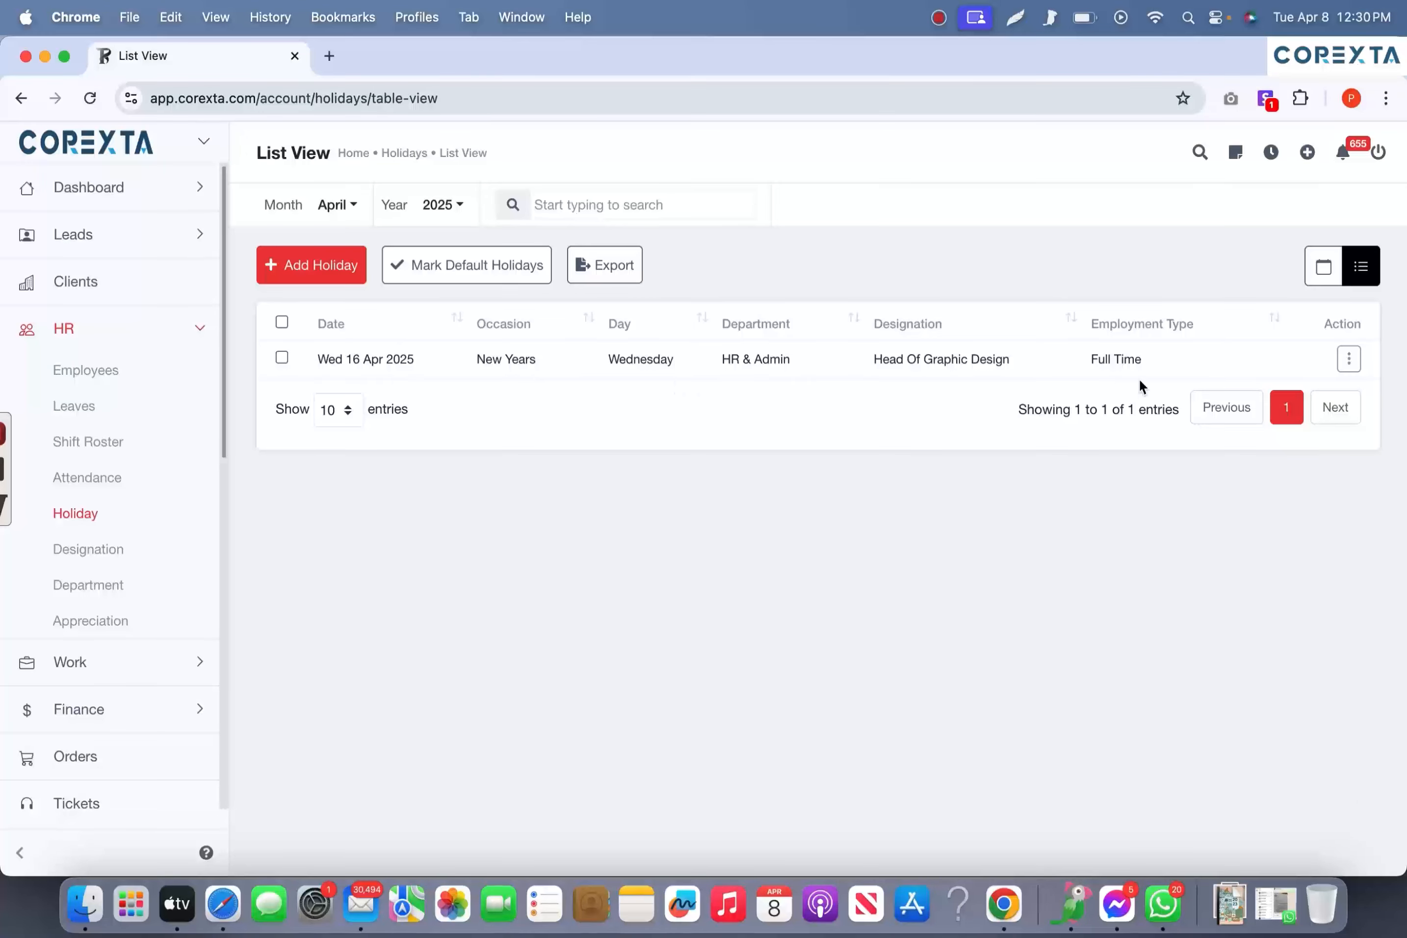
# - View the New Years holiday's details from the holiday list and close them
pyautogui.click(1348, 360)
pyautogui.click(1290, 404)
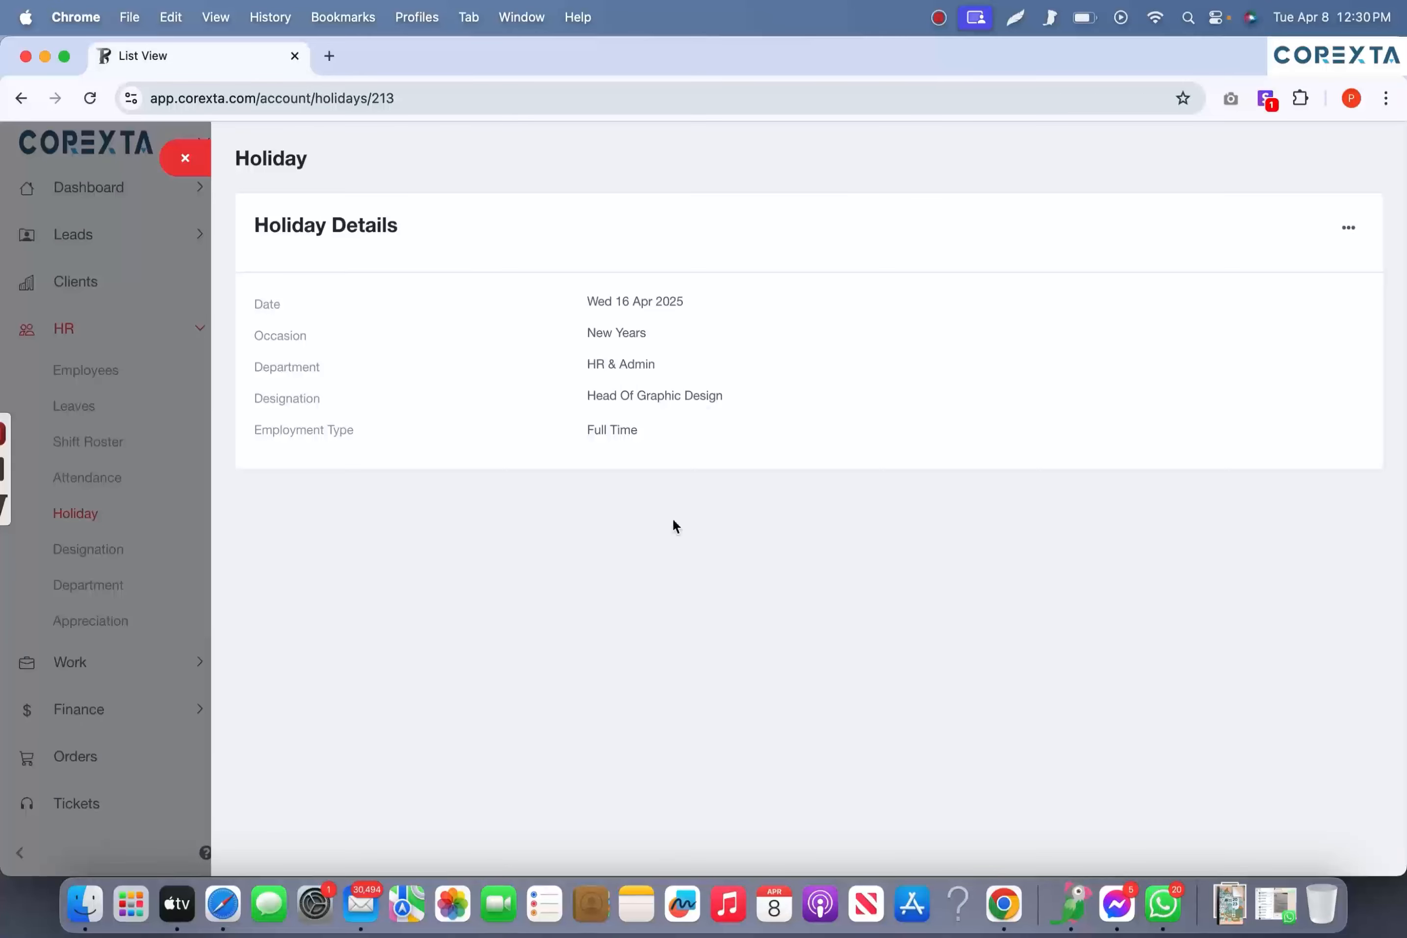
pyautogui.click(185, 158)
# - Show the holidays as a calendar, open the New Years entry on 16 April, and close its details
pyautogui.click(1325, 268)
pyautogui.scroll(-4, 848, 612)
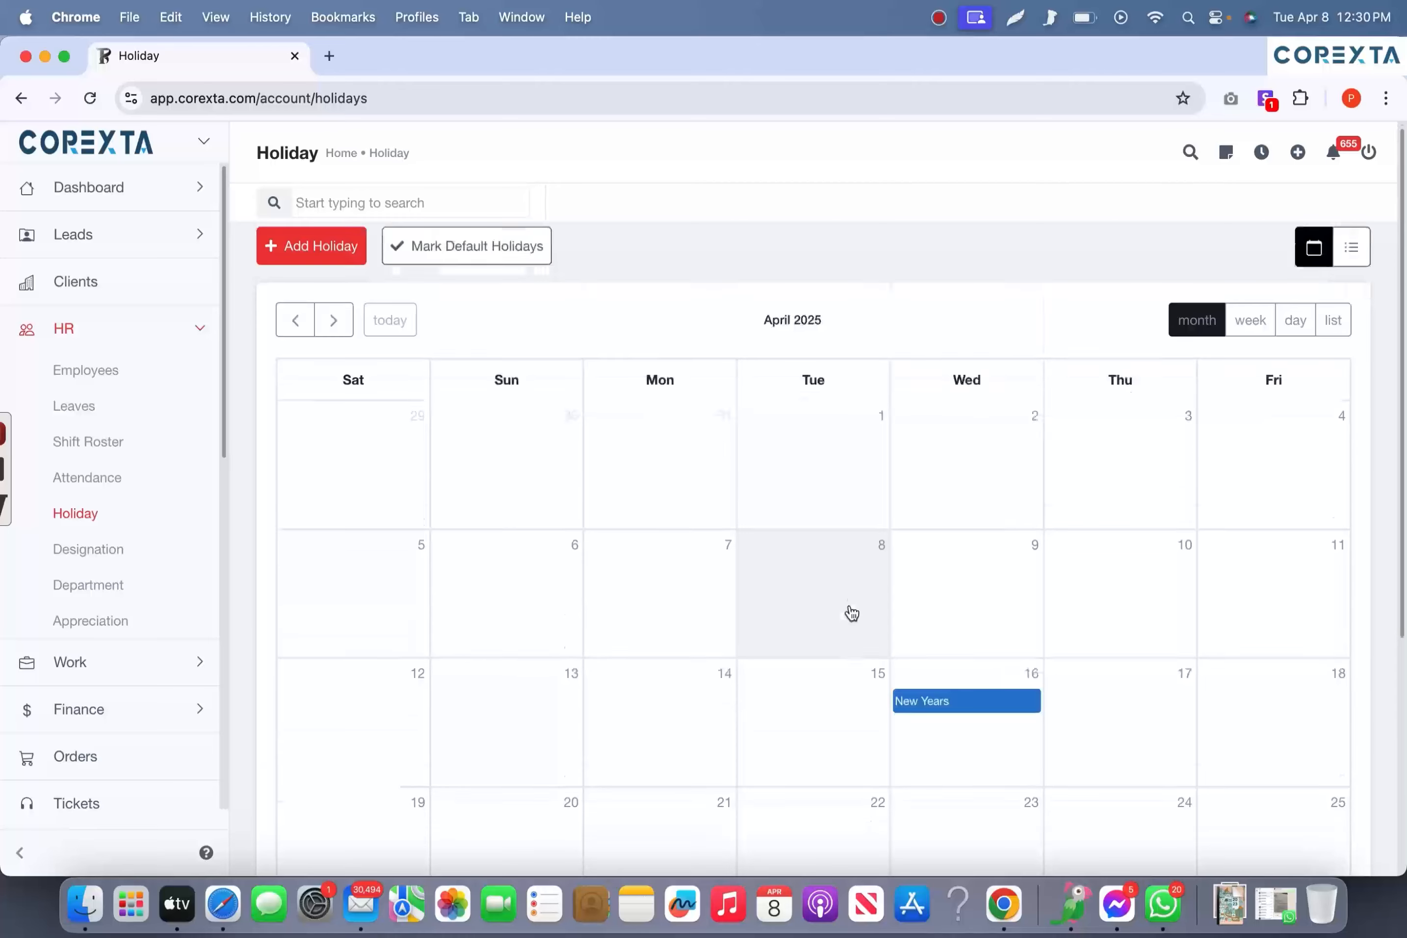
pyautogui.click(938, 481)
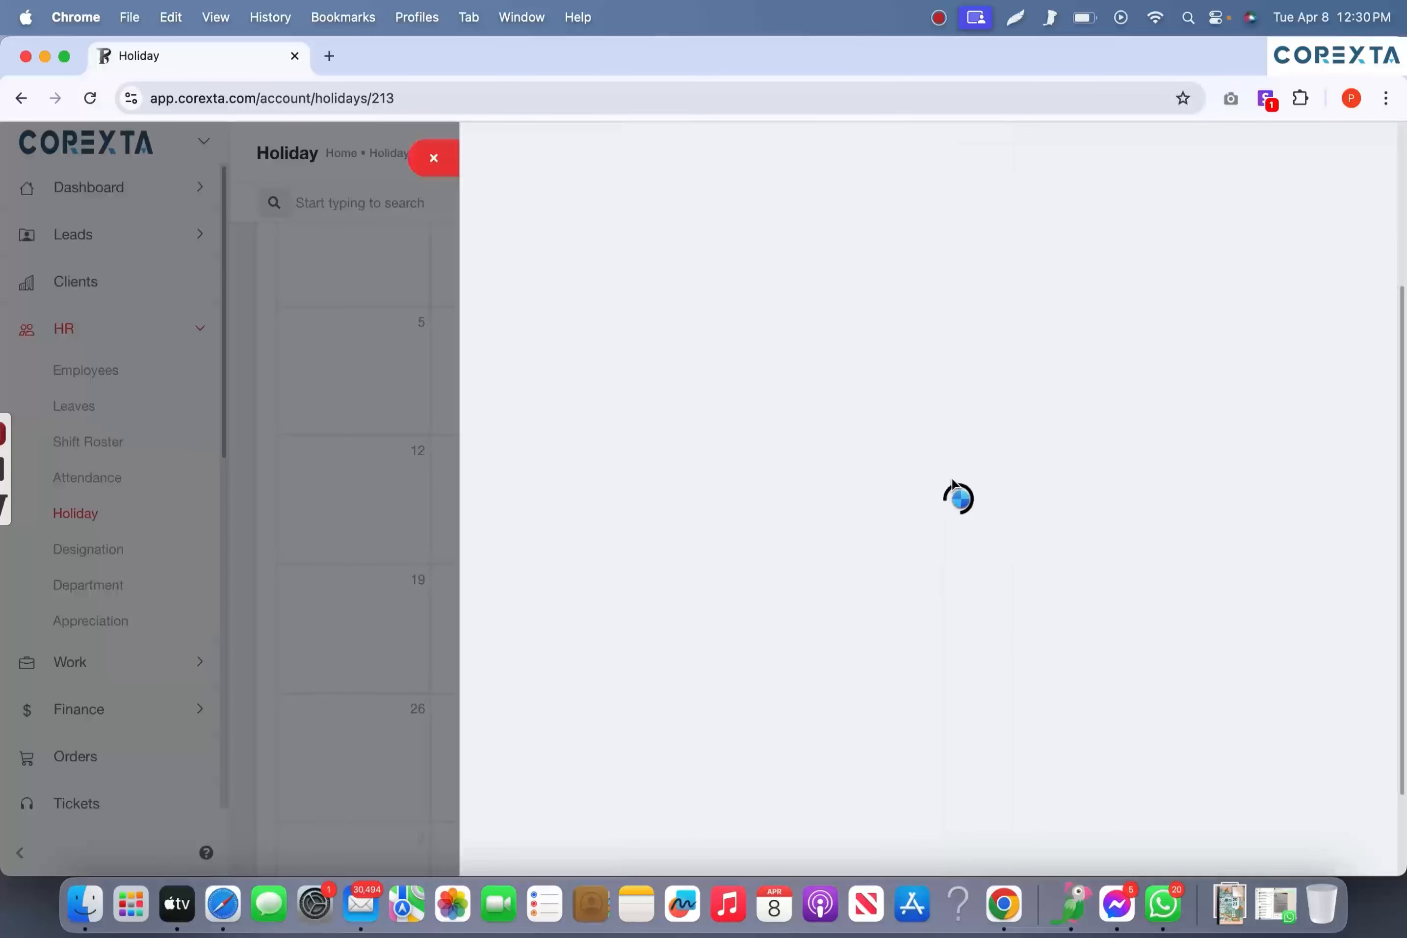
pyautogui.click(184, 163)
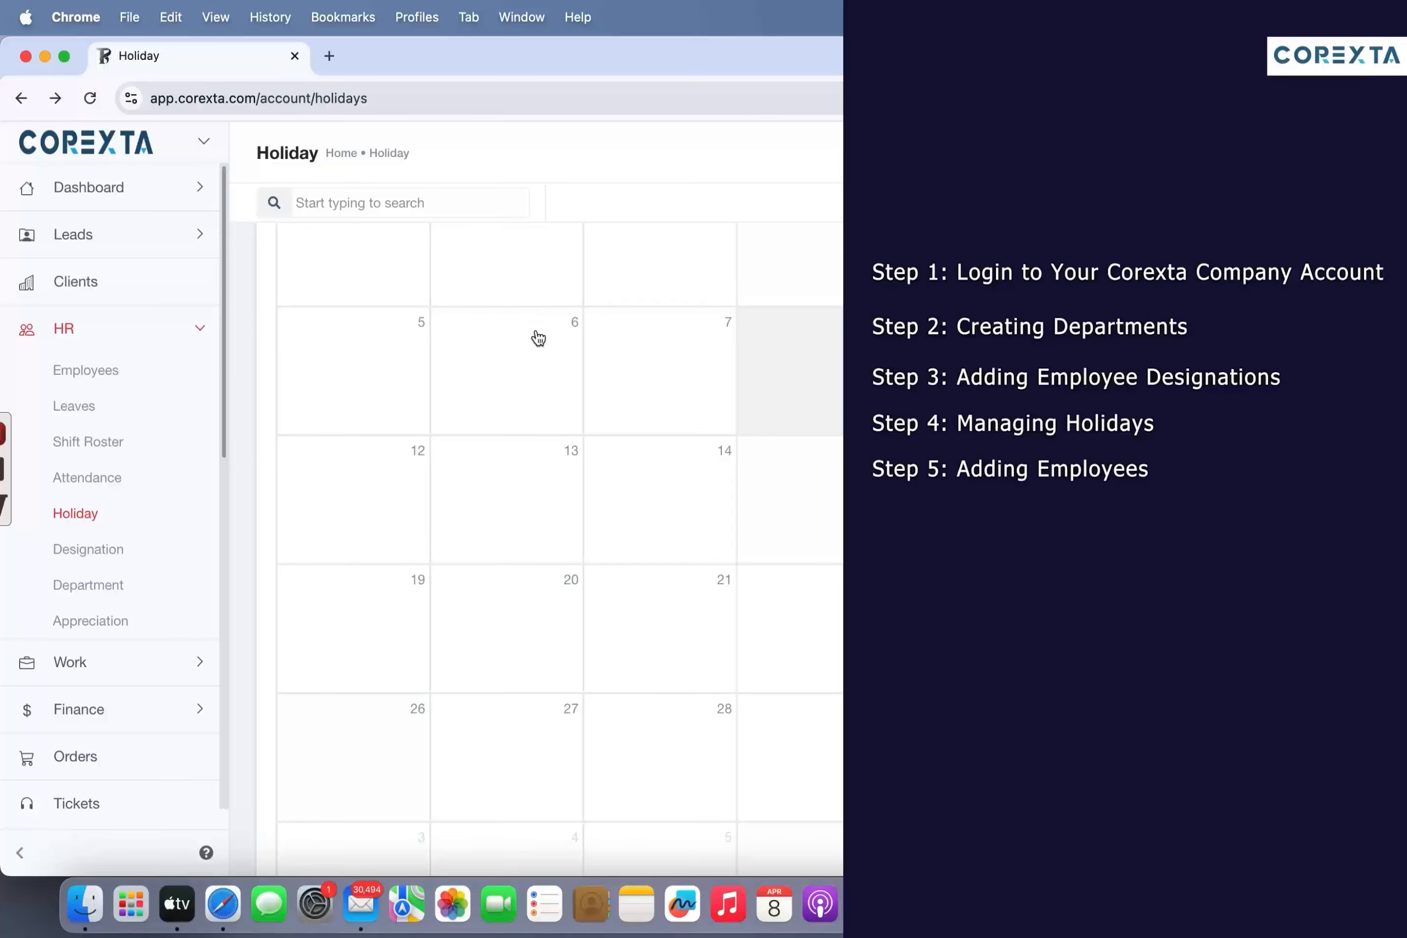
# - Open a new employee form from the HR employee list and review its account details and other details fields
pyautogui.click(95, 376)
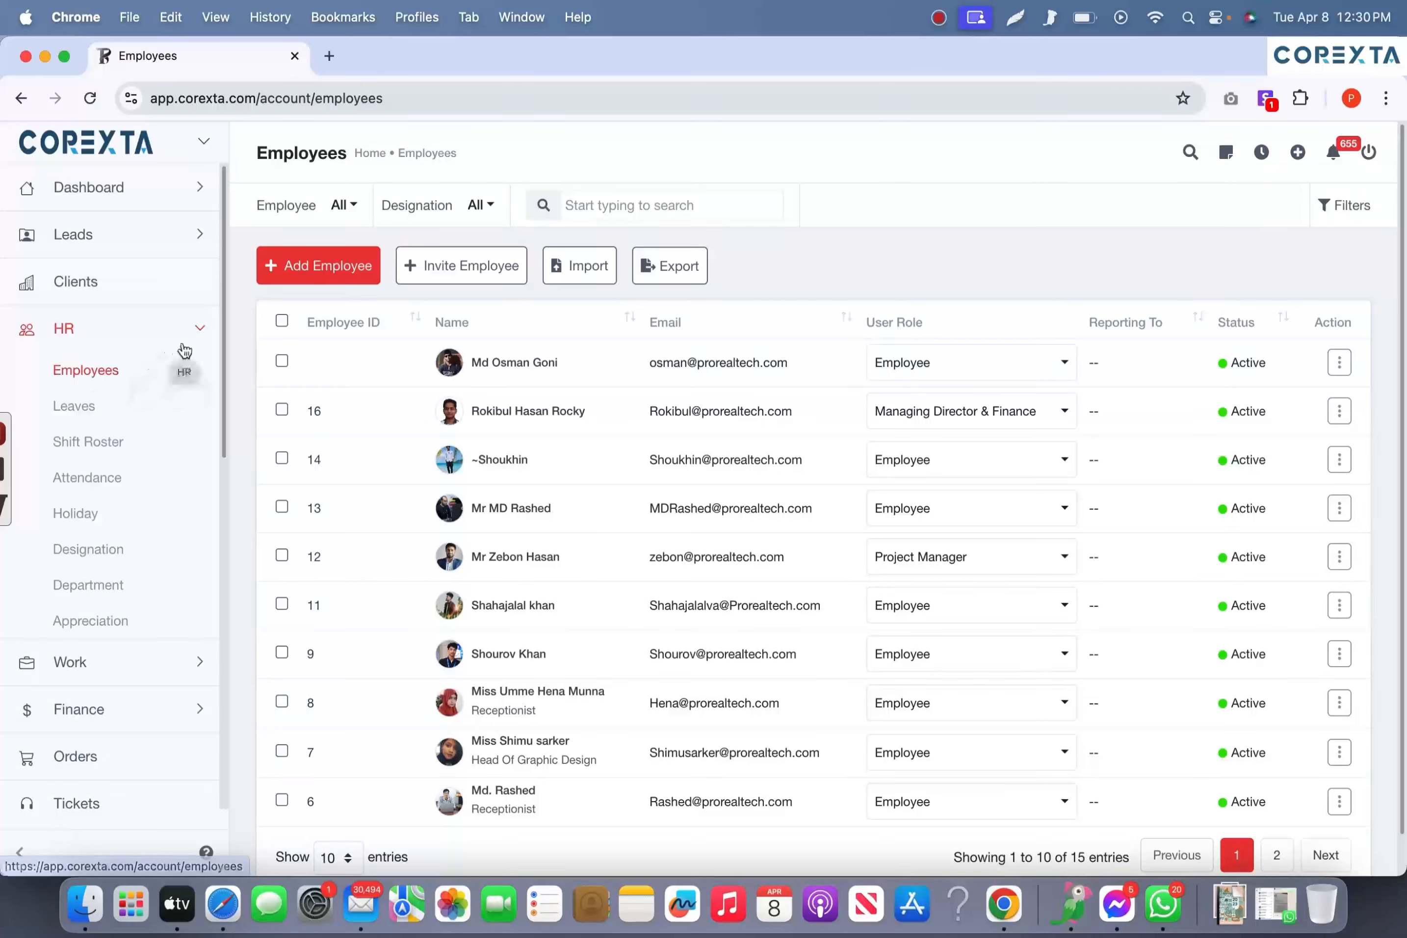
pyautogui.click(92, 371)
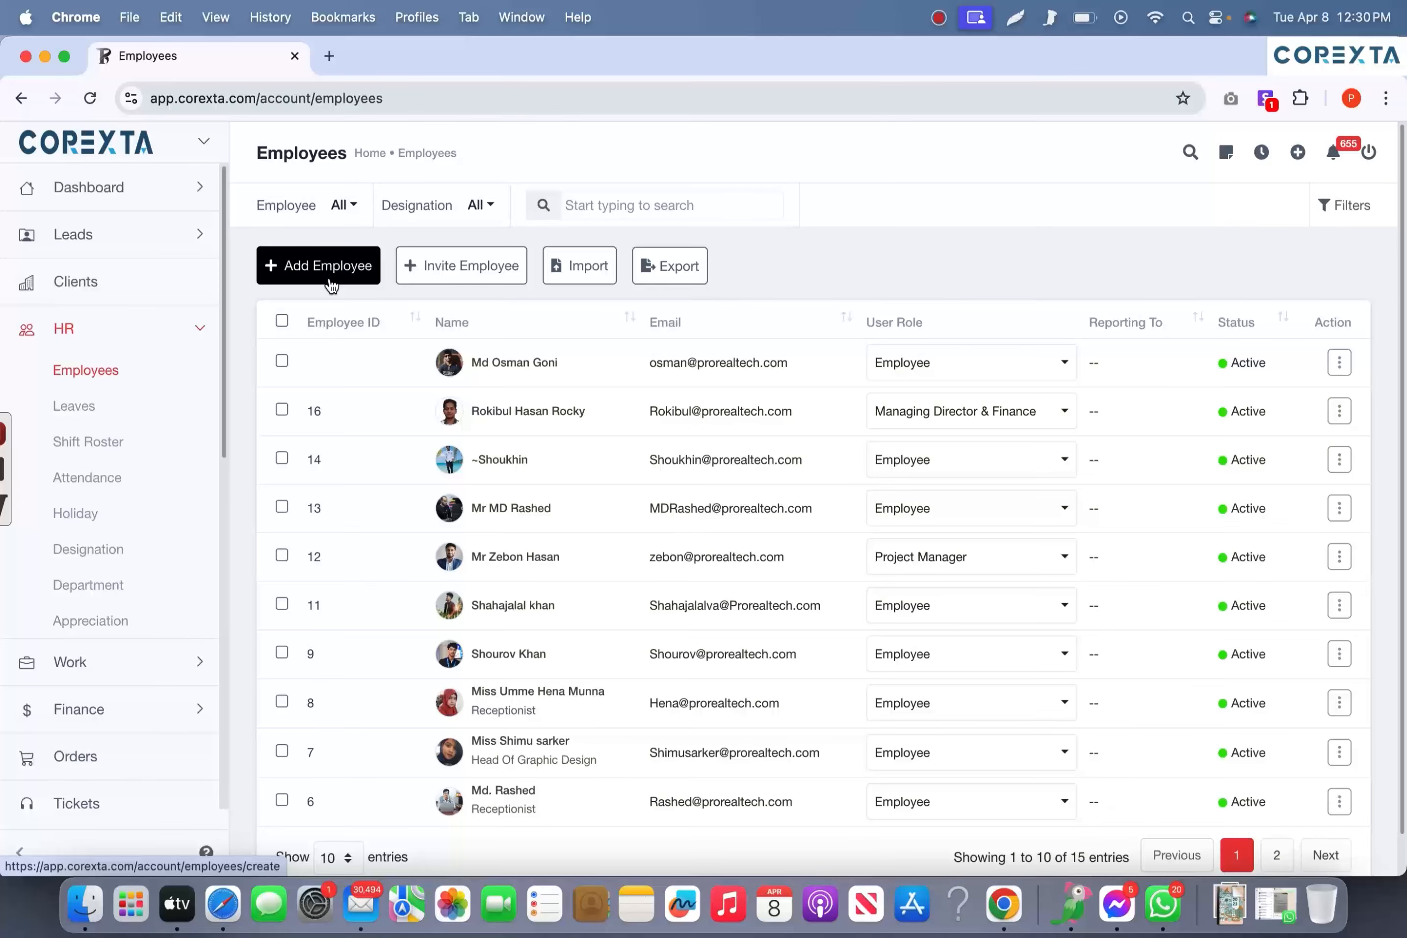
pyautogui.click(328, 267)
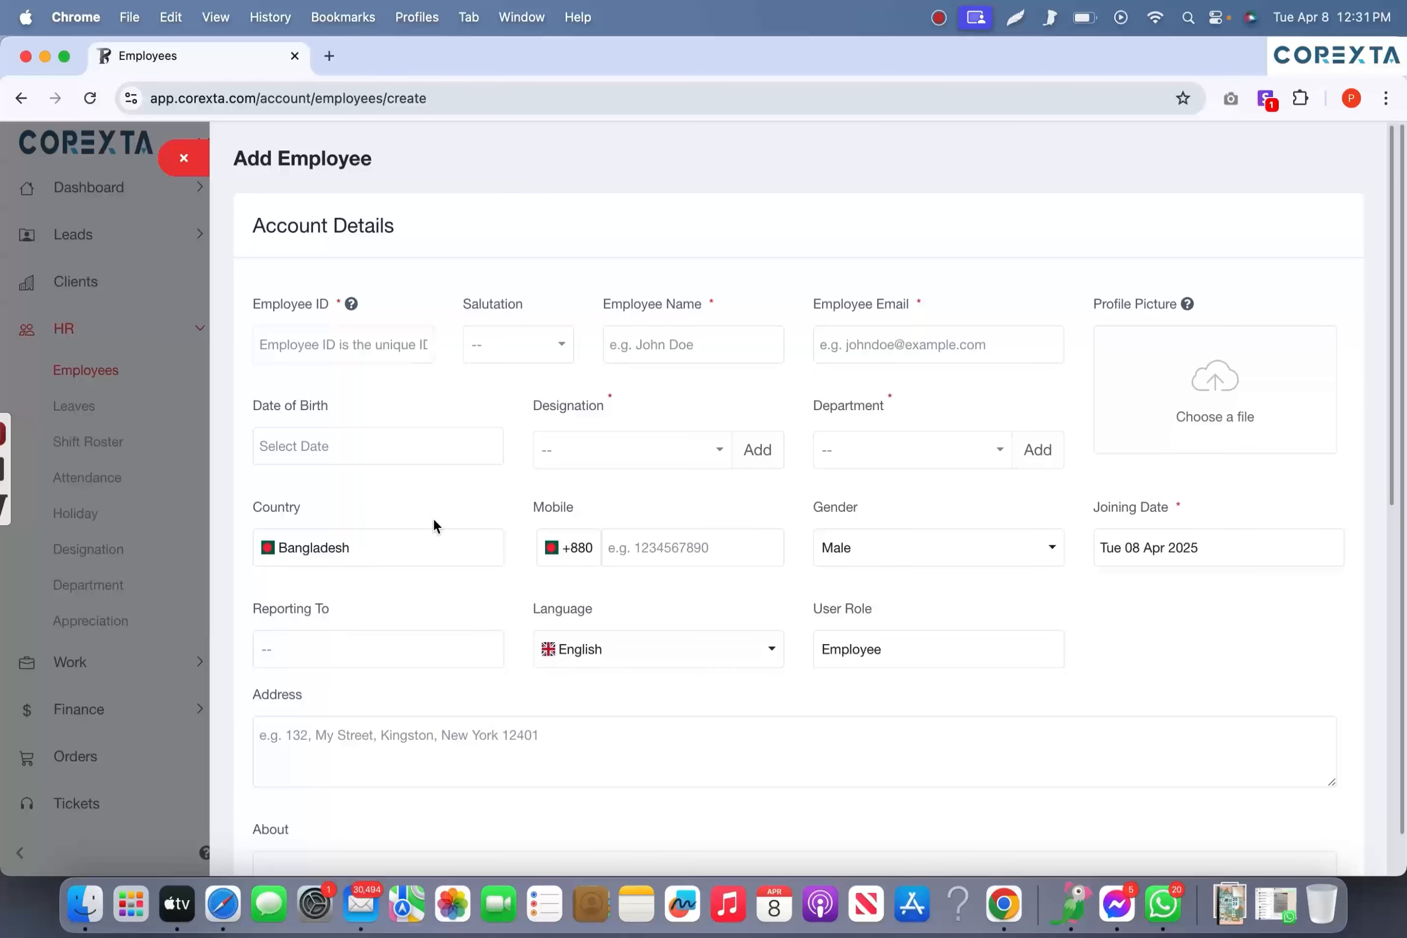
pyautogui.scroll(-2, 433, 520)
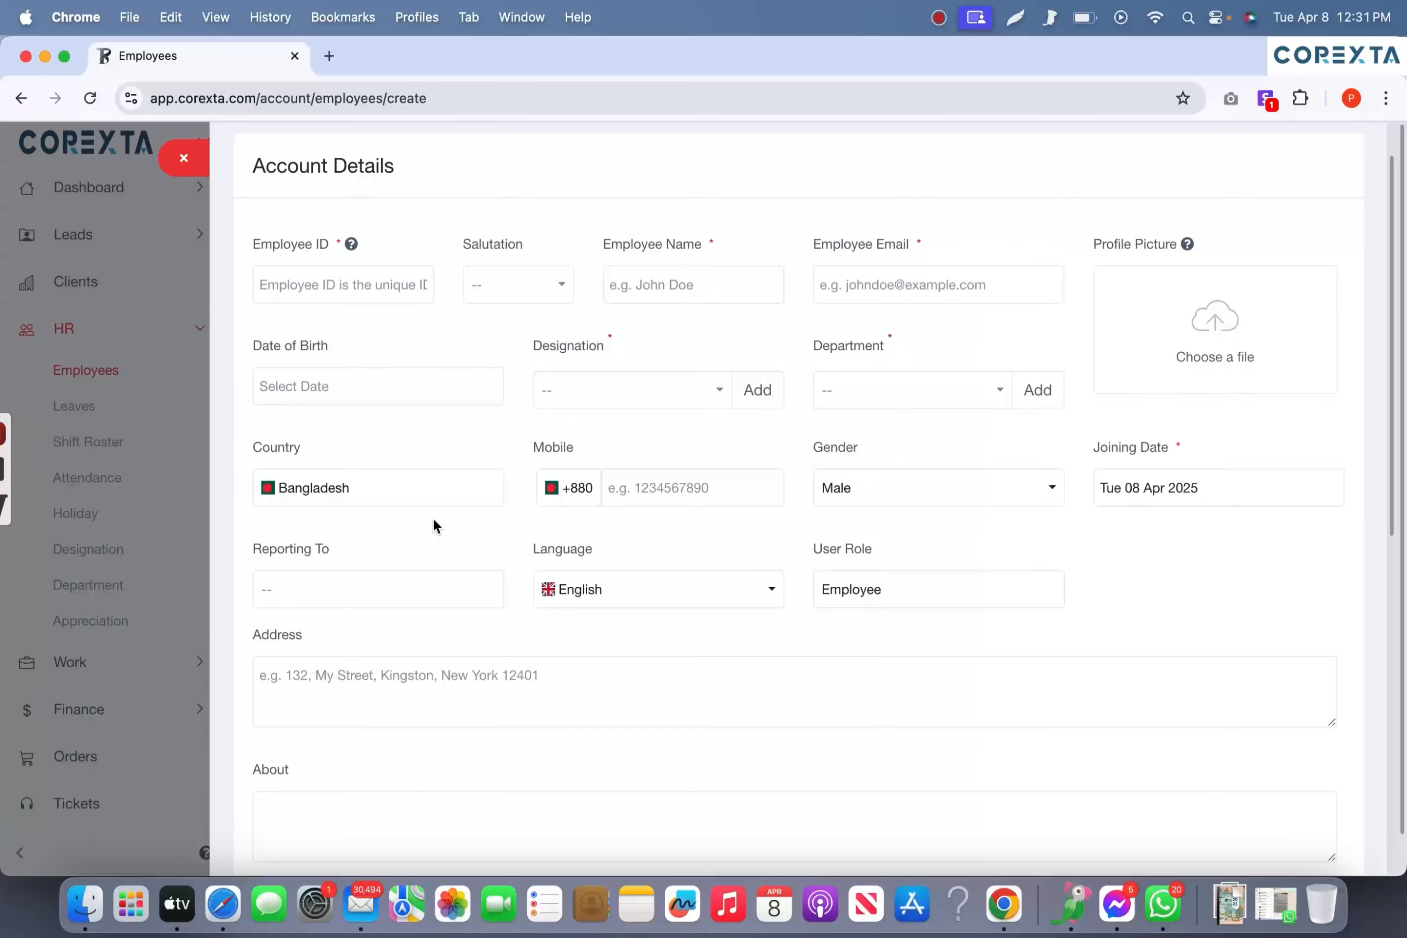
pyautogui.scroll(-5, 434, 520)
pyautogui.scroll(6, 433, 520)
pyautogui.click(363, 346)
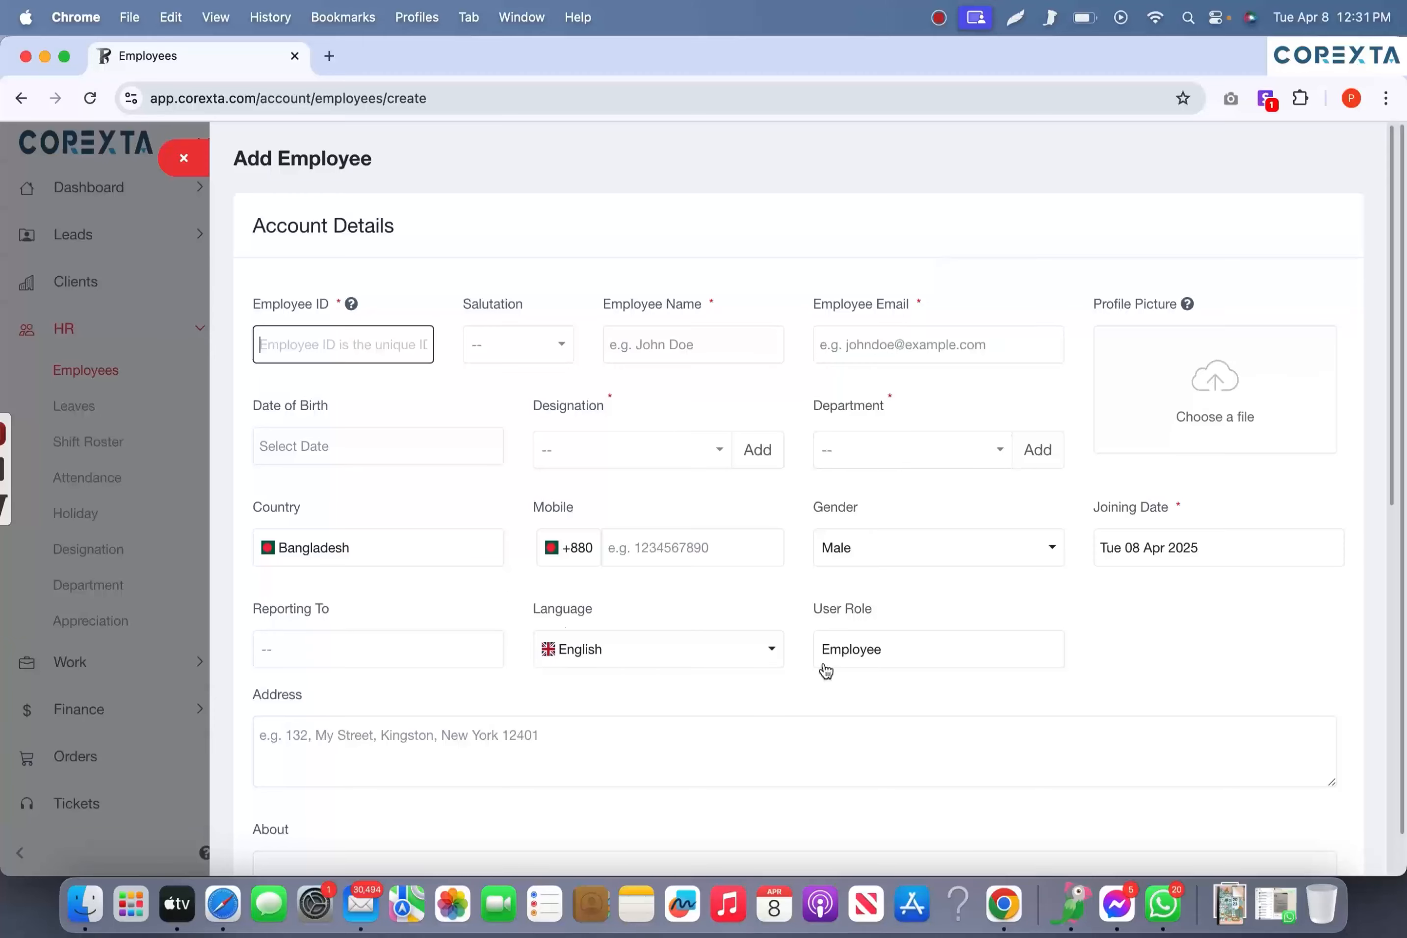
pyautogui.scroll(-5, 823, 668)
pyautogui.click(301, 778)
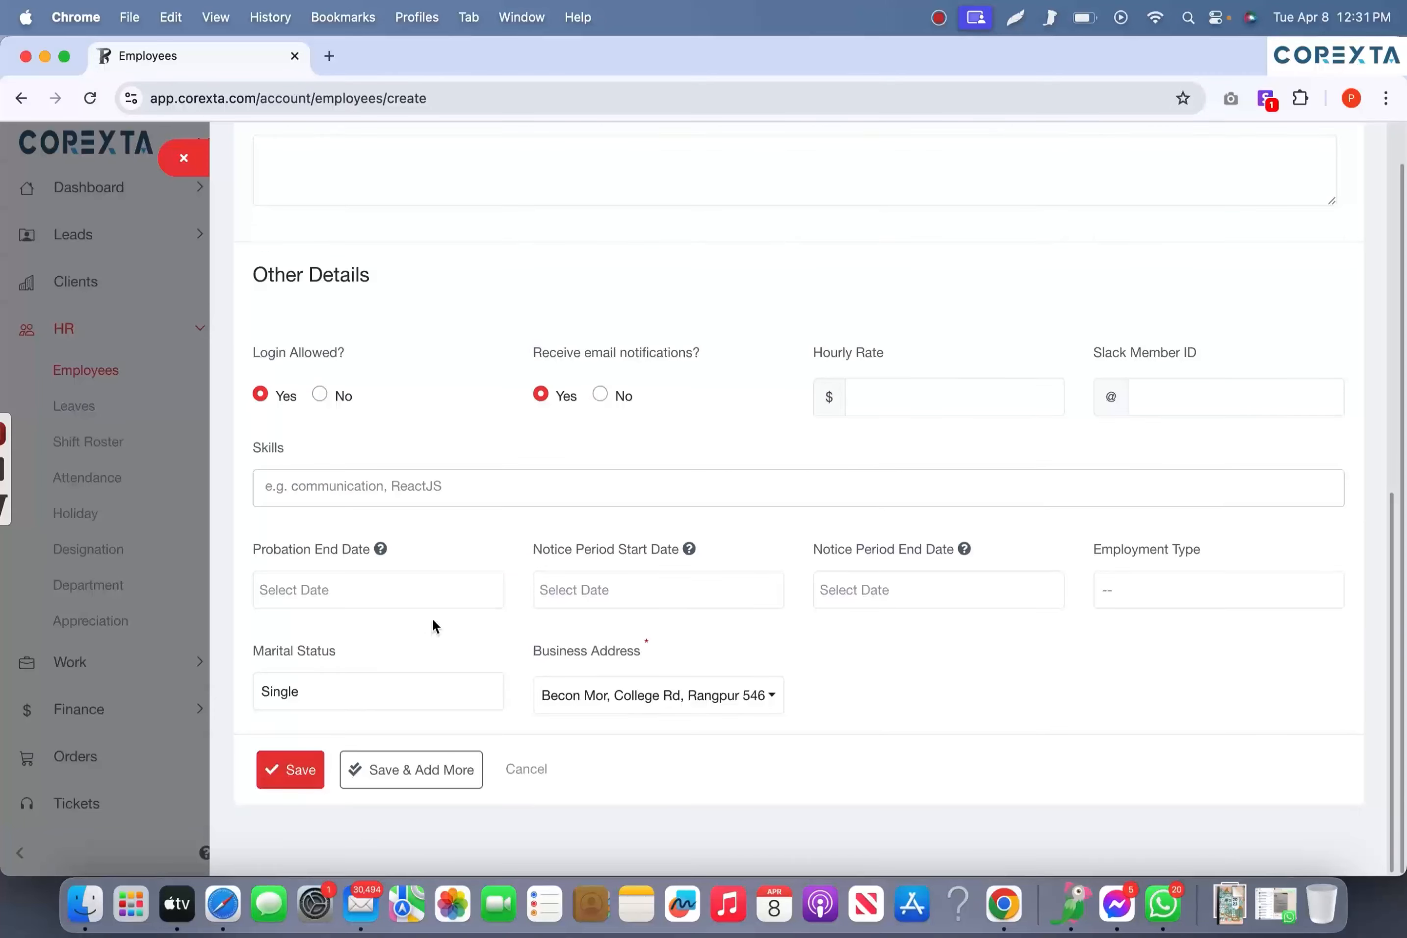
pyautogui.scroll(-4, 432, 617)
pyautogui.scroll(15, 539, 514)
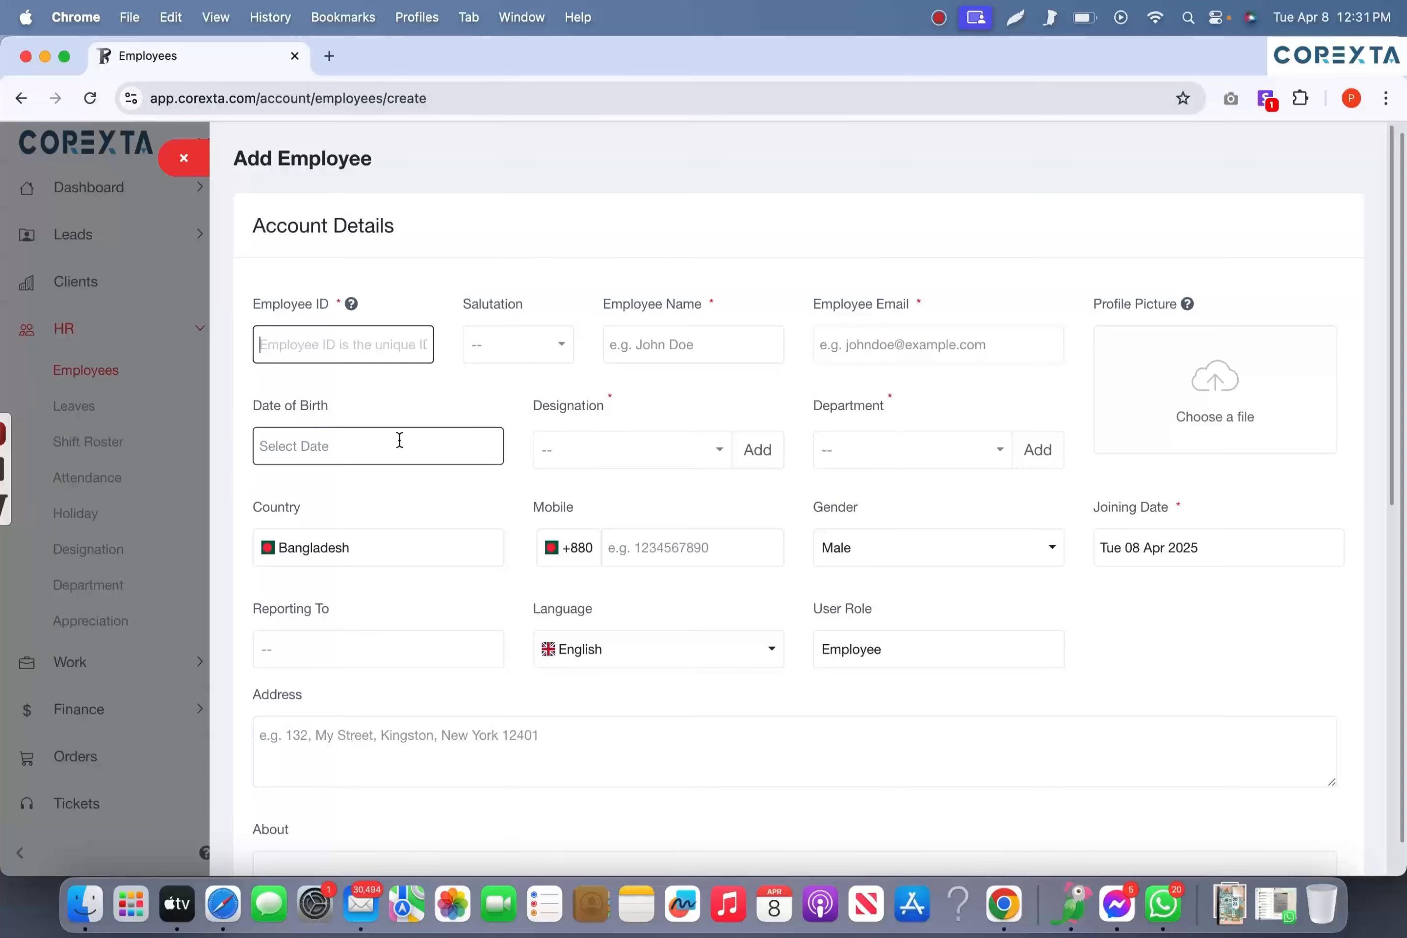
# - Look at the designation, department and salutation choices in the new employee form and cancel it without saving
pyautogui.click(580, 464)
pyautogui.click(871, 448)
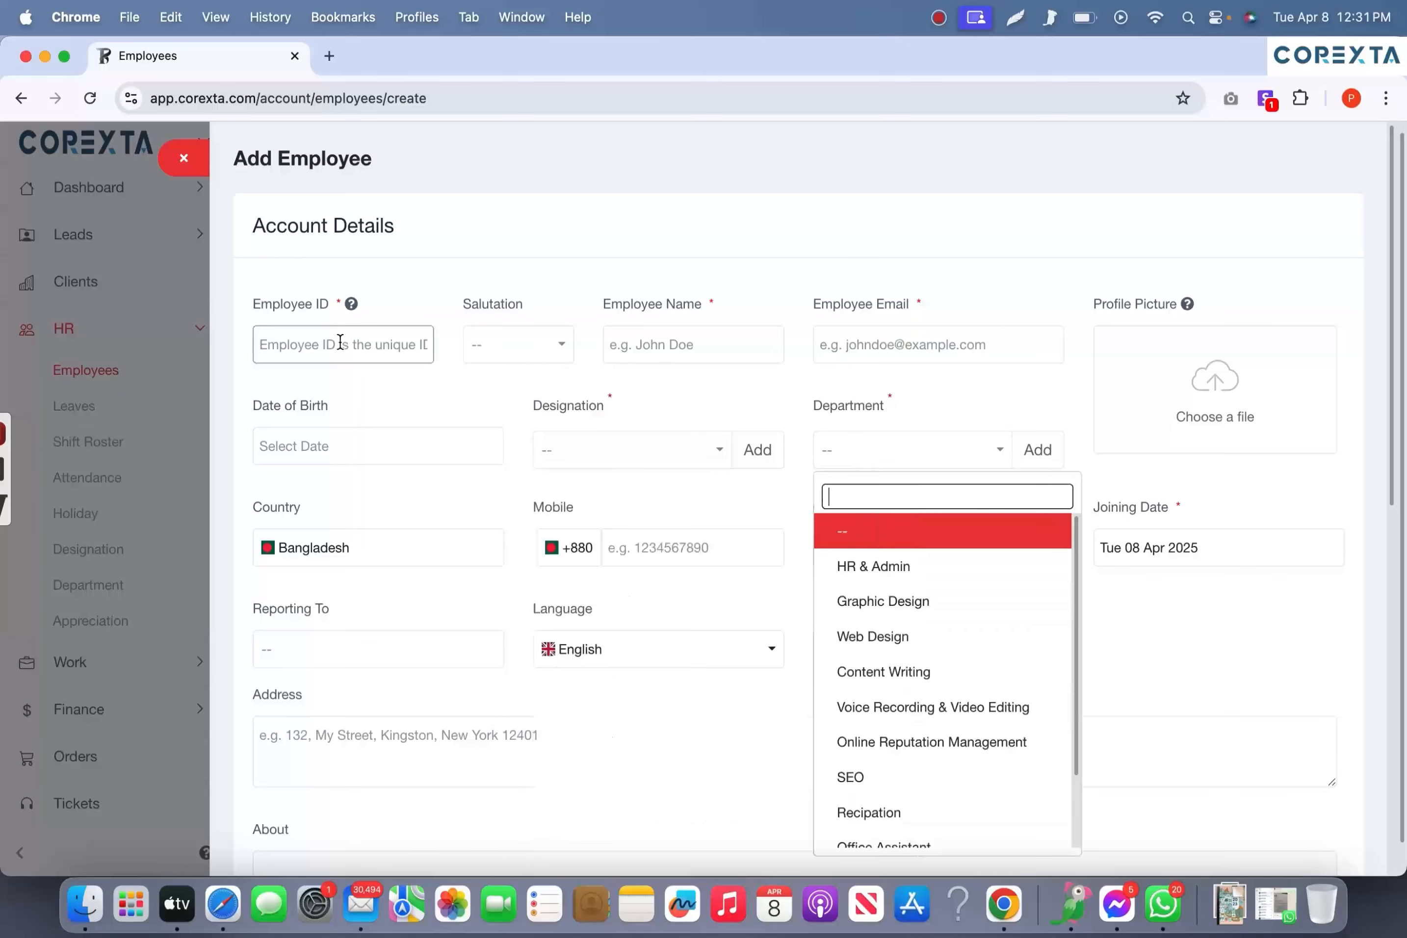
pyautogui.click(505, 329)
pyautogui.click(491, 350)
pyautogui.click(659, 379)
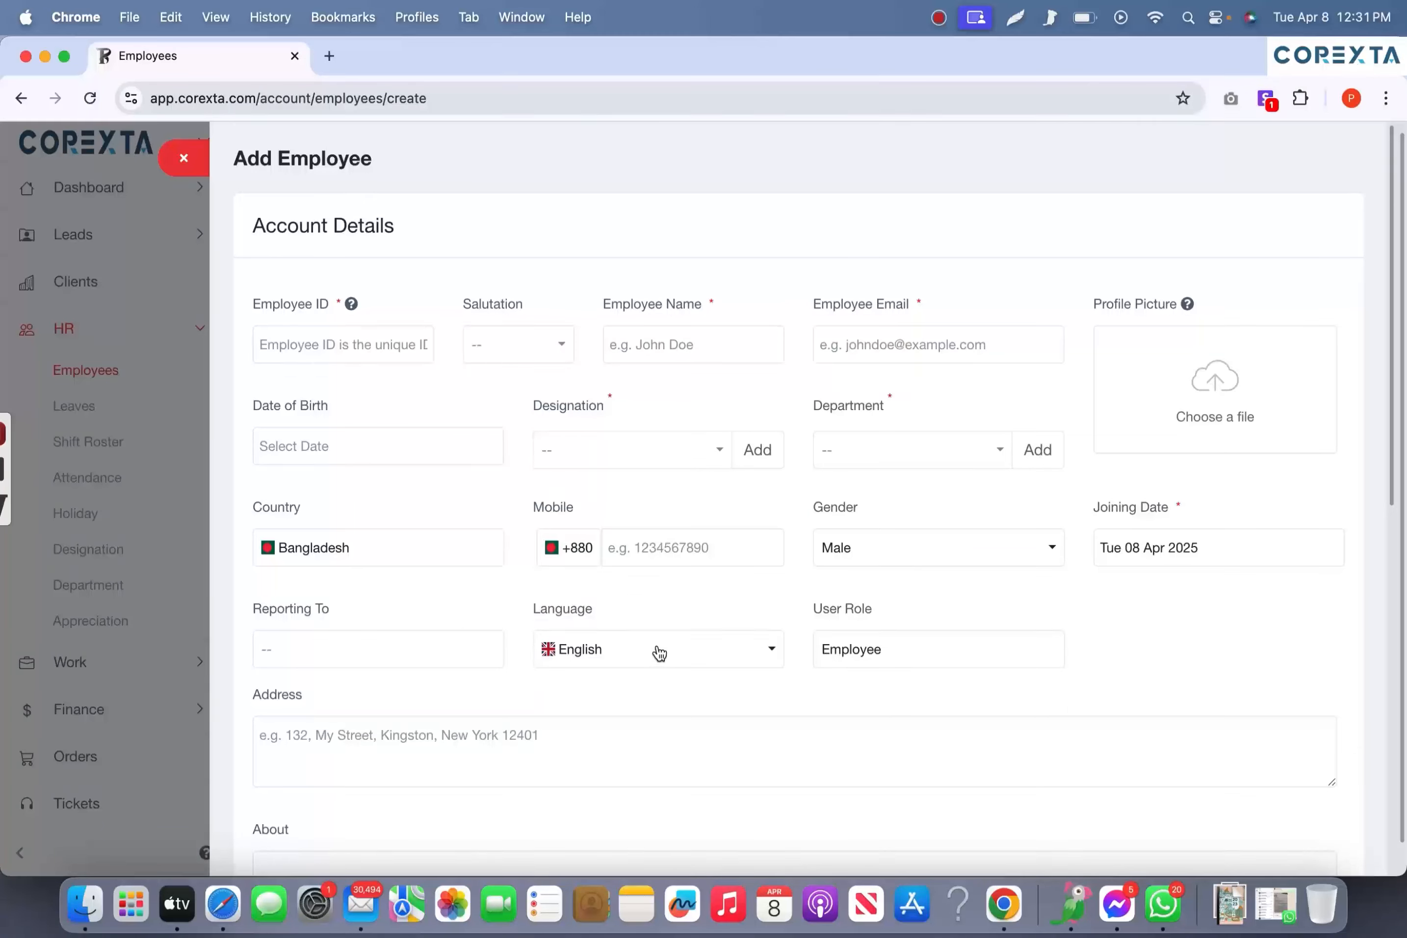
pyautogui.scroll(-8, 657, 645)
pyautogui.scroll(-5, 657, 645)
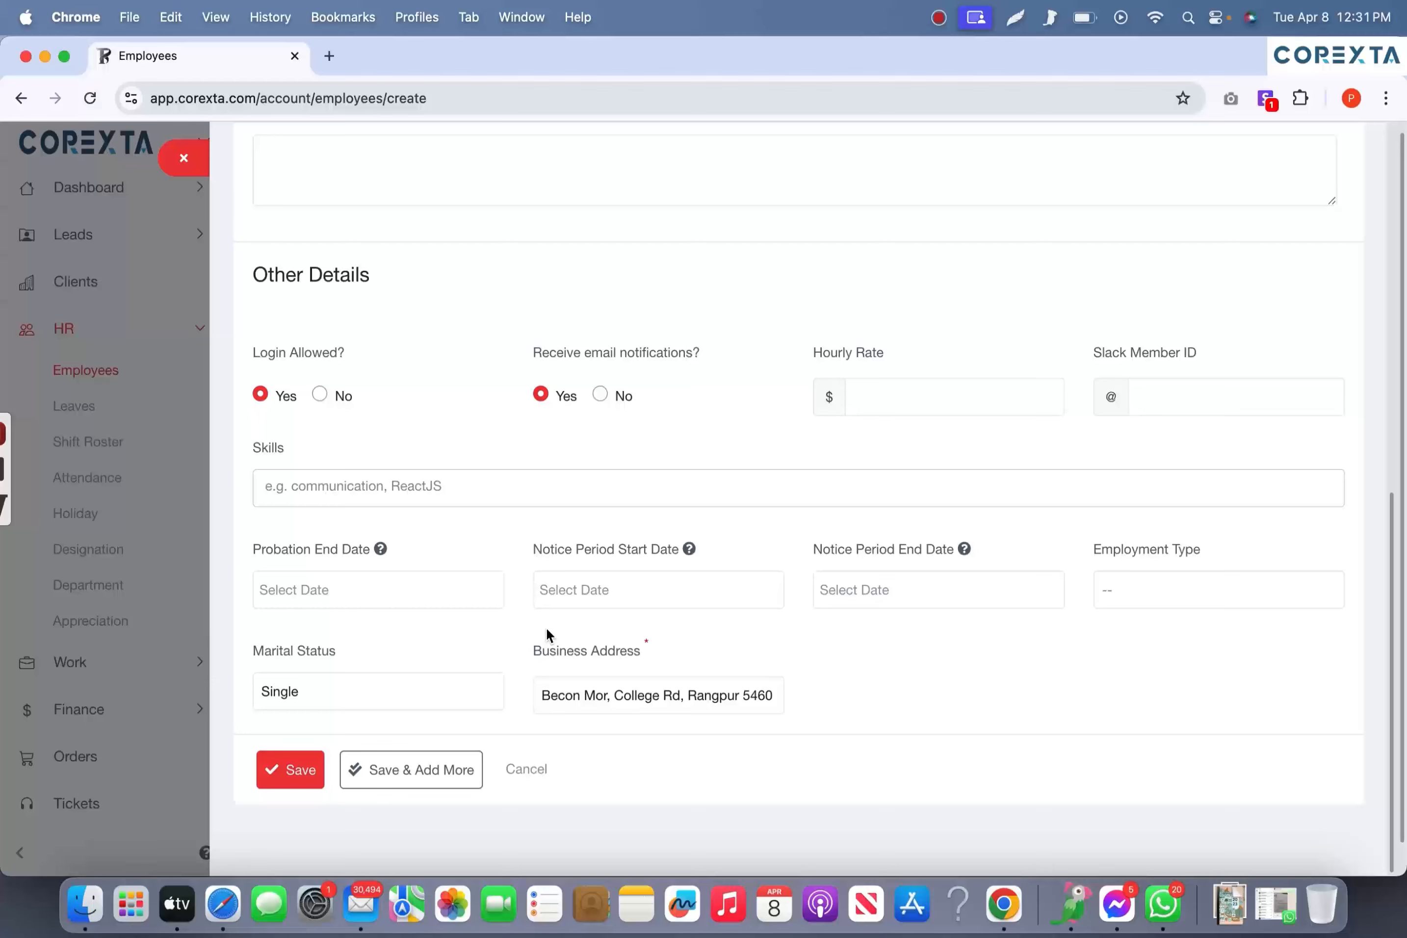
pyautogui.click(526, 769)
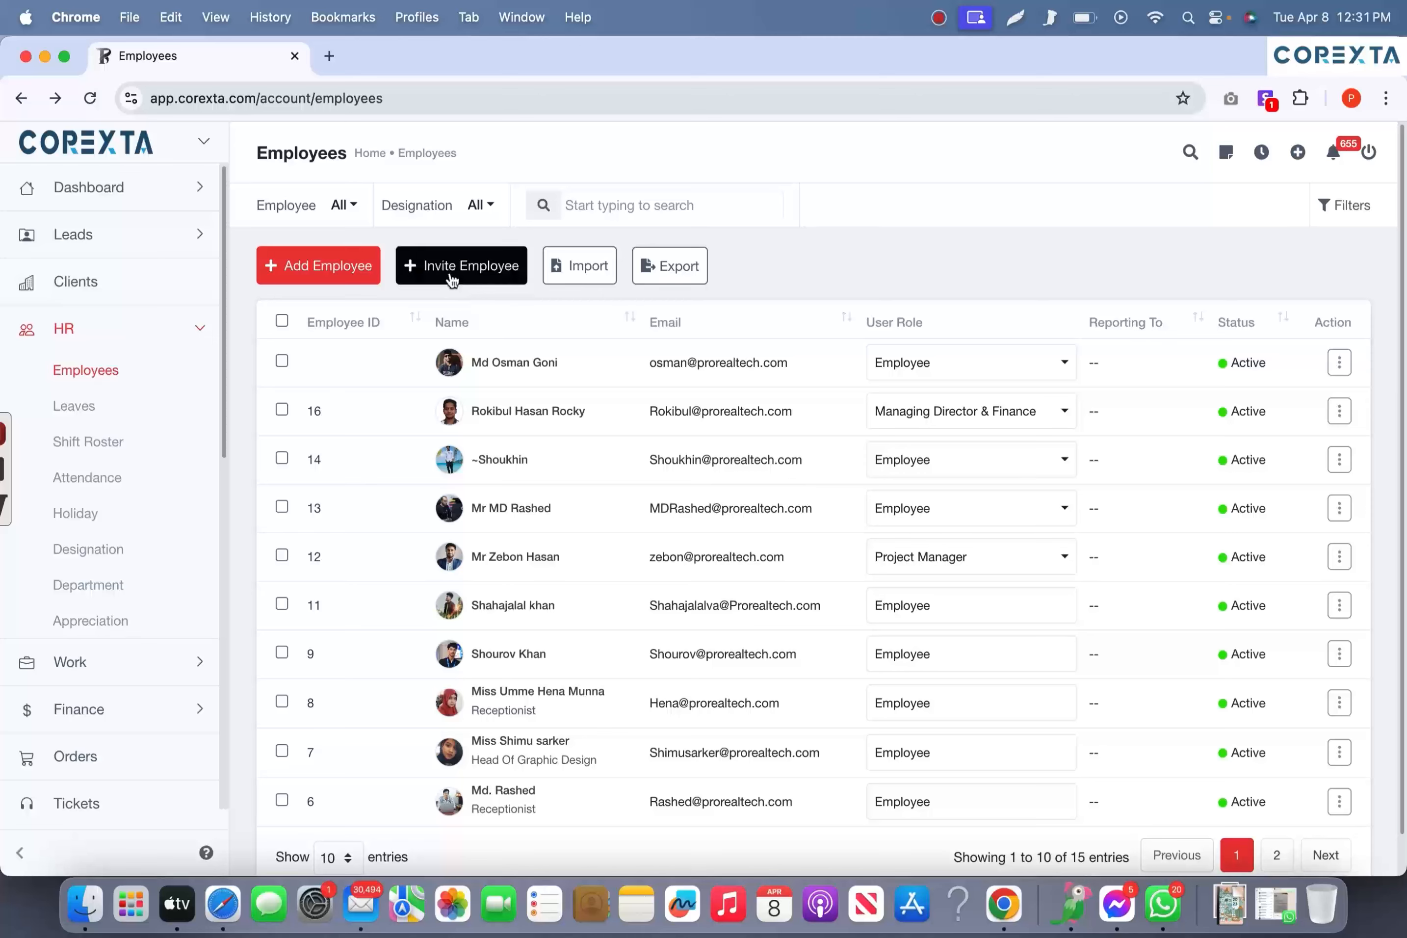
# - Open the employee invitation dialog and examine its email and message fields for inviting by email
pyautogui.click(574, 268)
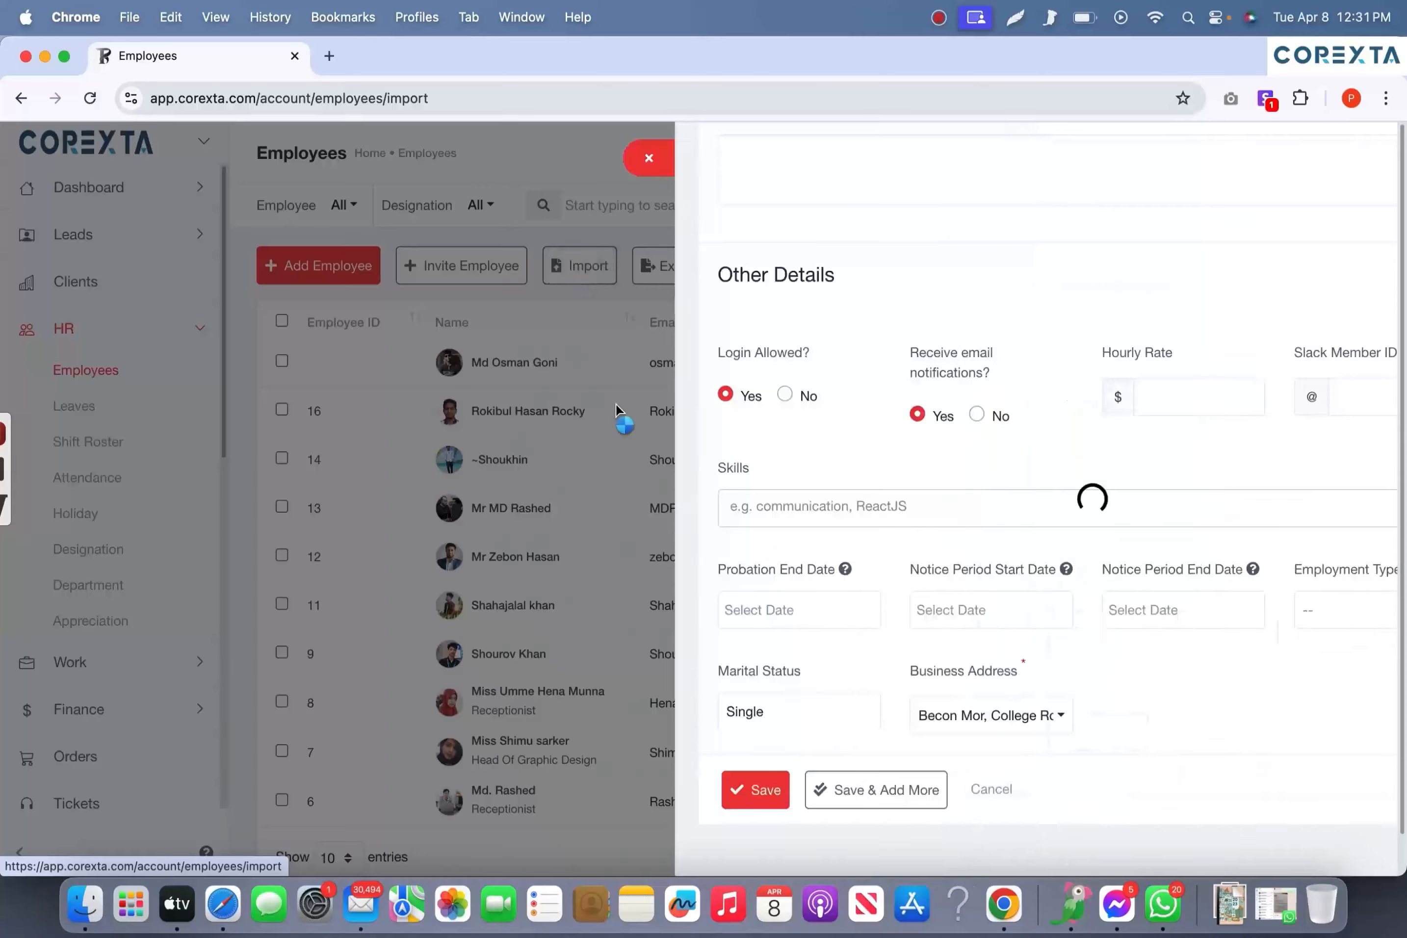
pyautogui.click(522, 675)
pyautogui.click(467, 269)
pyautogui.click(479, 412)
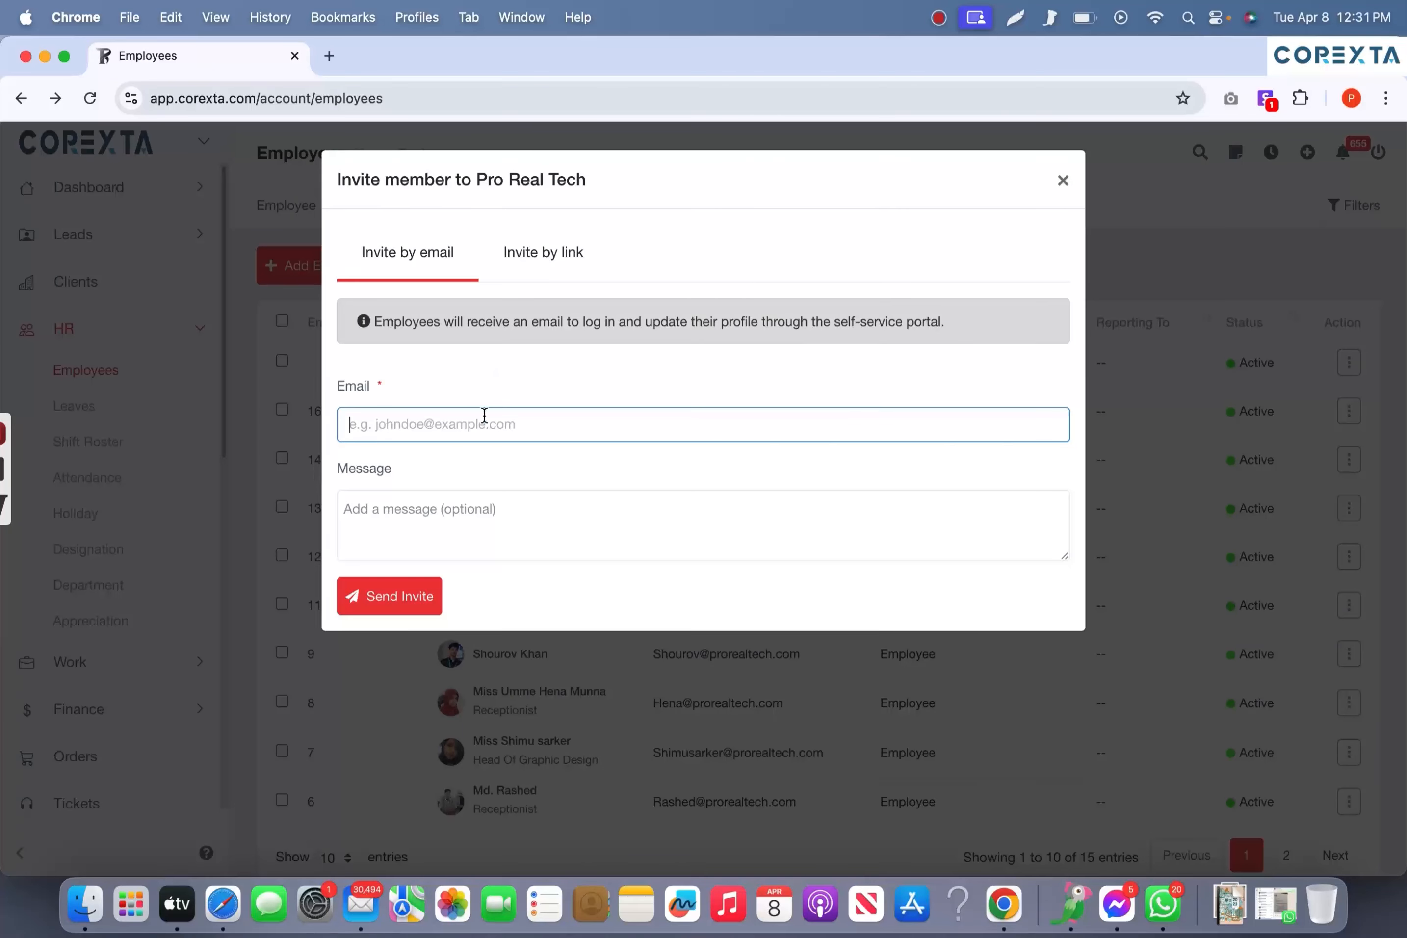
pyautogui.click(451, 505)
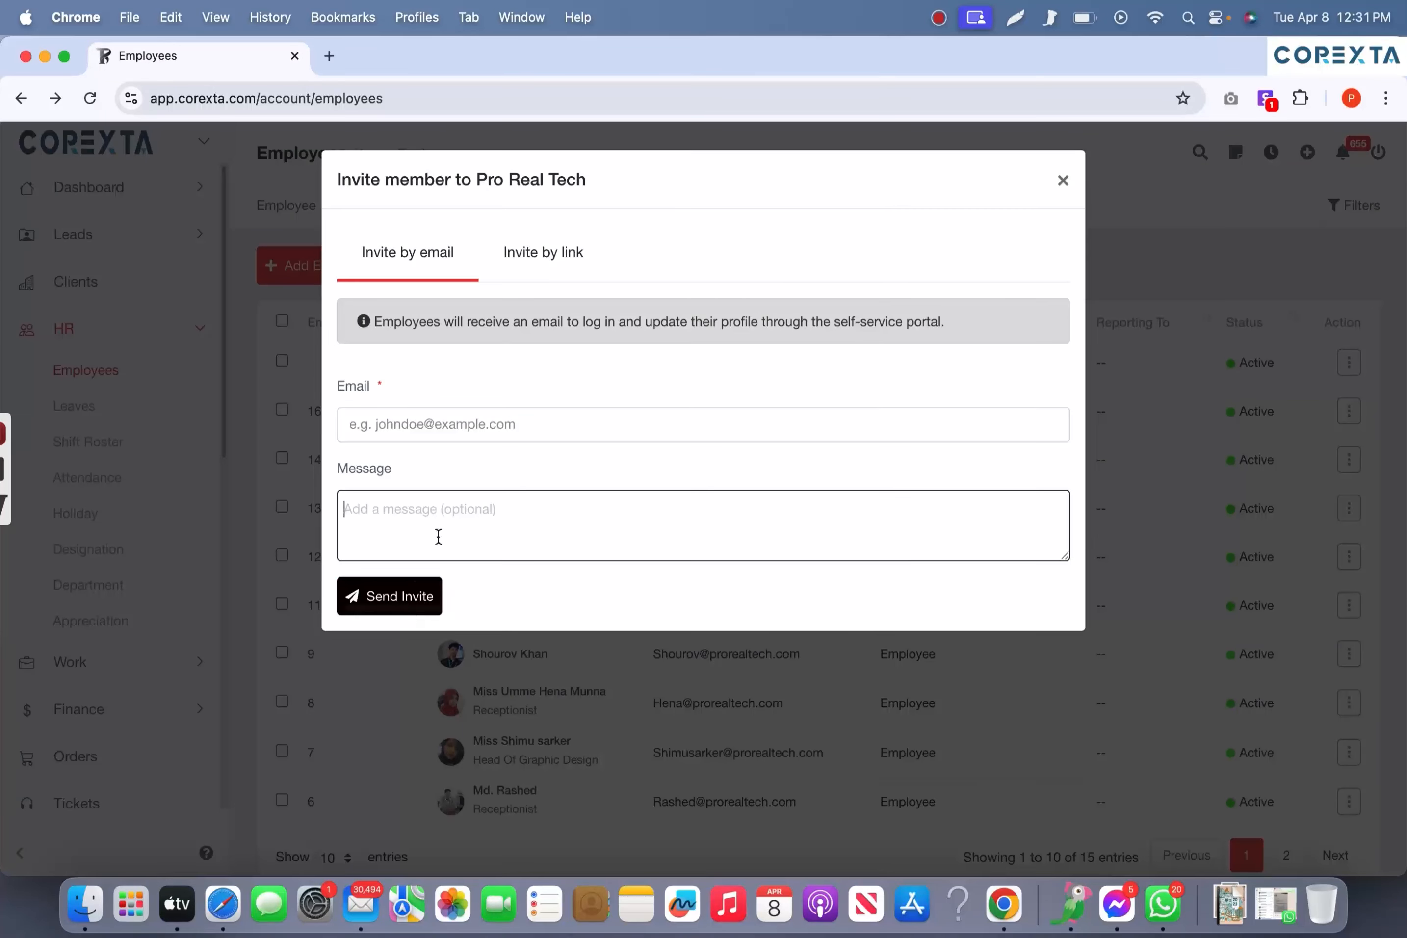
pyautogui.click(459, 435)
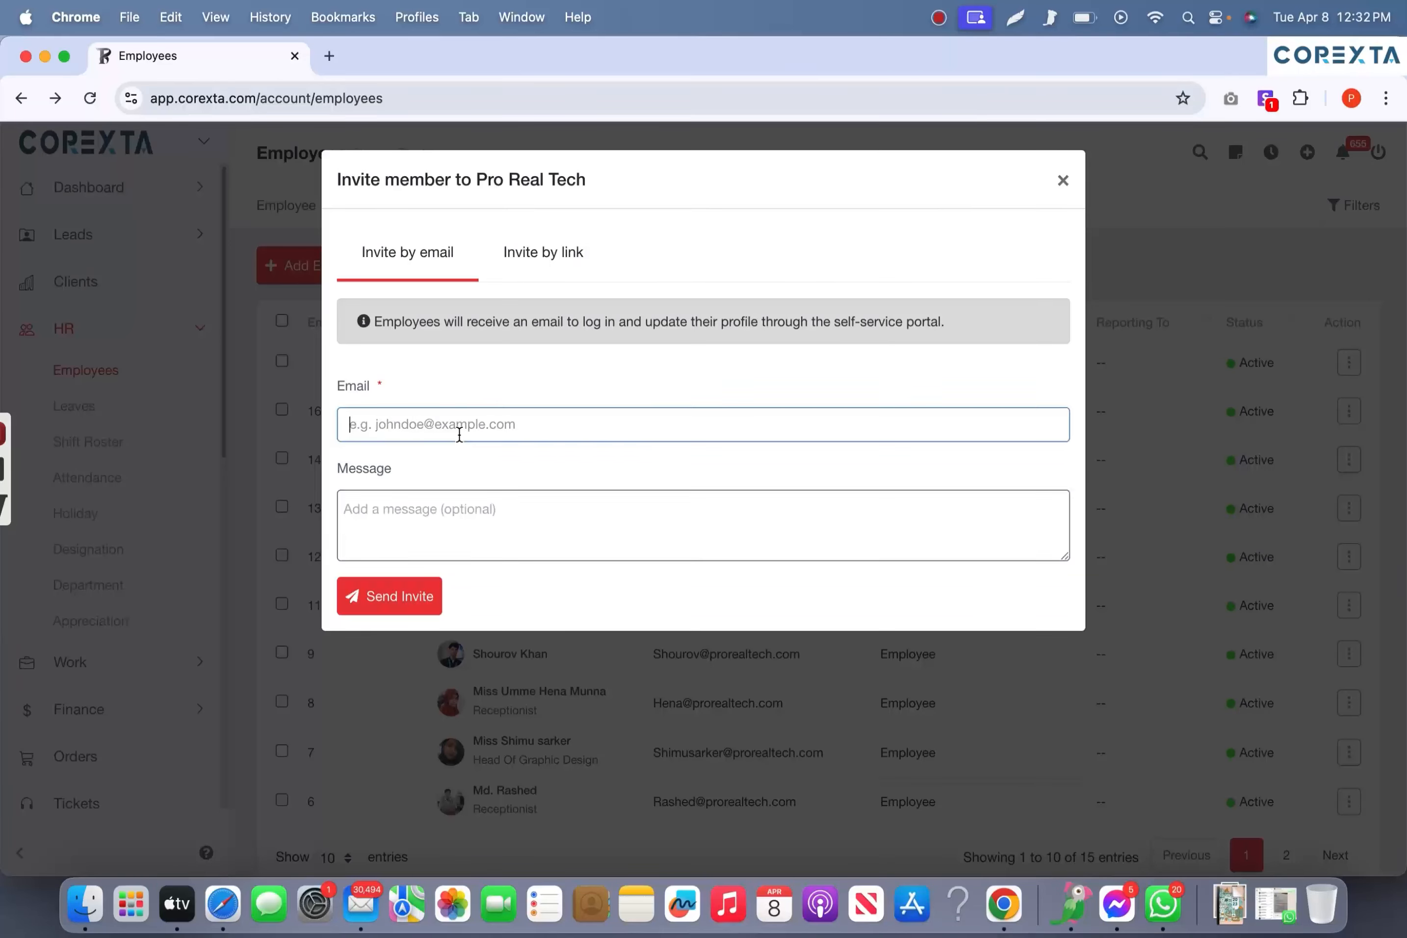
# - Create an employee invite link that allows any email address
pyautogui.click(518, 267)
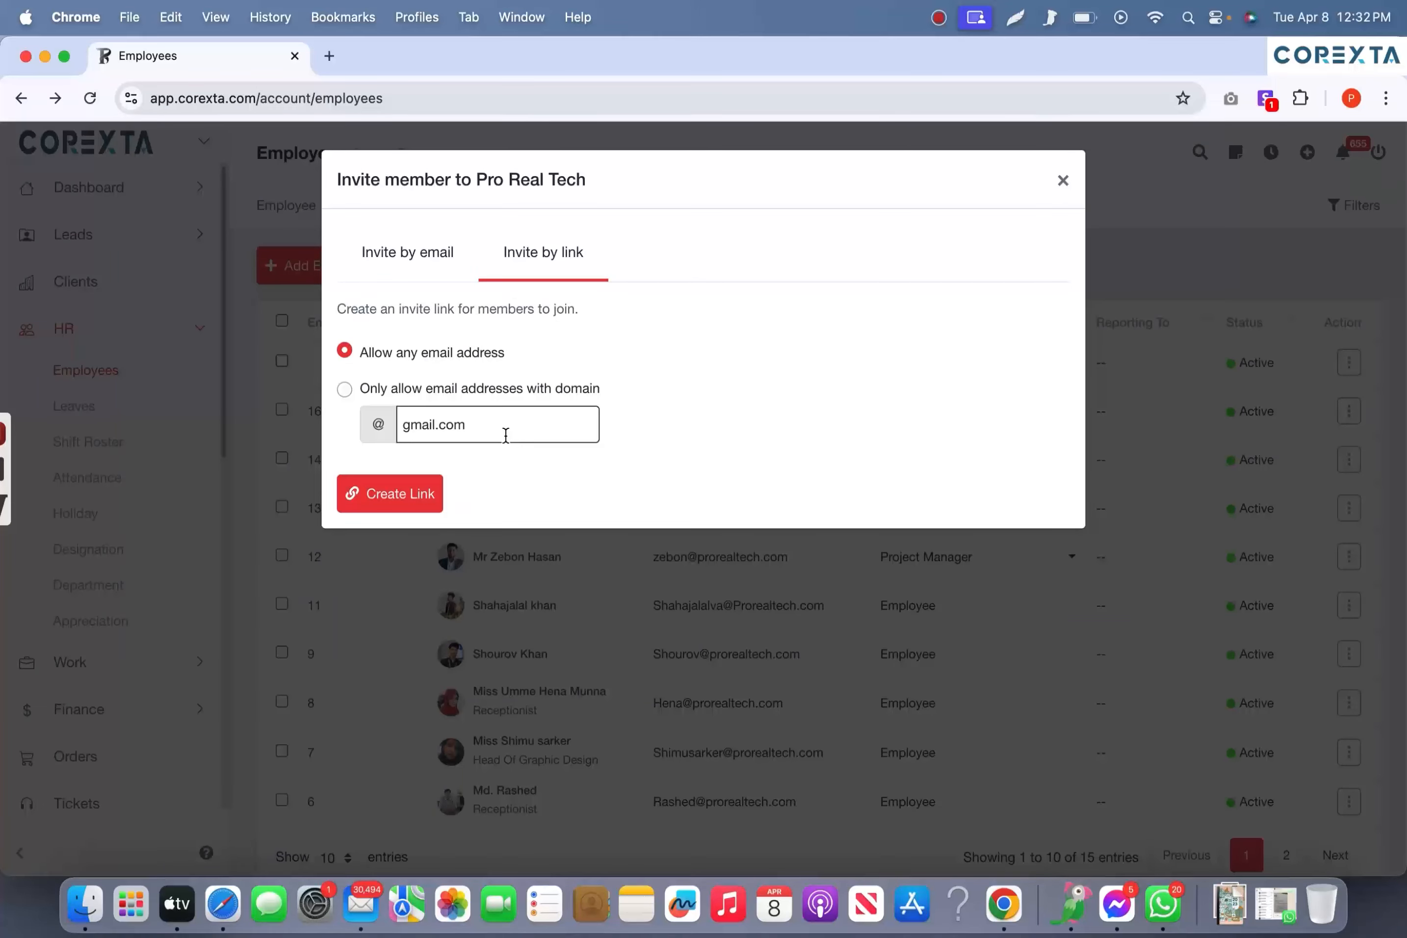
pyautogui.click(417, 388)
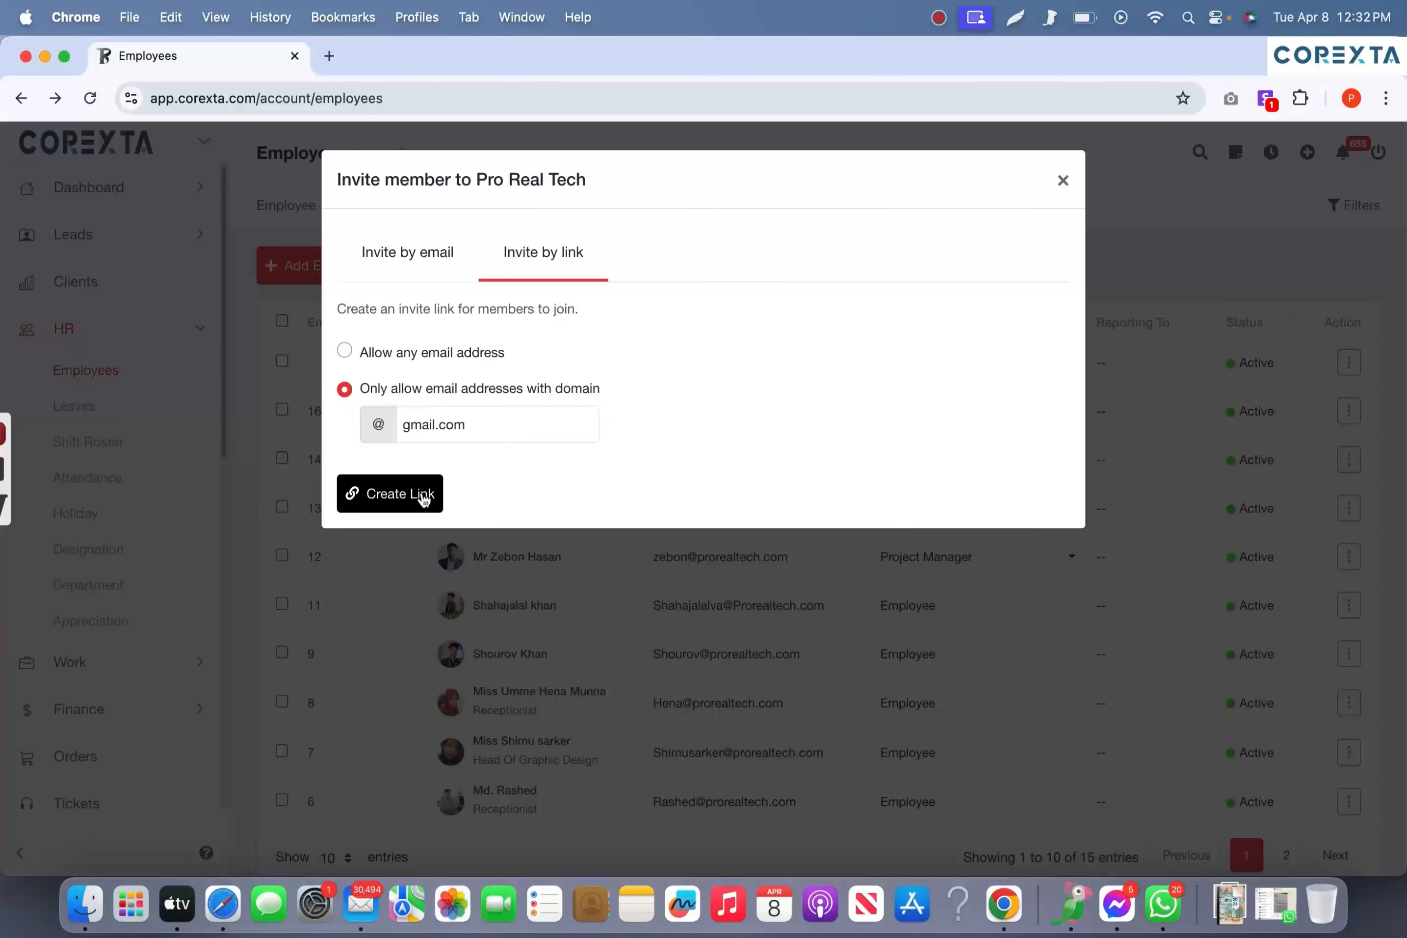
pyautogui.click(402, 352)
pyautogui.click(397, 493)
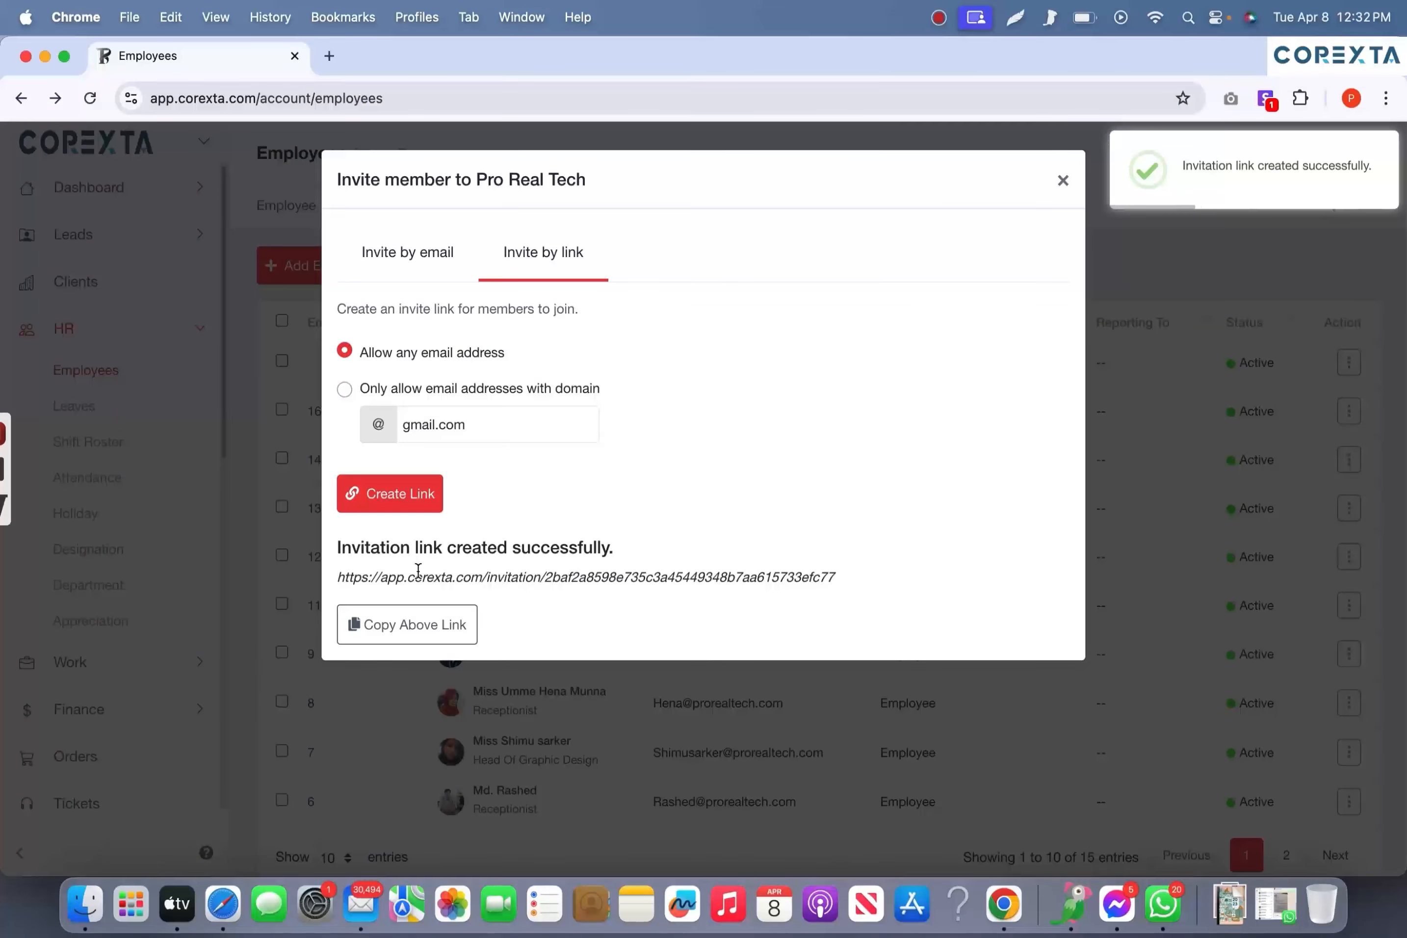
# - Copy the created invitation link and open it in a new incognito window
pyautogui.tripleClick(442, 579)
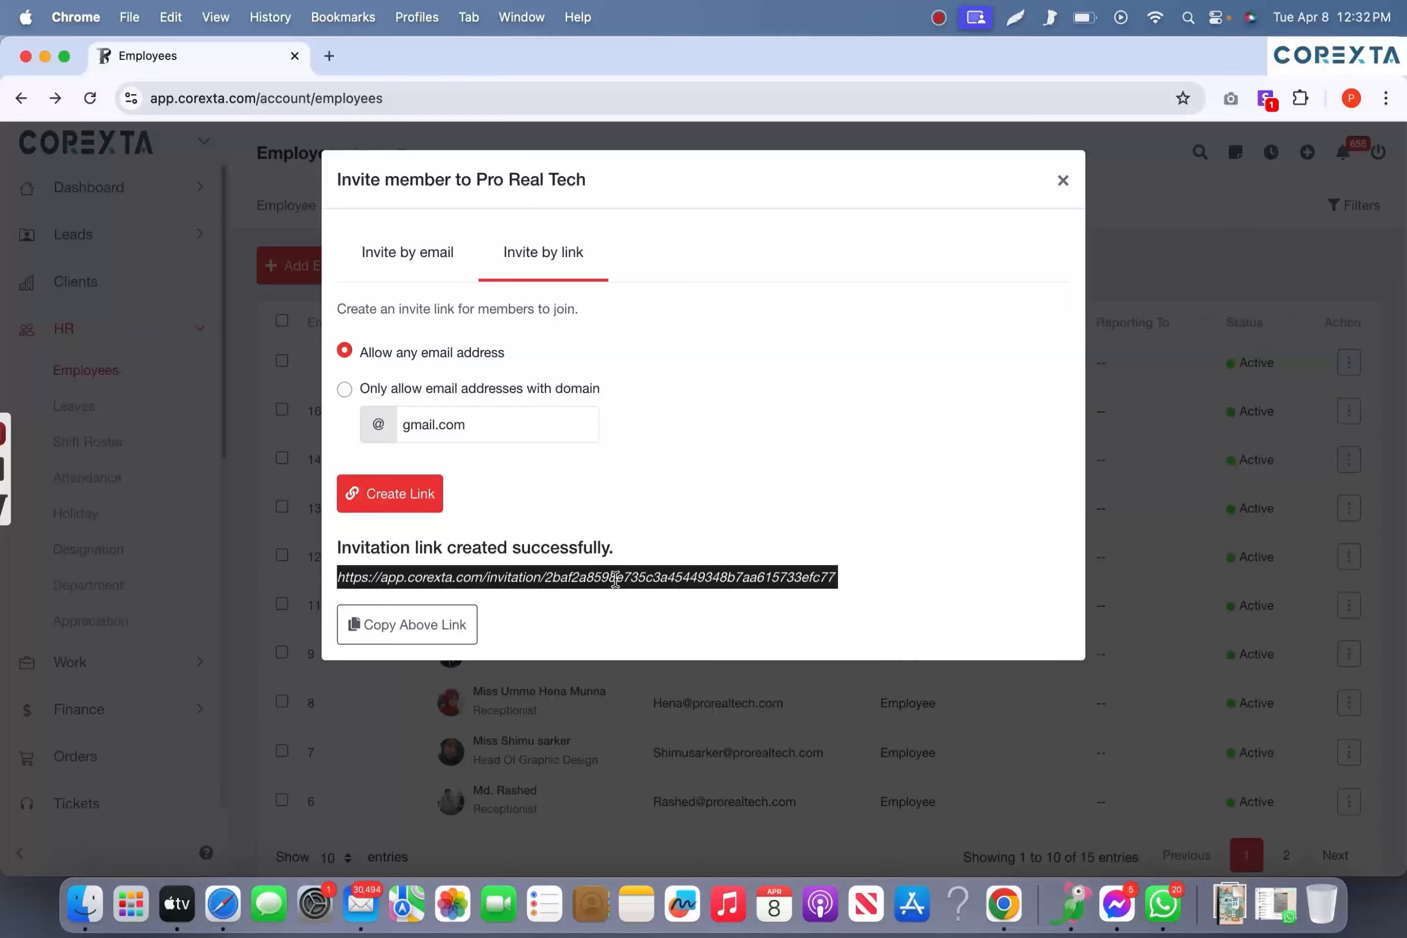
pyautogui.rightClick(615, 579)
pyautogui.click(626, 615)
pyautogui.click(1386, 98)
pyautogui.click(1247, 195)
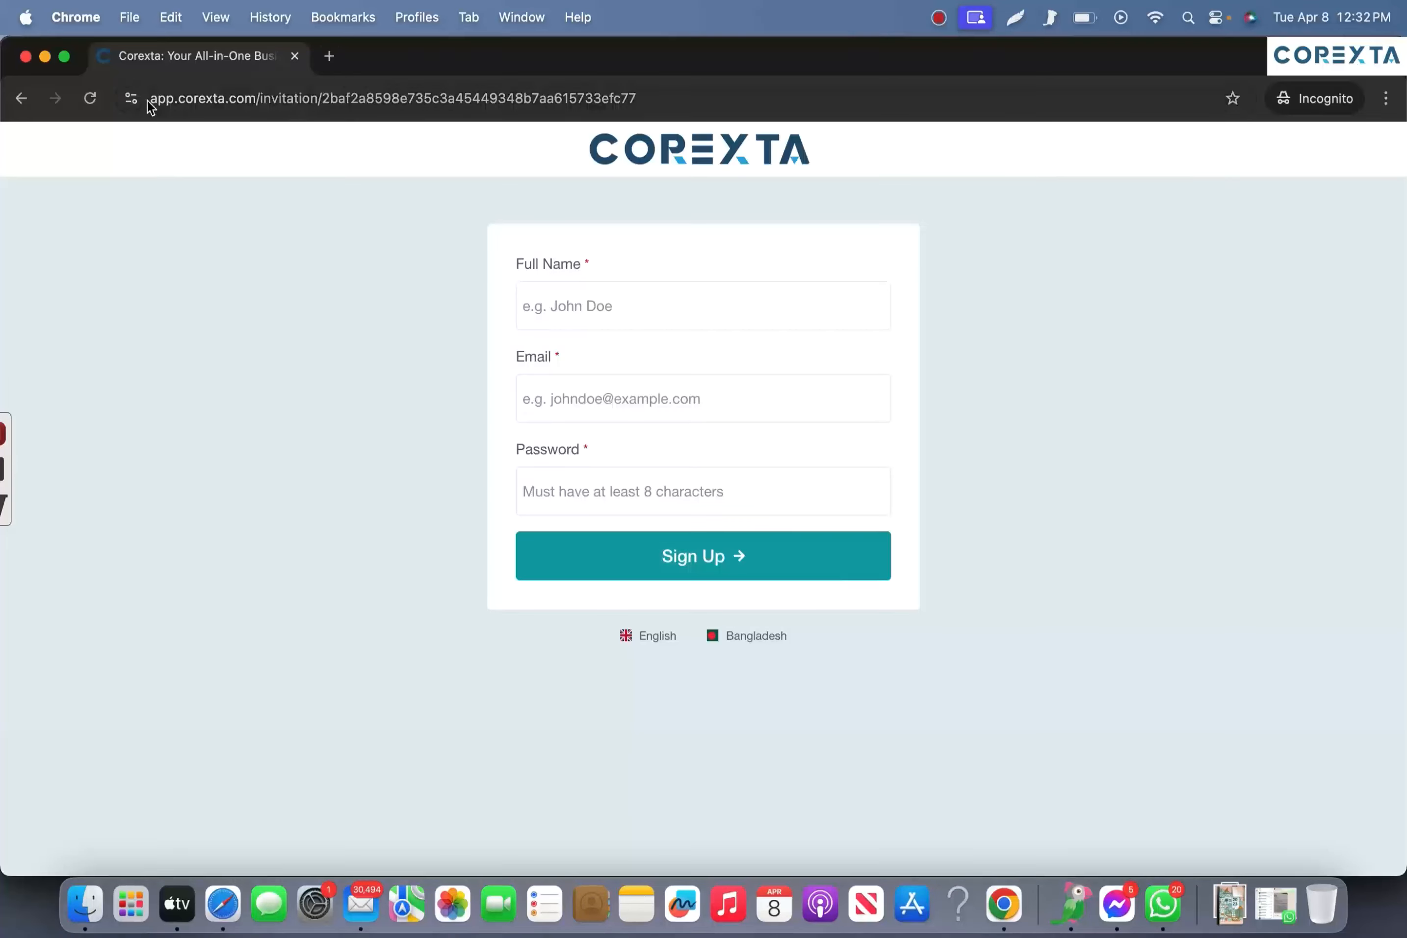
pyautogui.click(329, 56)
pyautogui.click(295, 57)
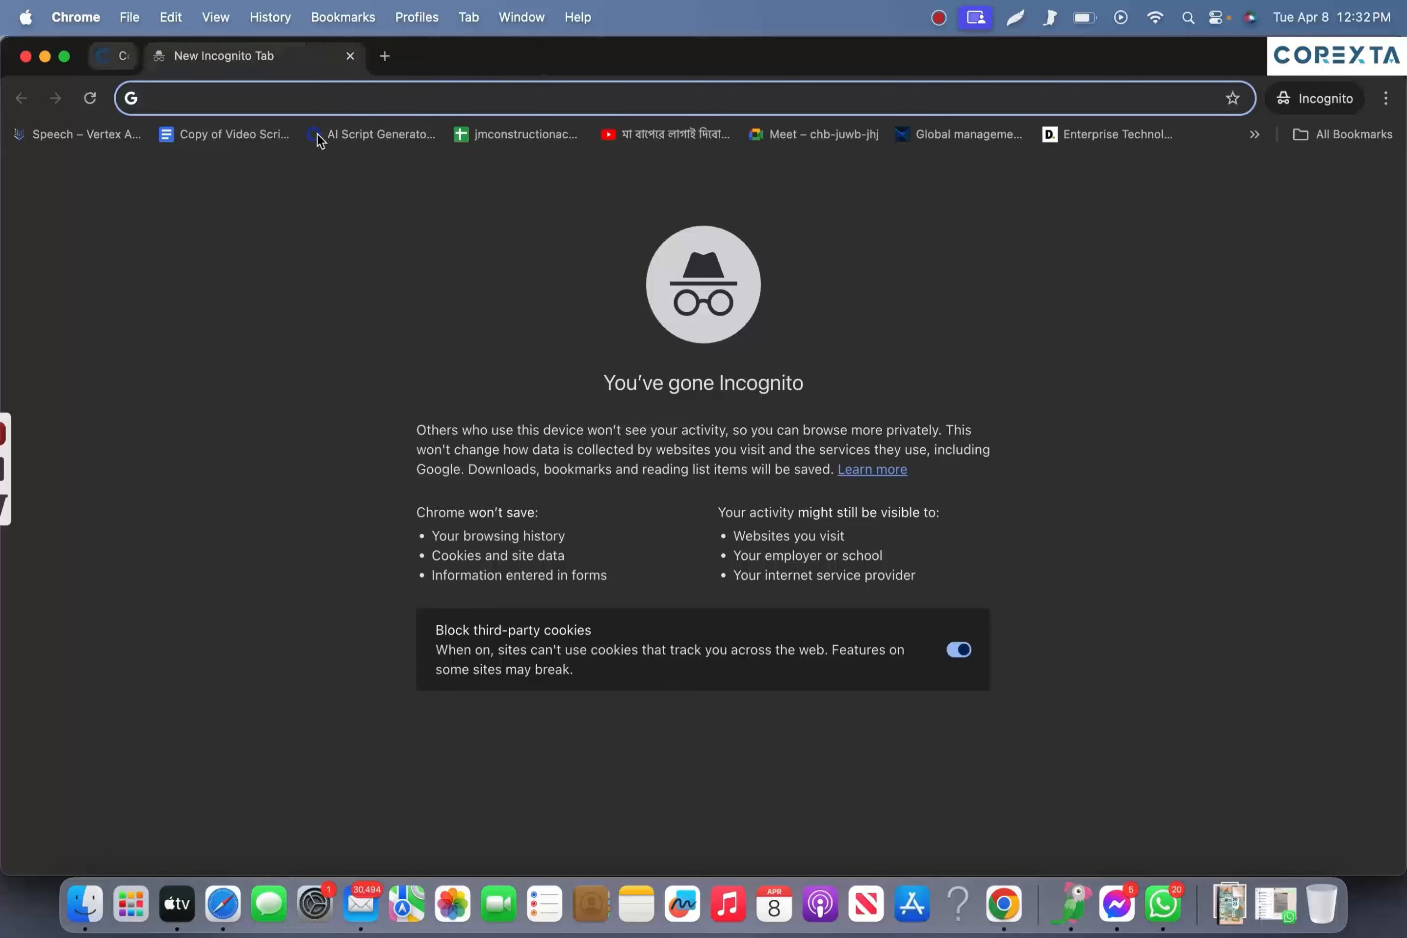
pyautogui.rightClick(327, 103)
pyautogui.click(458, 242)
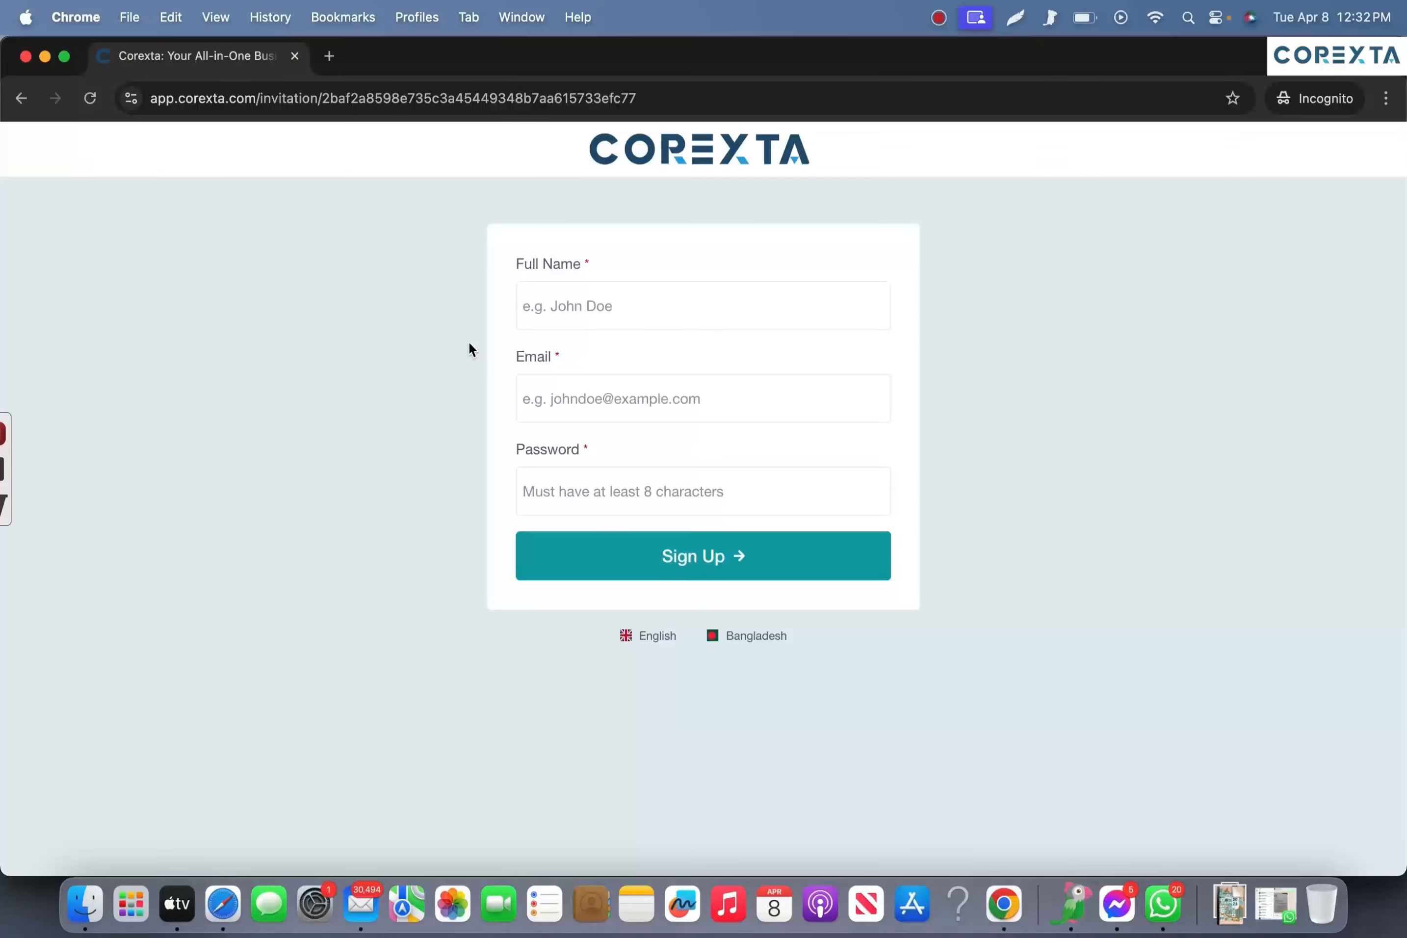
# - Examine the full name, email and password fields on the invitation sign-up form without filling them in
pyautogui.click(596, 305)
pyautogui.click(512, 256)
pyautogui.click(595, 393)
pyautogui.click(630, 503)
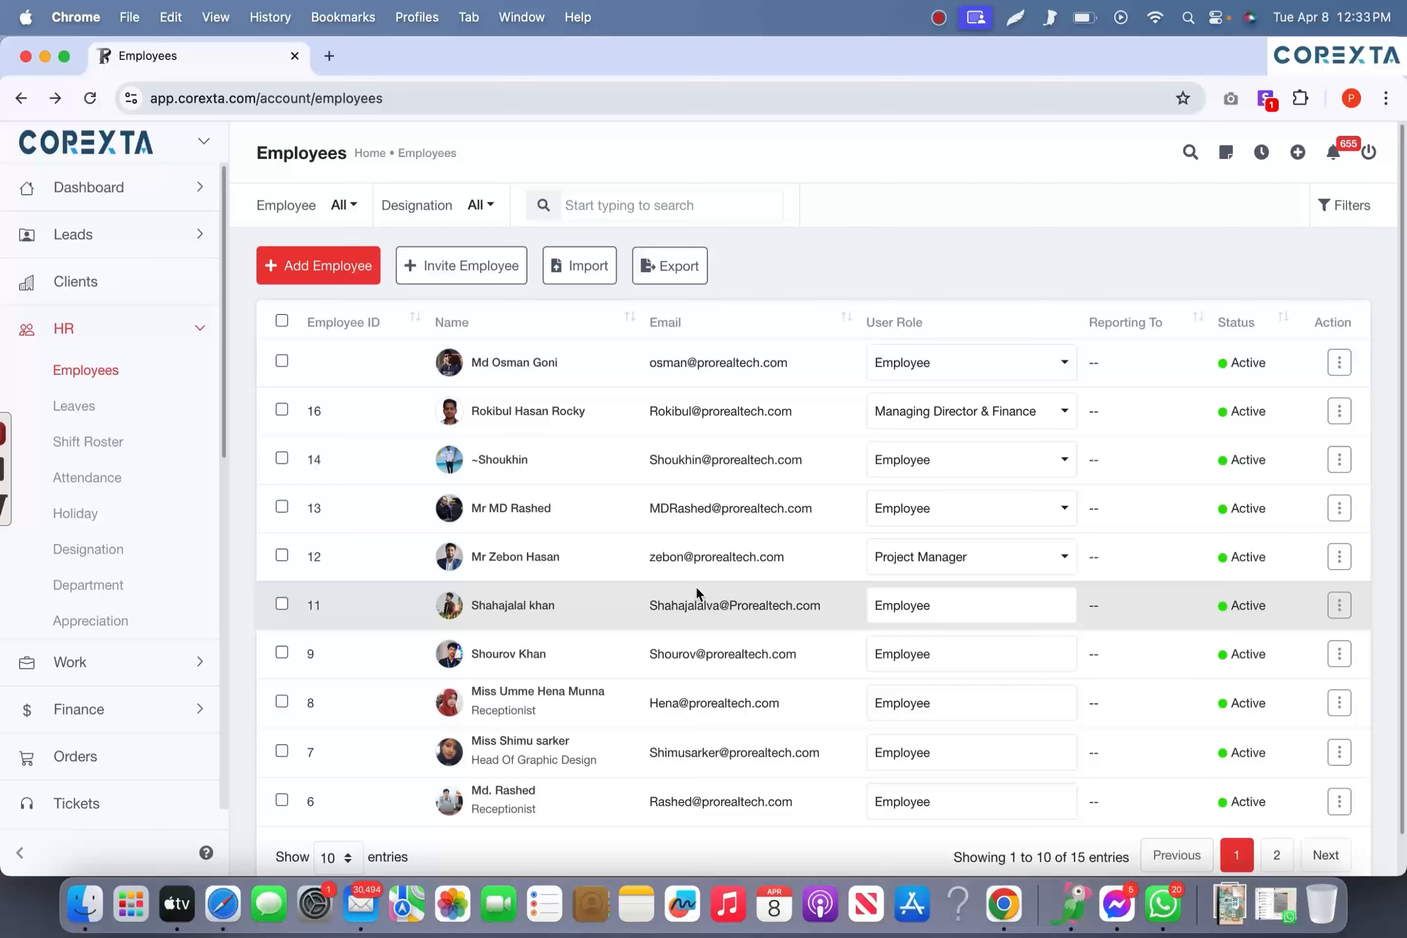
# - Return to the company account and open the HR attendance overview
pyautogui.click(124, 480)
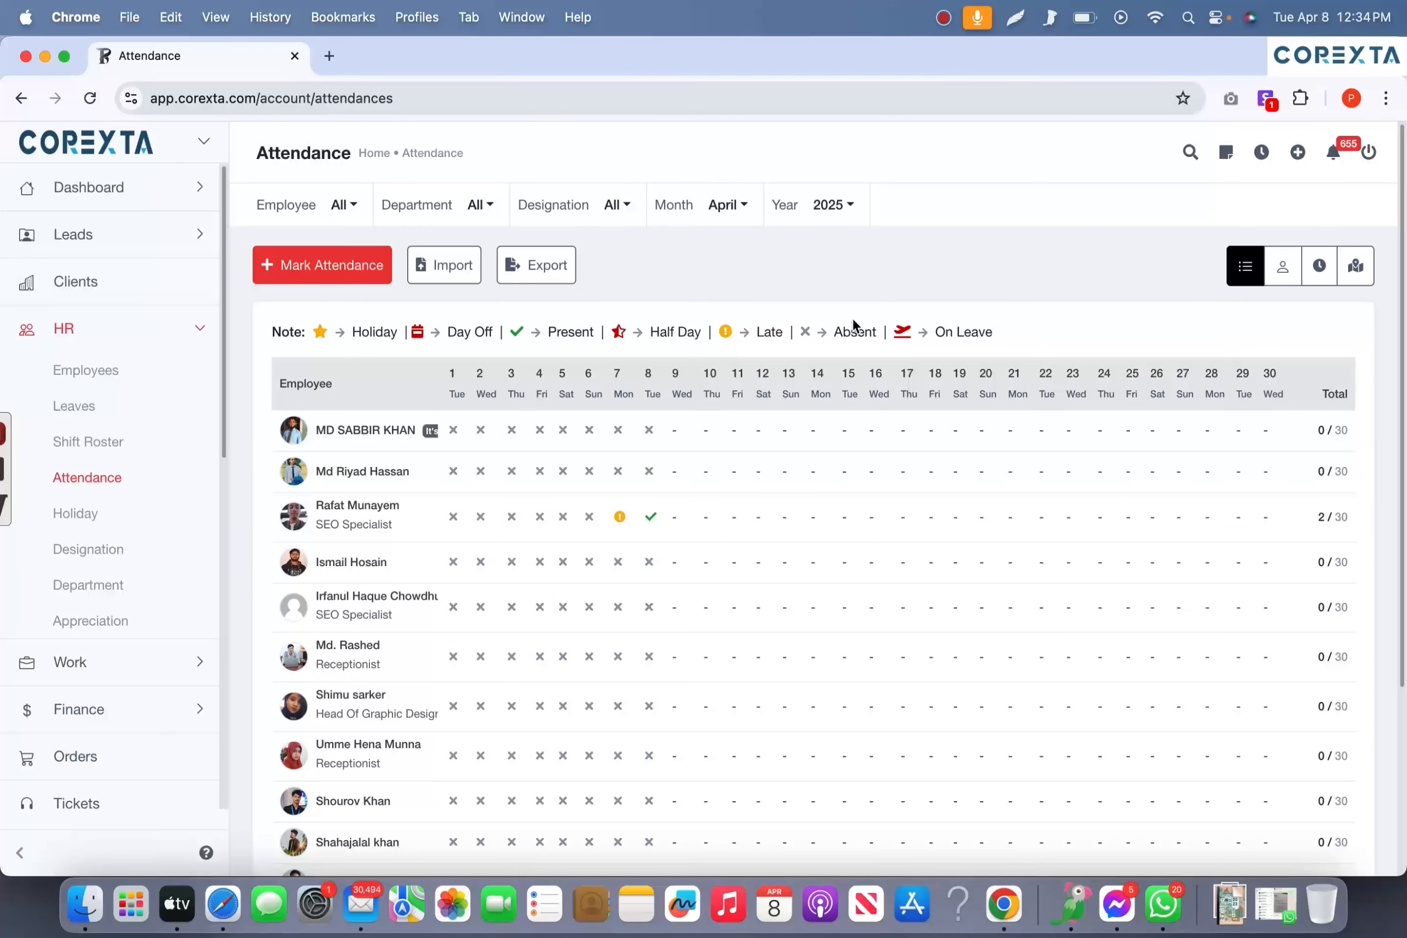
pyautogui.click(158, 329)
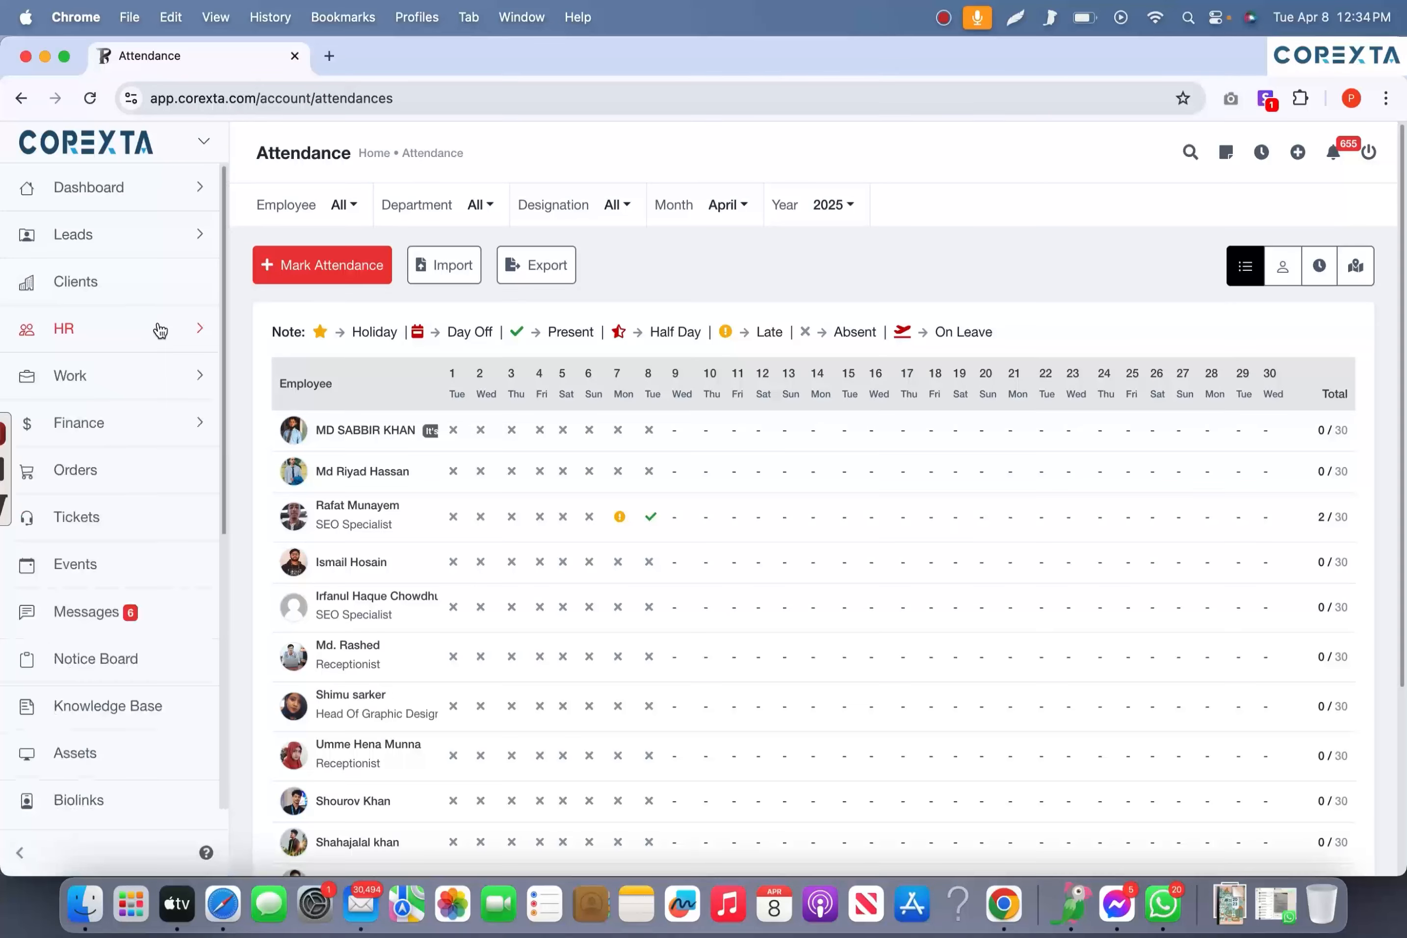
pyautogui.click(158, 329)
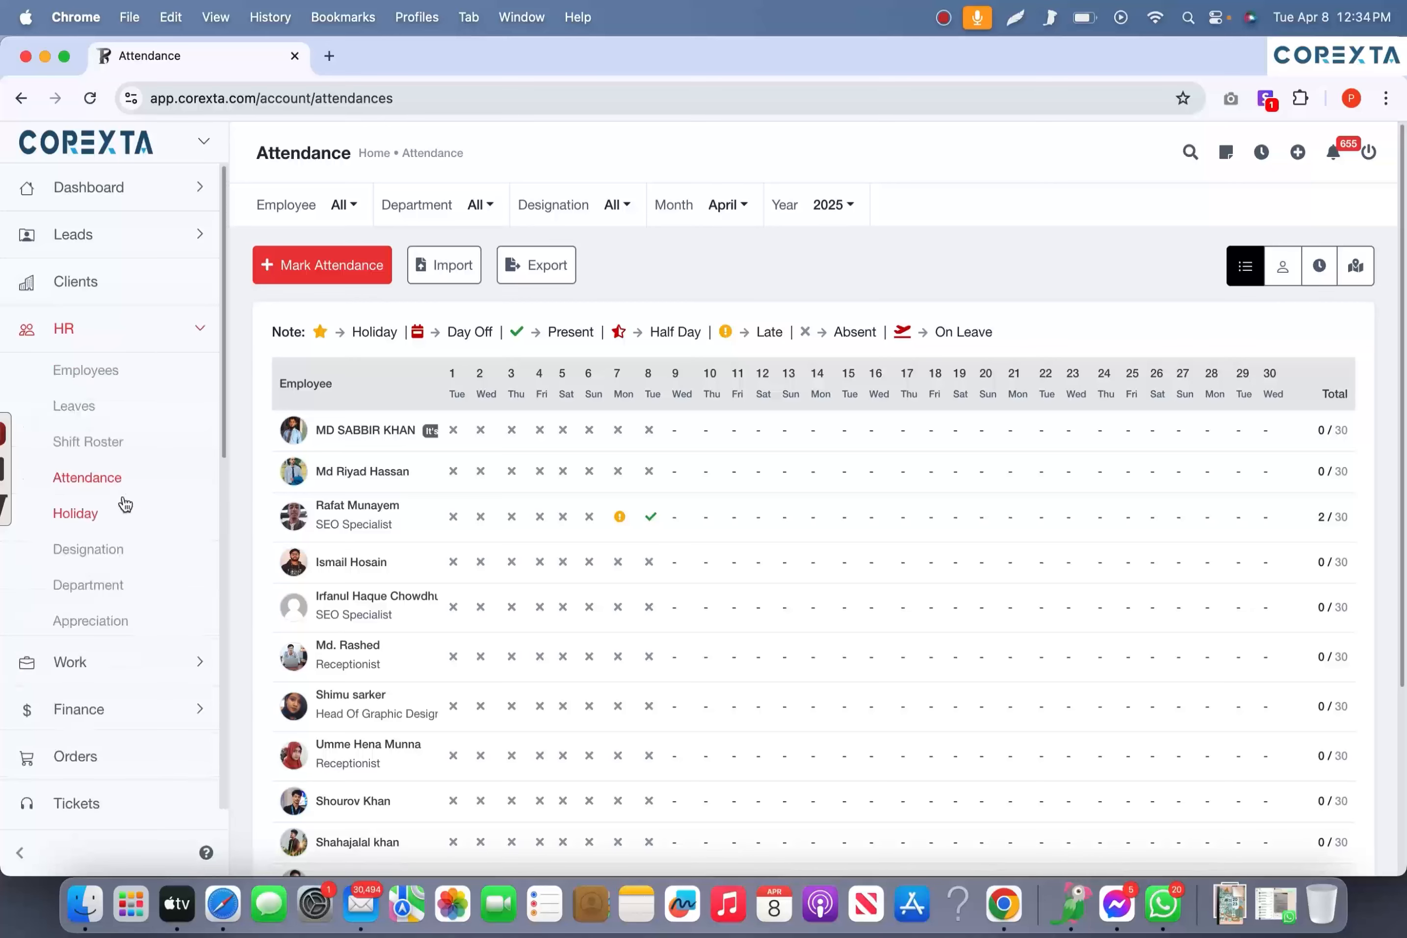
pyautogui.click(90, 482)
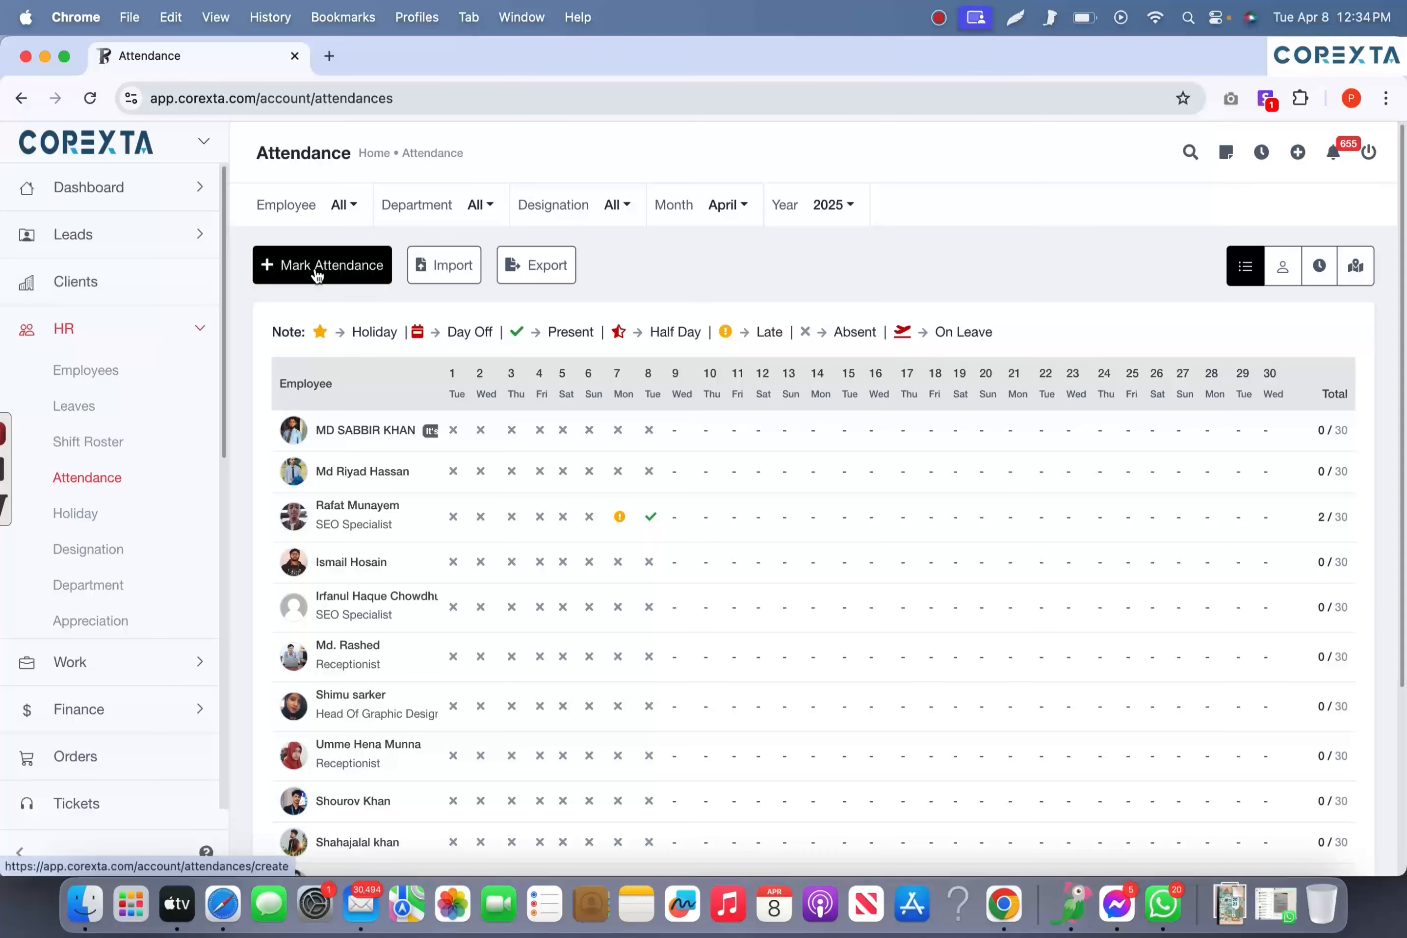
# - Open the Mark Attendance form, try the HR & Admin department and reset the department to none
pyautogui.click(316, 272)
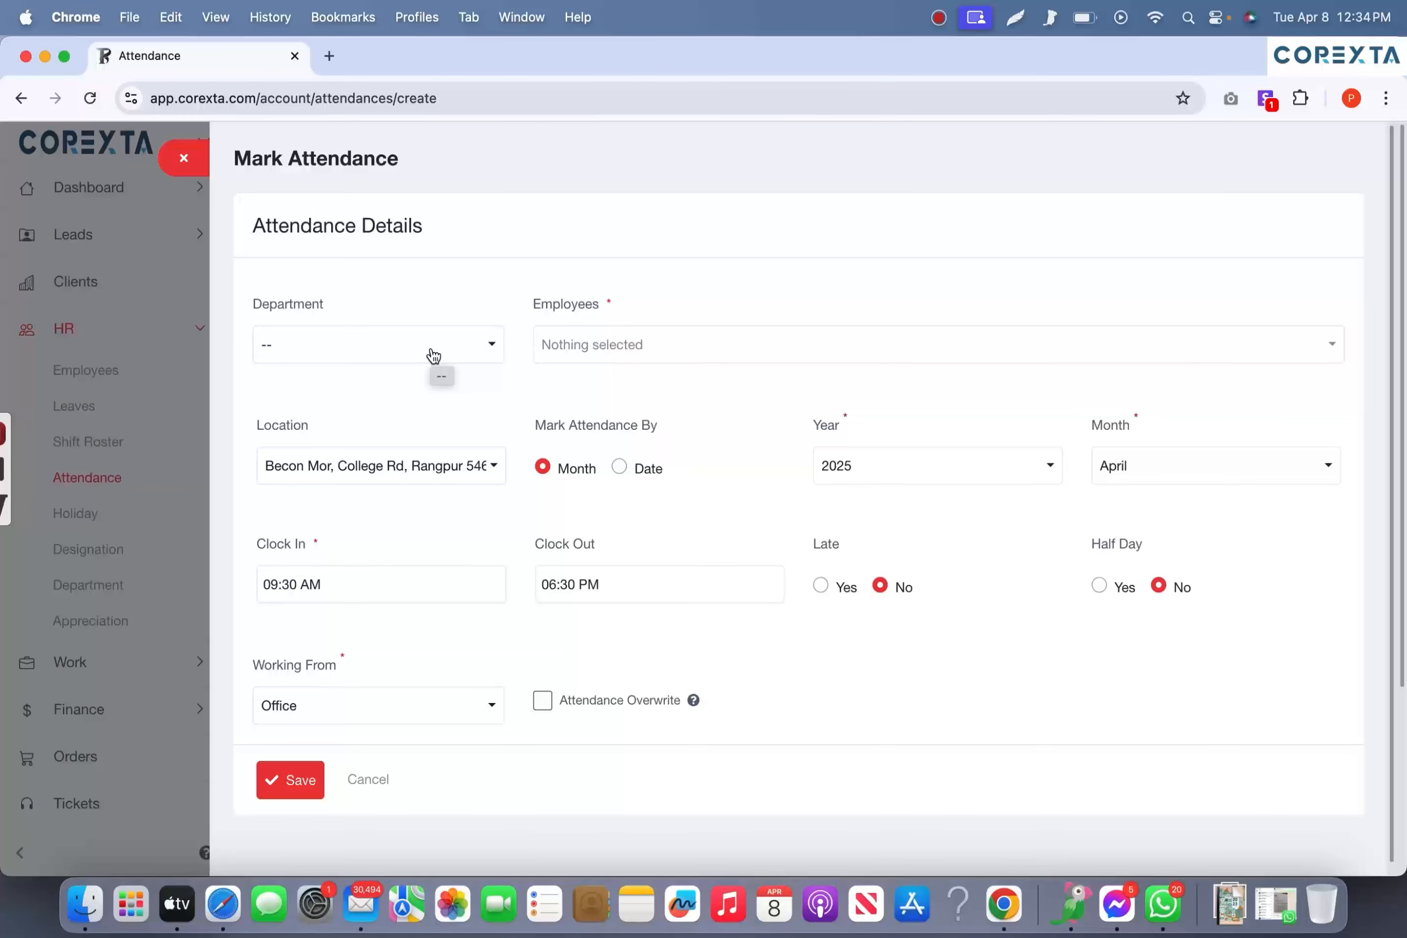
pyautogui.click(434, 355)
pyautogui.click(365, 466)
pyautogui.click(603, 358)
pyautogui.click(339, 360)
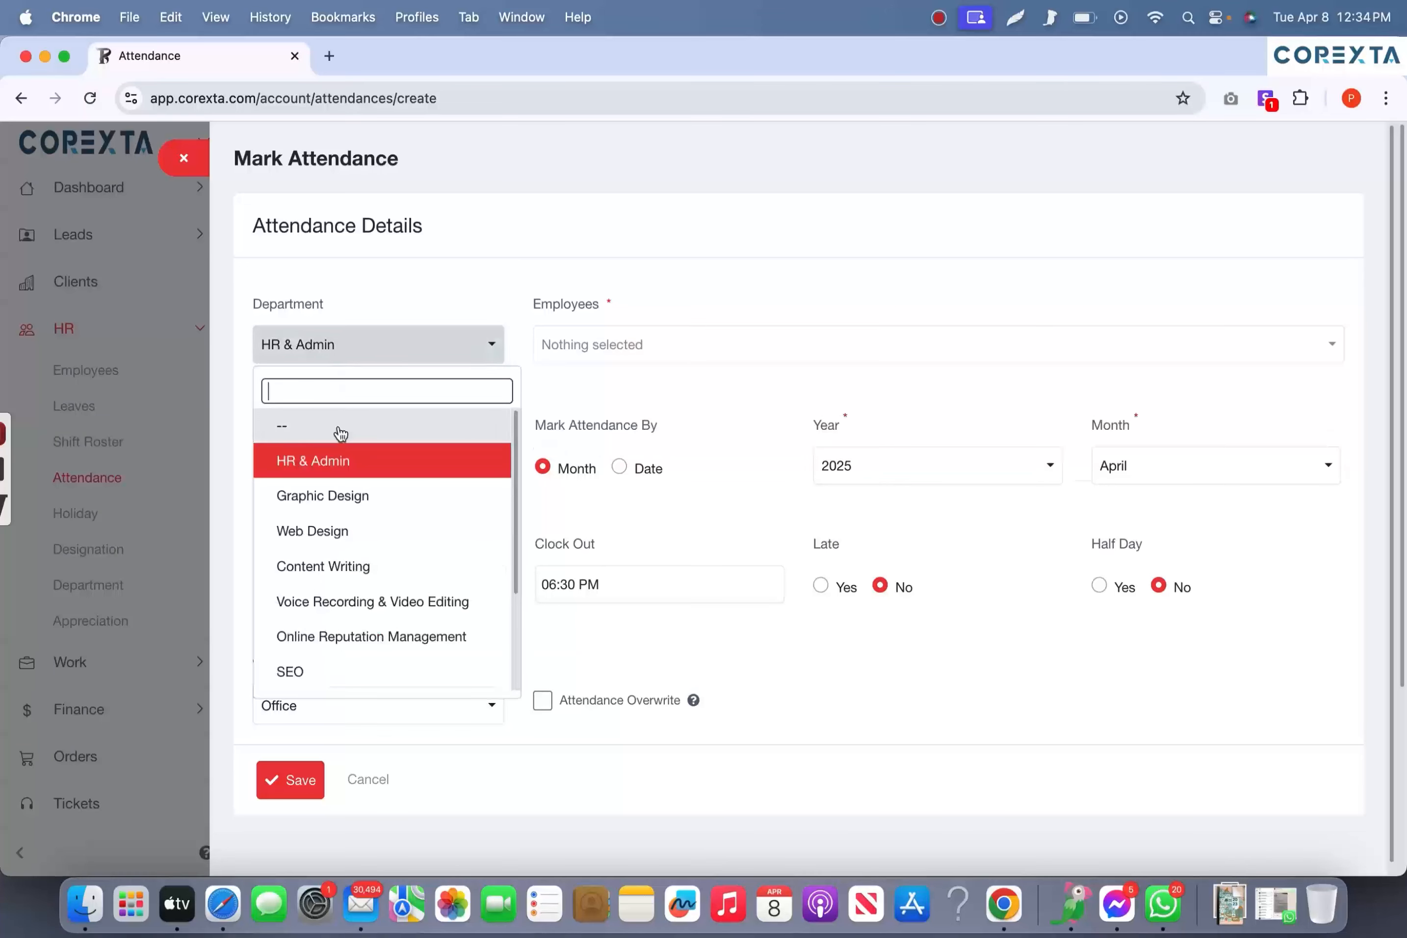
pyautogui.click(340, 425)
# - Select the first employee, enable Attendance Overwrite and cancel the Mark Attendance form
pyautogui.click(663, 358)
pyautogui.click(660, 463)
pyautogui.click(383, 401)
pyautogui.click(939, 481)
pyautogui.click(1156, 469)
pyautogui.click(542, 702)
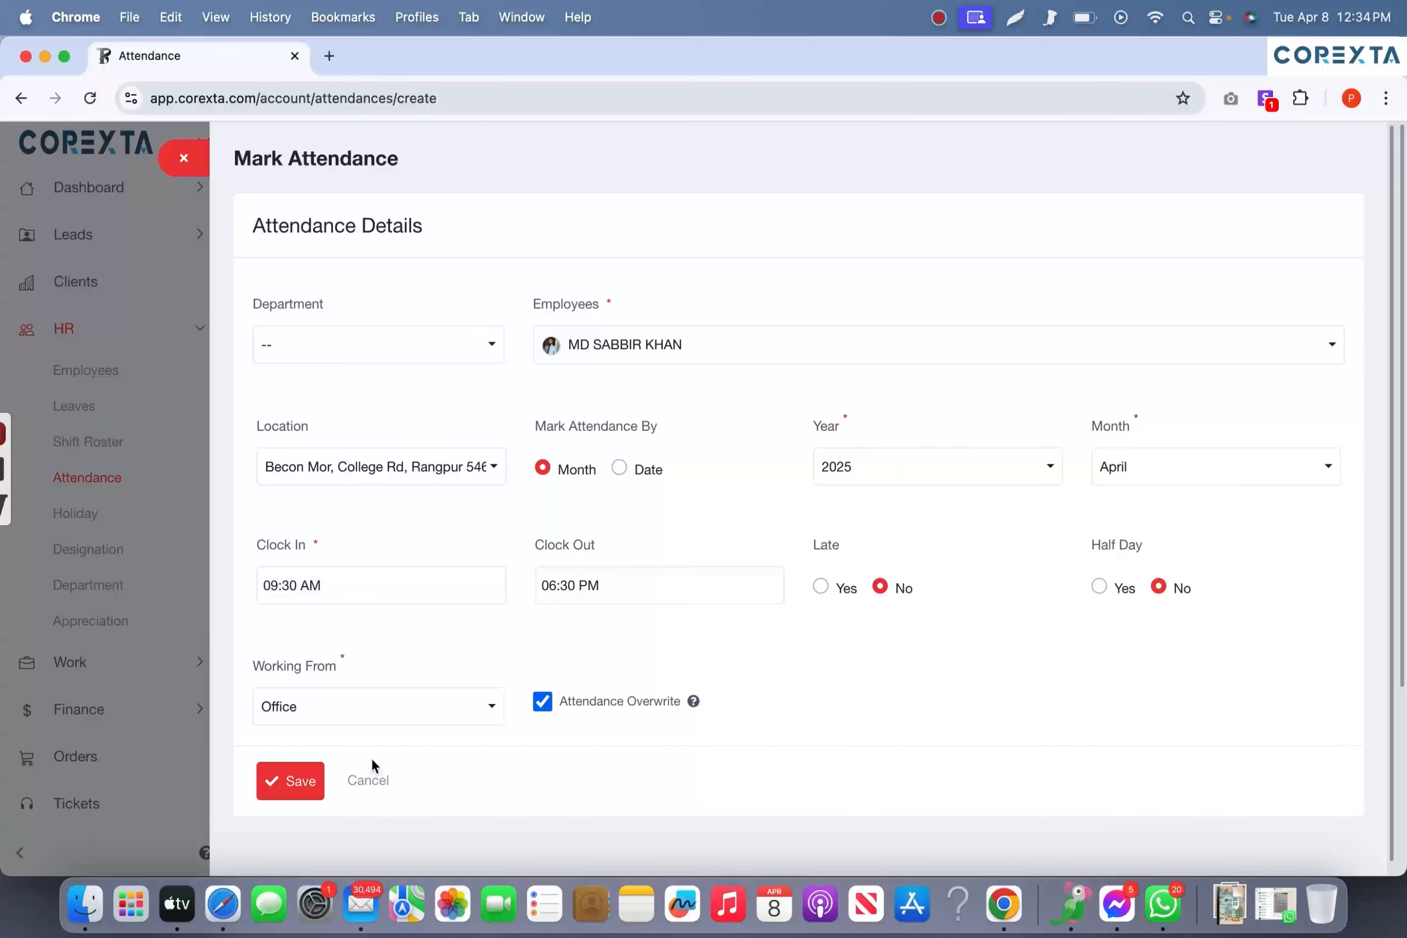
pyautogui.click(366, 790)
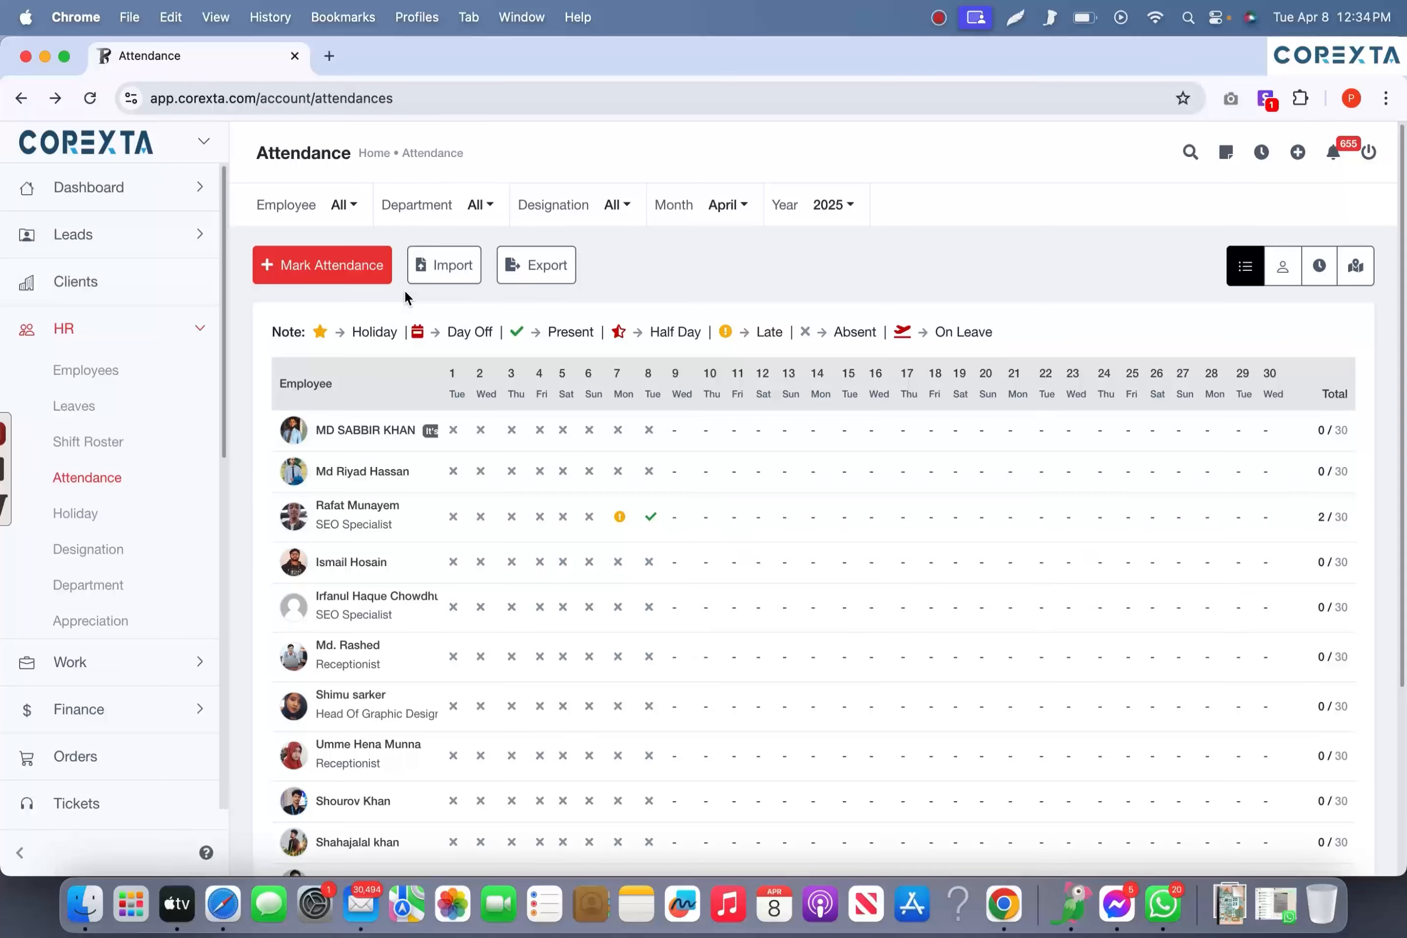
# - Review the April 2025 attendance table and open the SEO Specialist's attendance details for 8 April
pyautogui.scroll(-5, 481, 490)
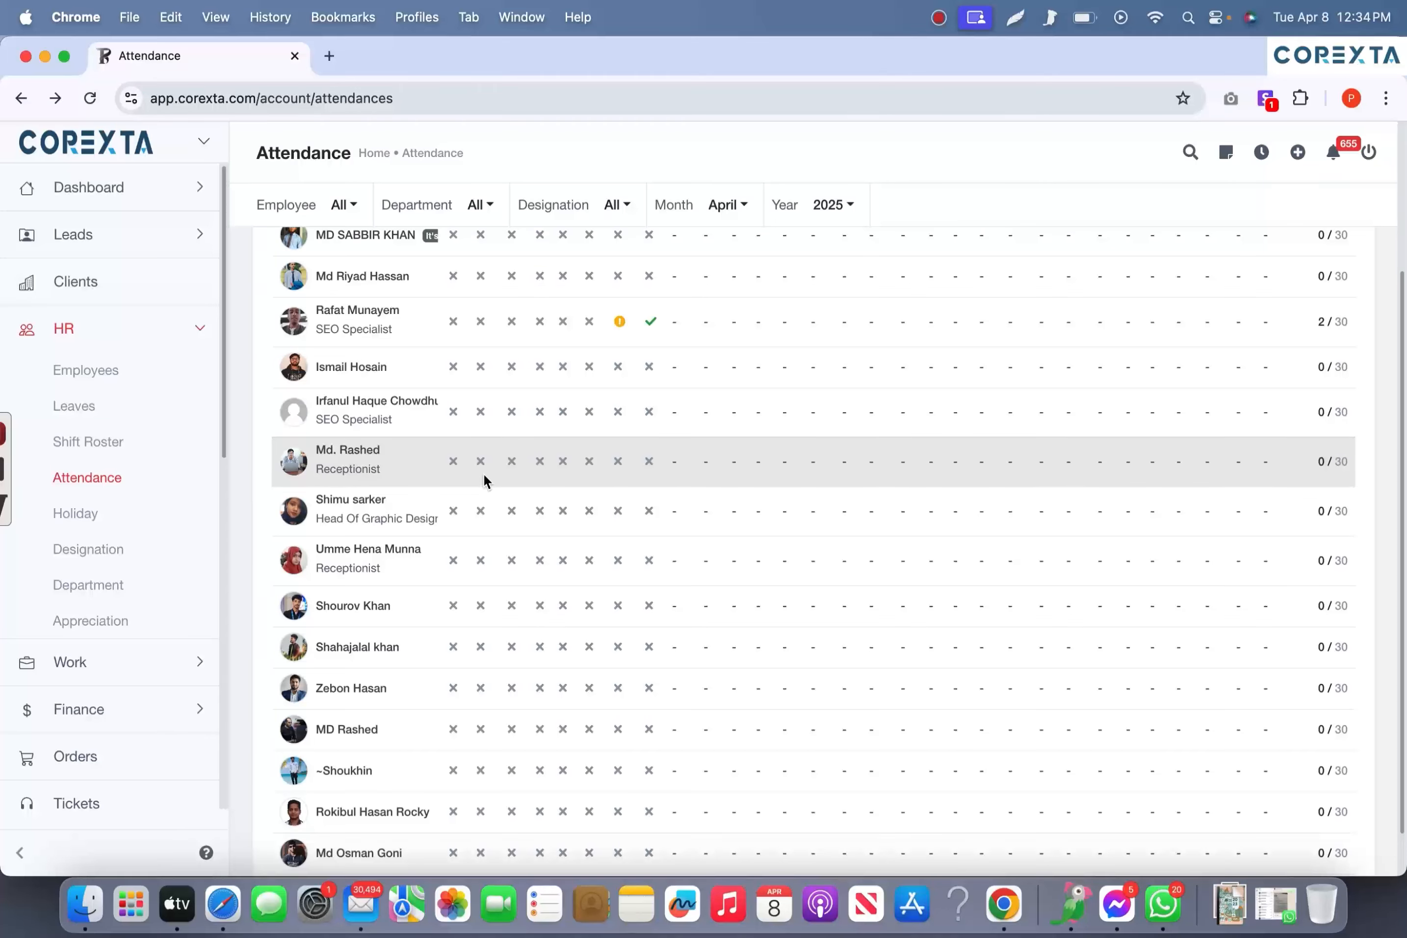
pyautogui.scroll(5, 484, 481)
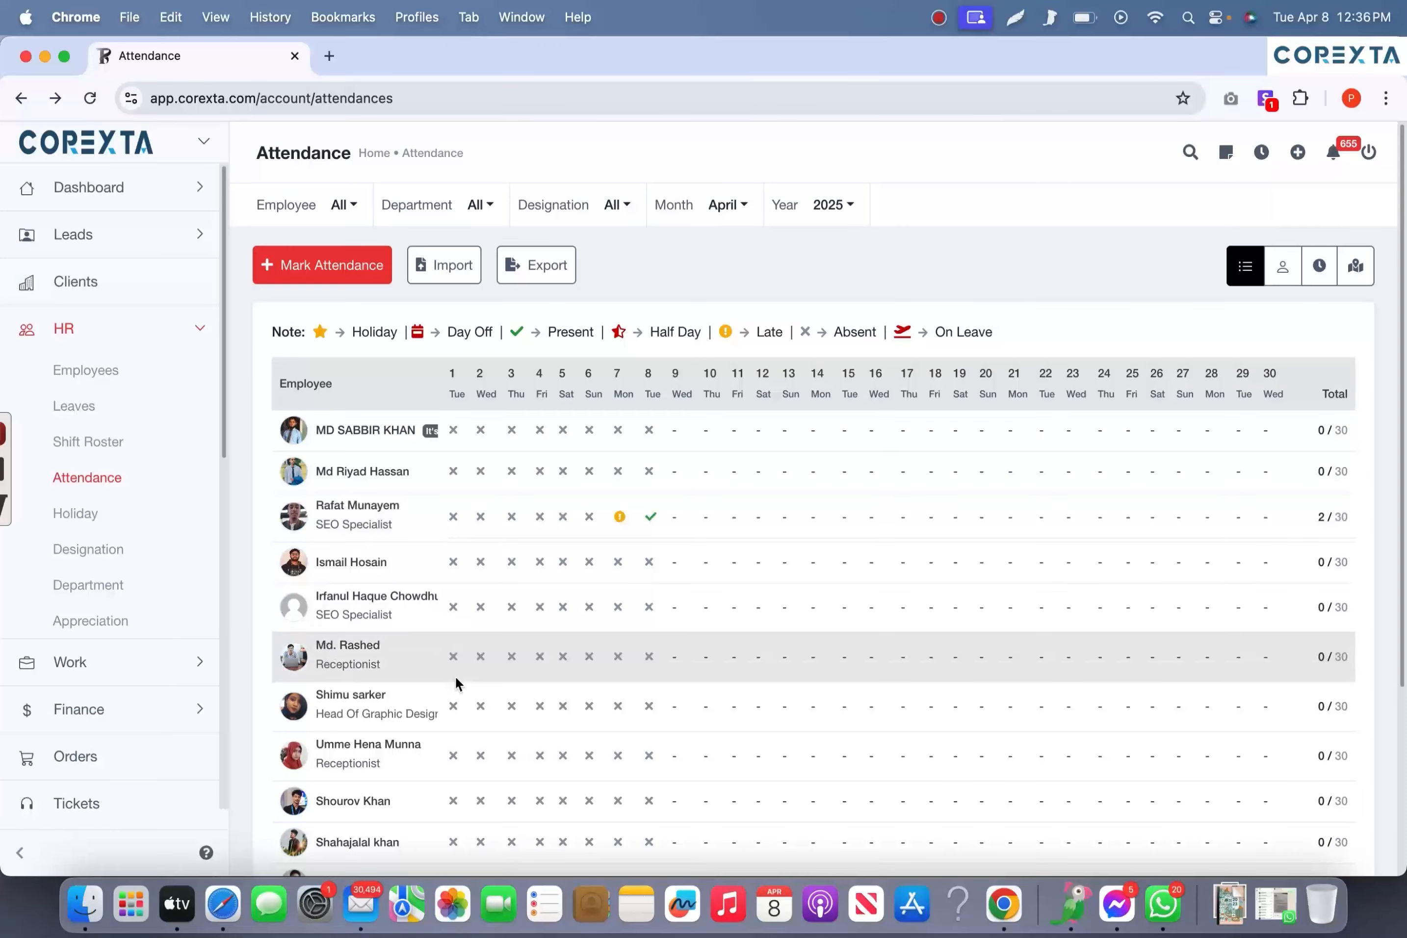
pyautogui.scroll(-1, 456, 681)
pyautogui.scroll(-3, 455, 681)
pyautogui.scroll(4, 455, 687)
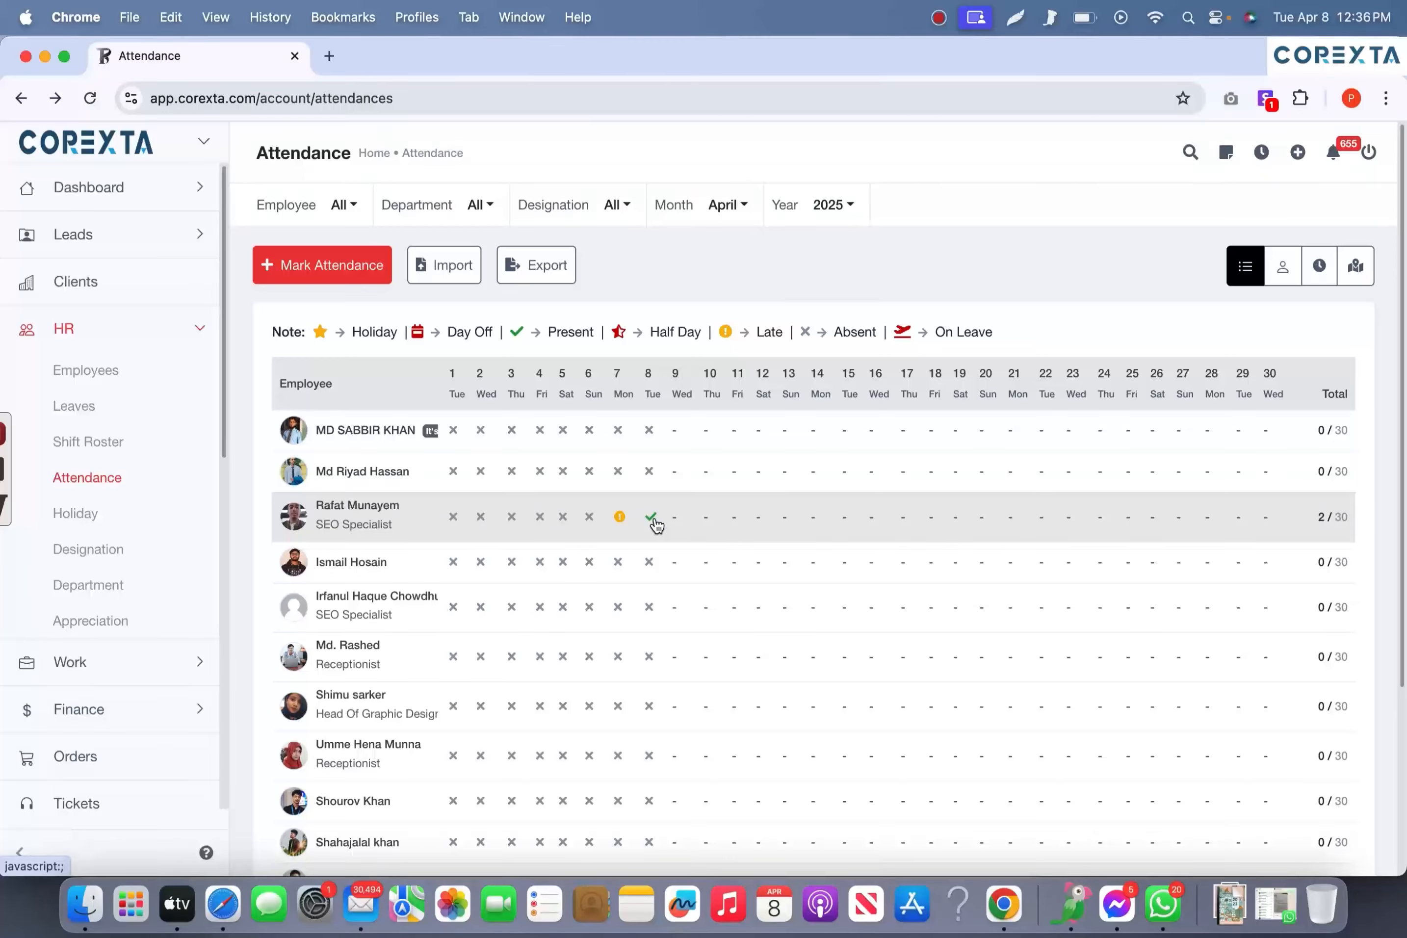
pyautogui.click(652, 520)
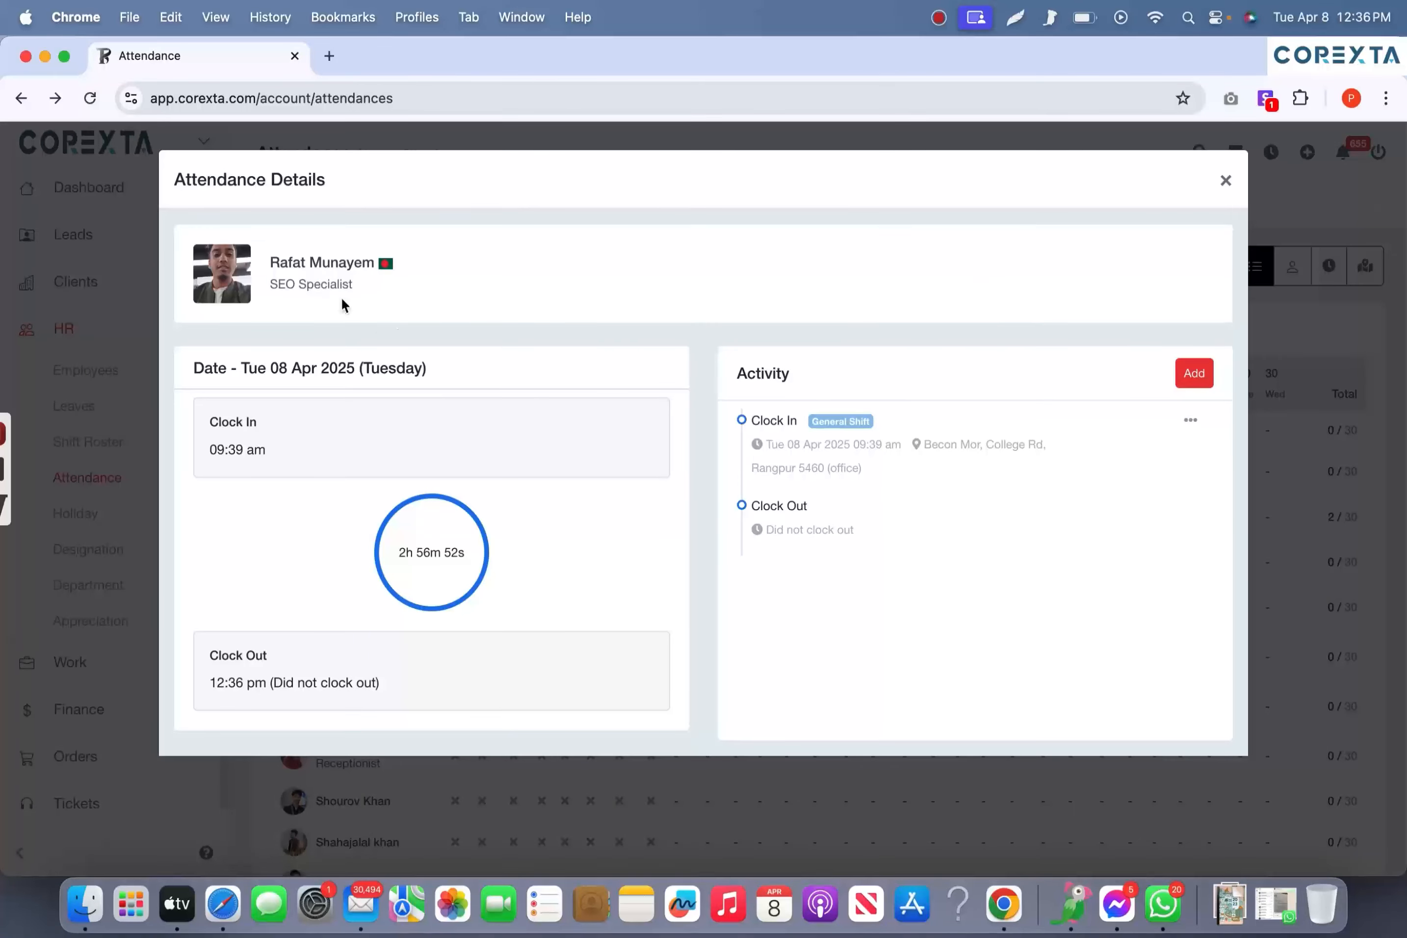
pyautogui.click(336, 264)
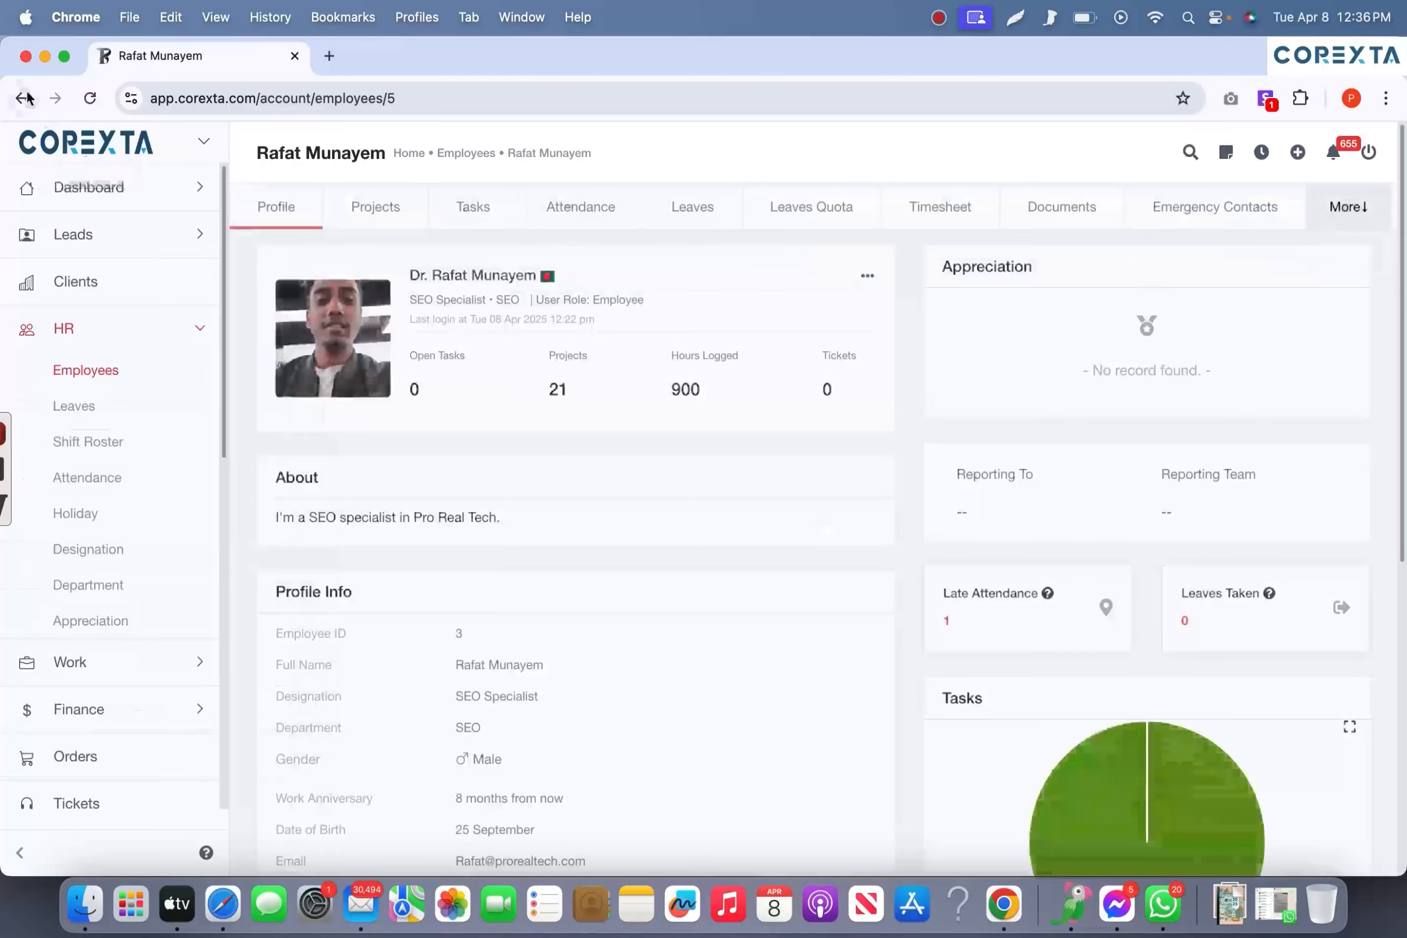
pyautogui.click(23, 98)
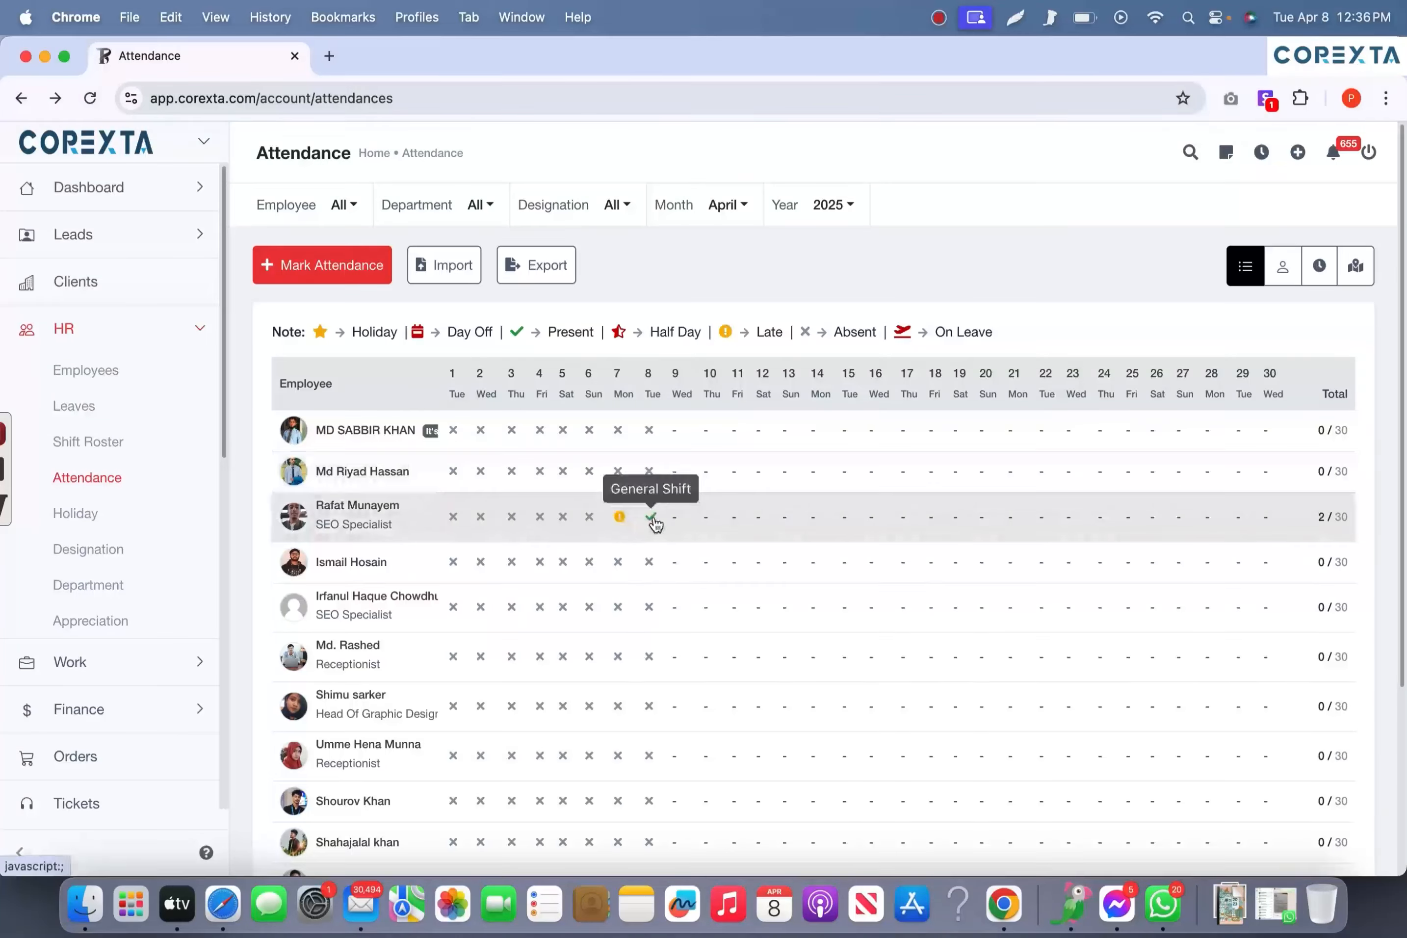
pyautogui.click(652, 518)
pyautogui.click(1226, 180)
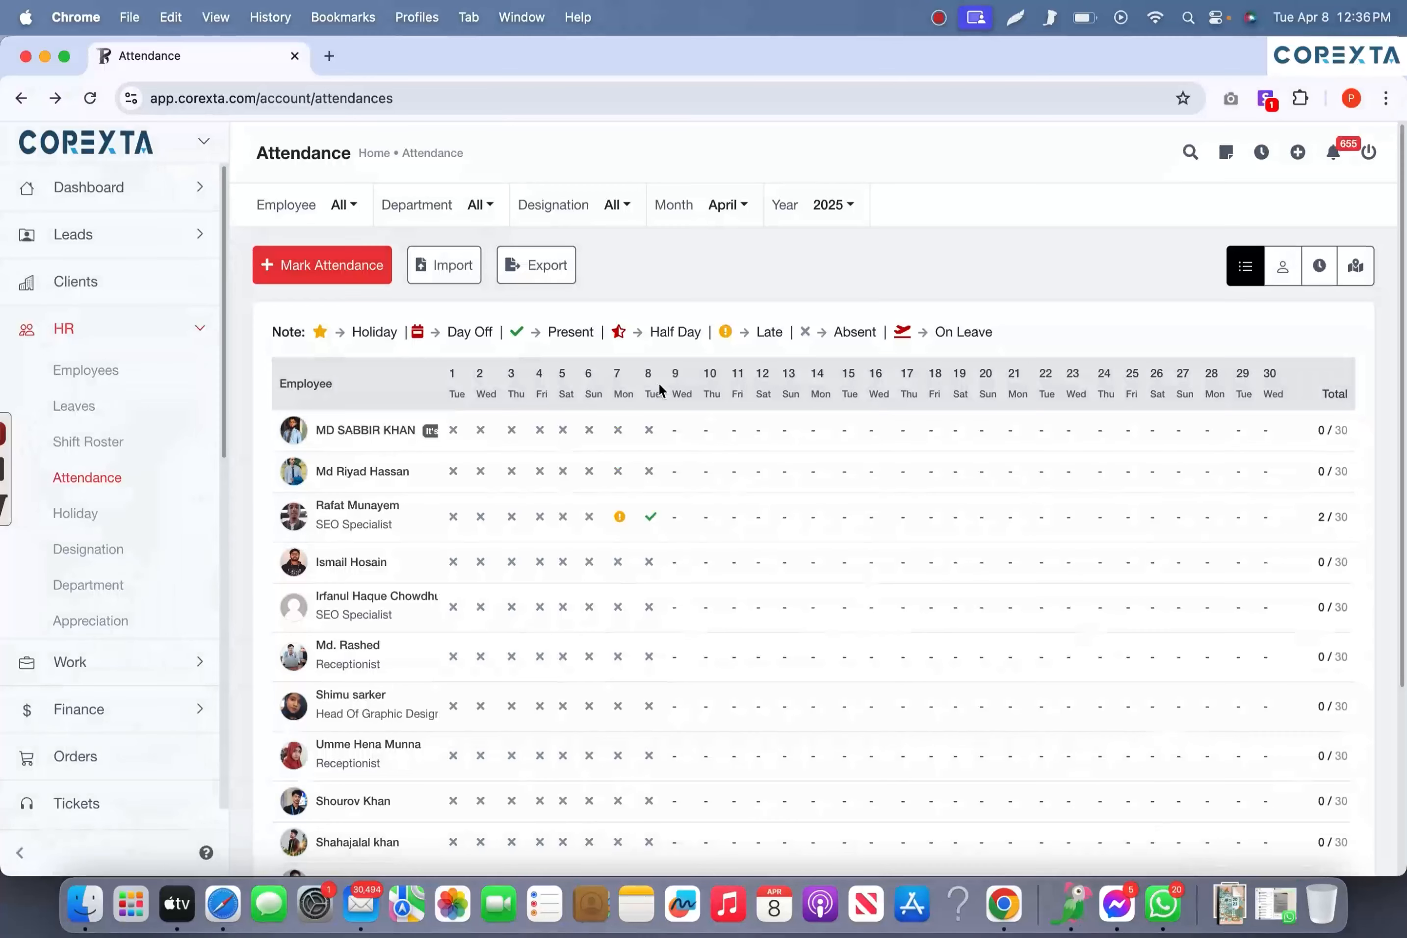
# - Review the SEO Specialist's 8 April clock-out time and location, and save an added attendance entry with clock-in 12:37 PM, working from Office
pyautogui.click(652, 518)
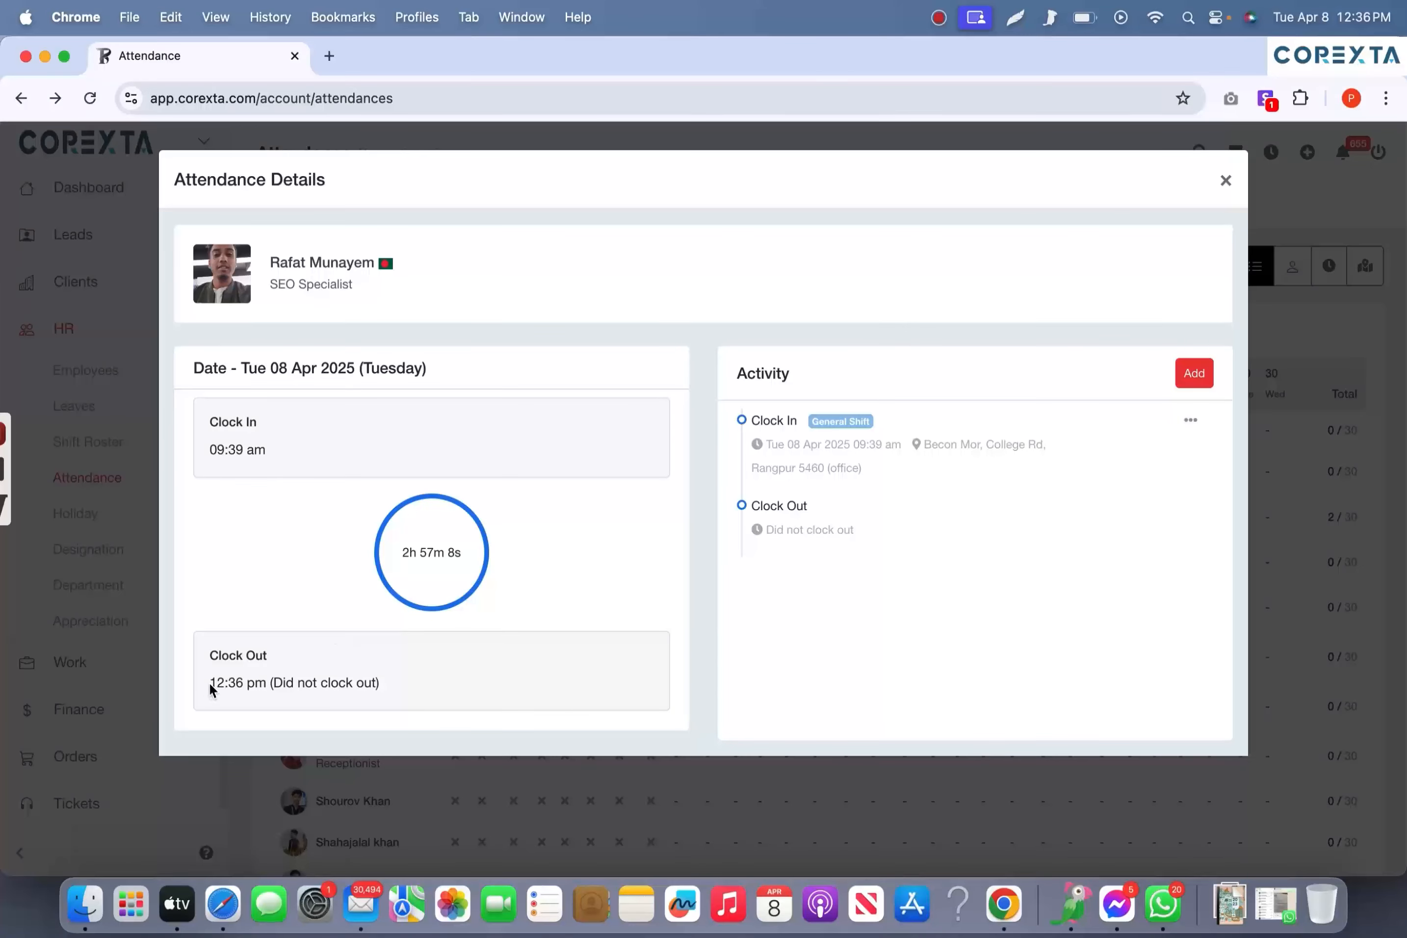
pyautogui.moveTo(218, 682); pyautogui.dragTo(250, 683)
pyautogui.click(260, 682)
pyautogui.moveTo(750, 467); pyautogui.dragTo(911, 466)
pyautogui.click(911, 466)
pyautogui.click(1202, 373)
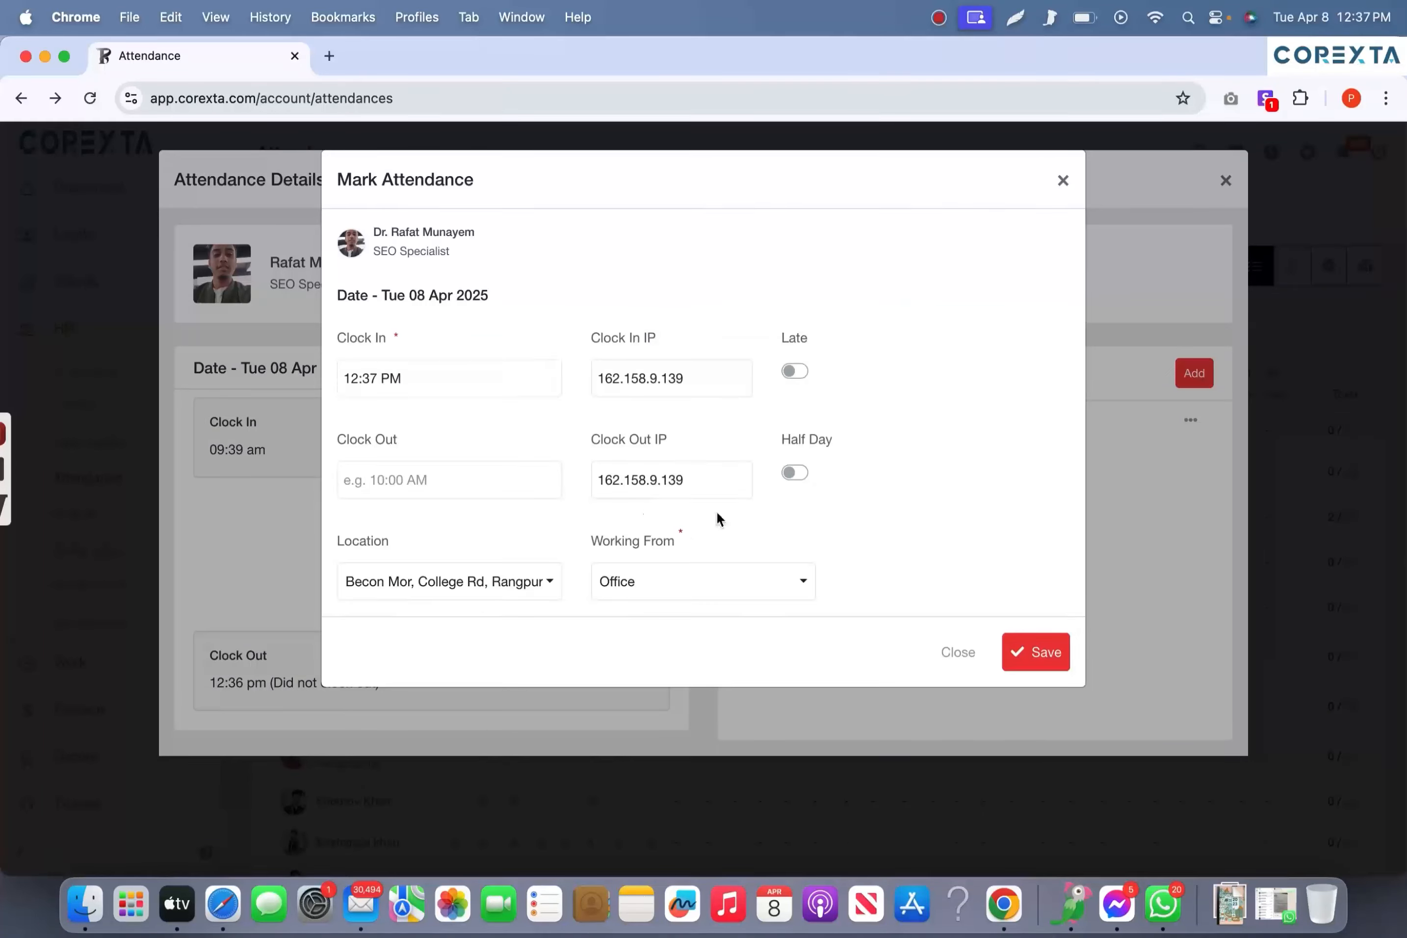
pyautogui.click(1036, 652)
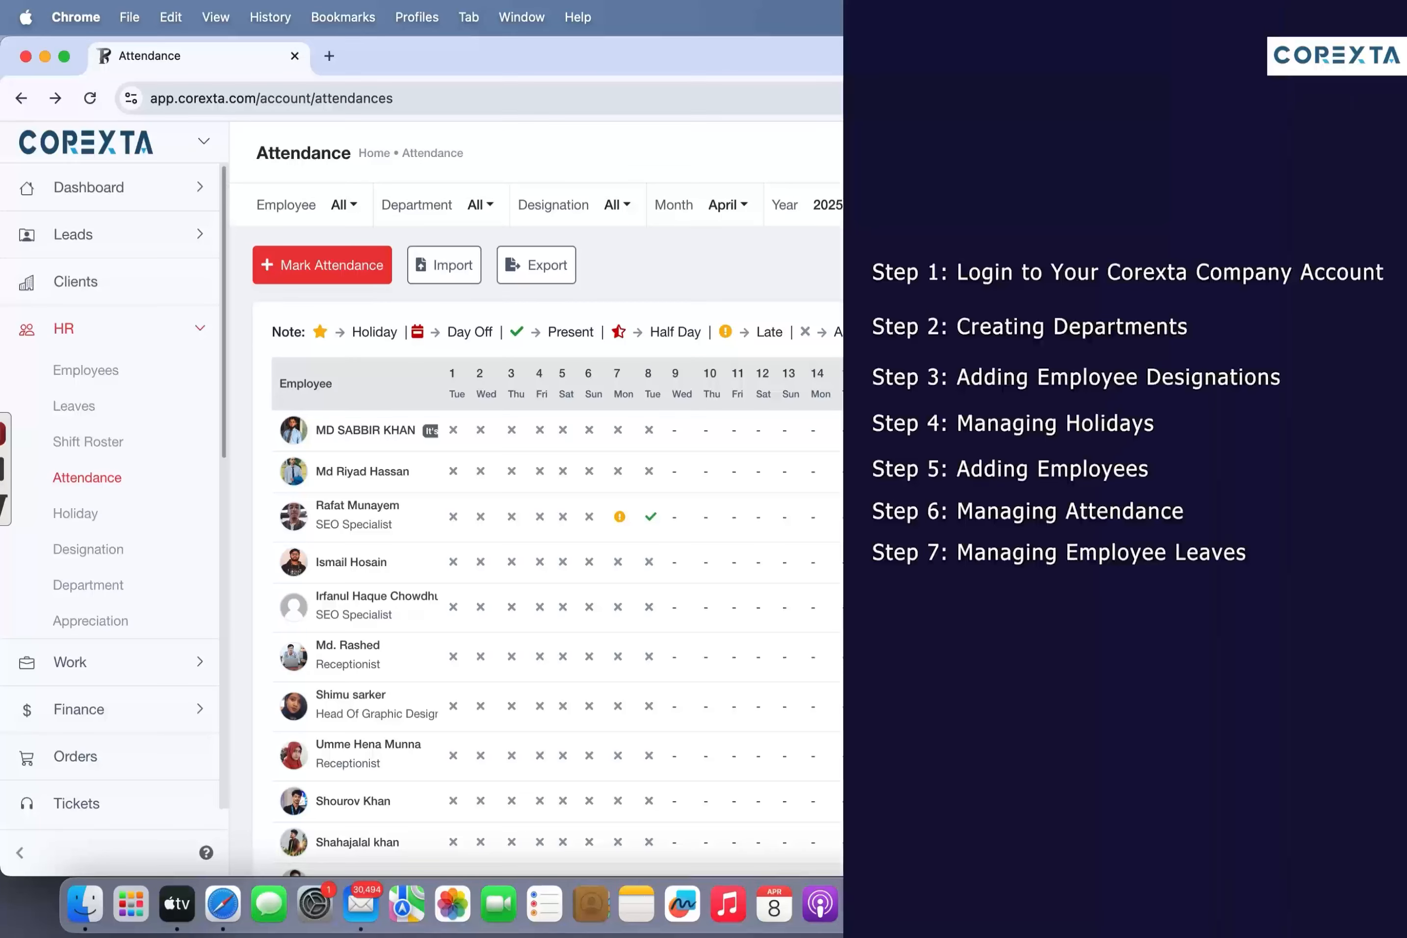
# - Open the HR leaves list, look over the fields of the New Leave form and close the form
pyautogui.click(103, 412)
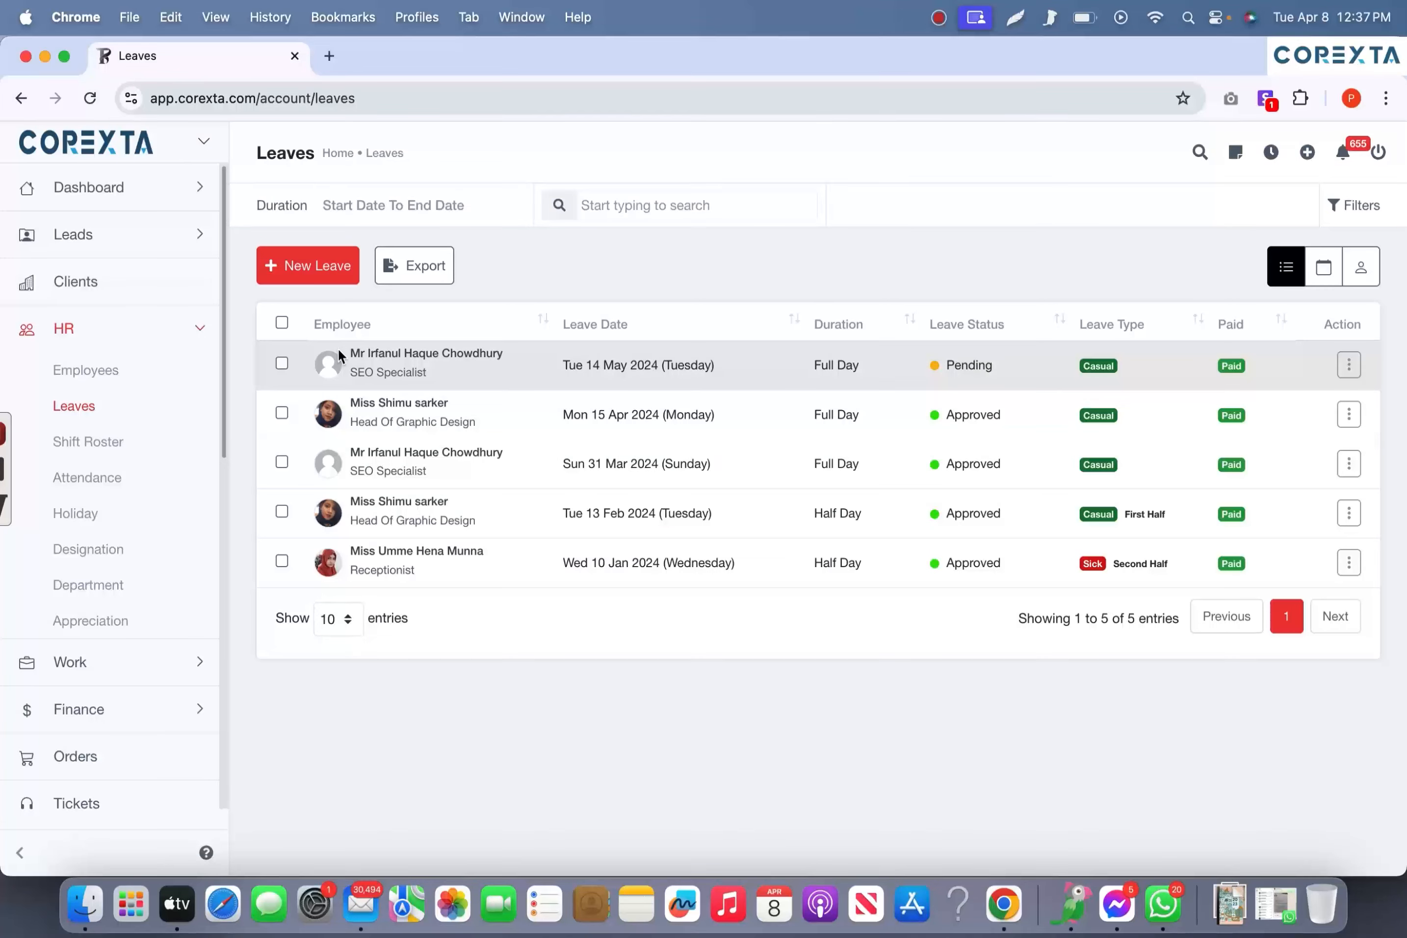
pyautogui.click(85, 417)
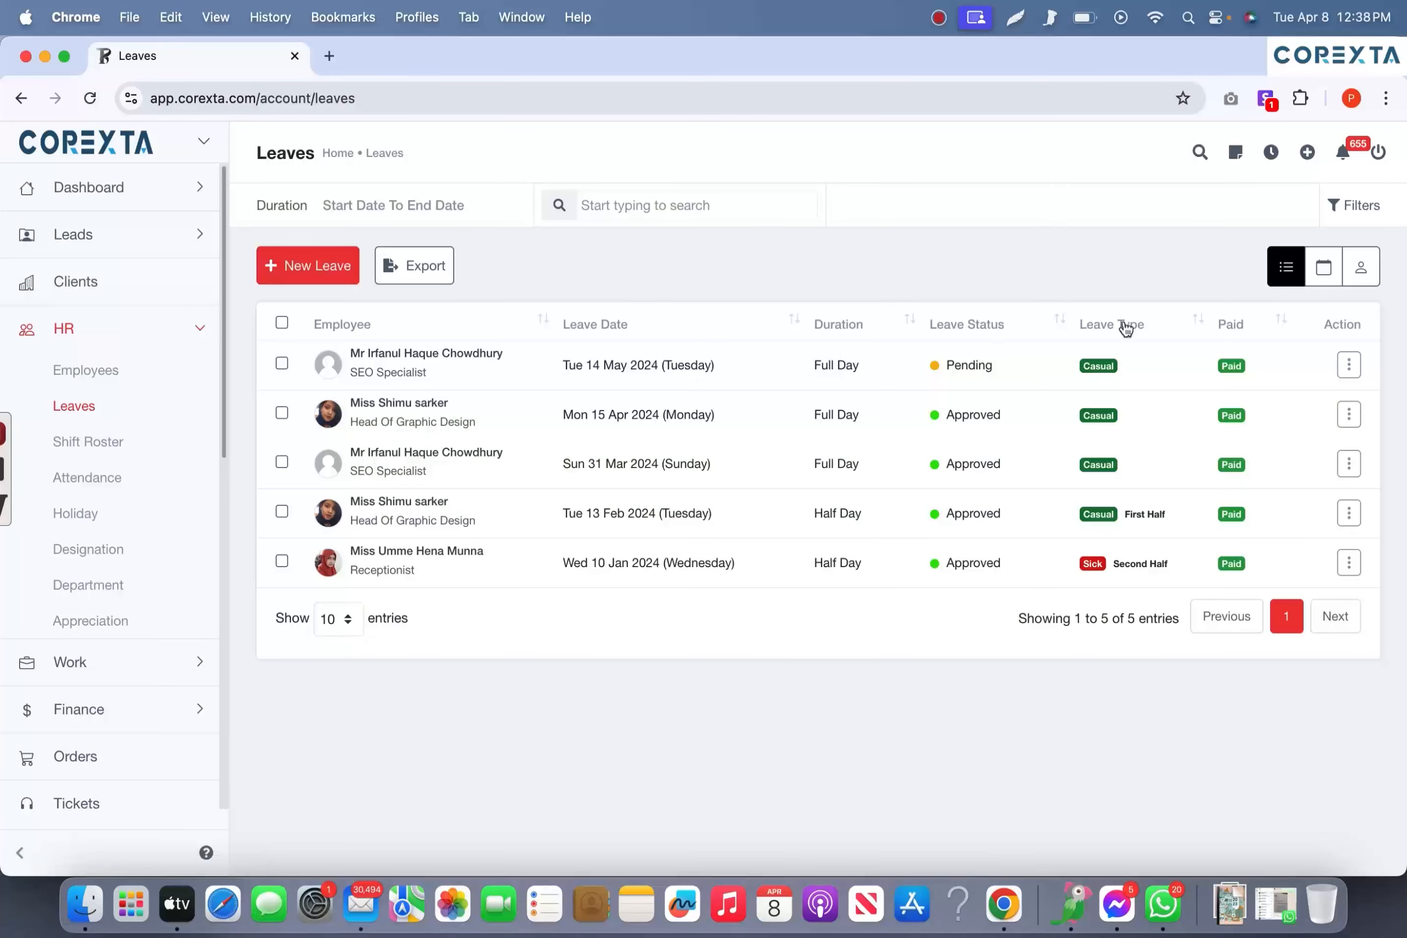
pyautogui.click(312, 278)
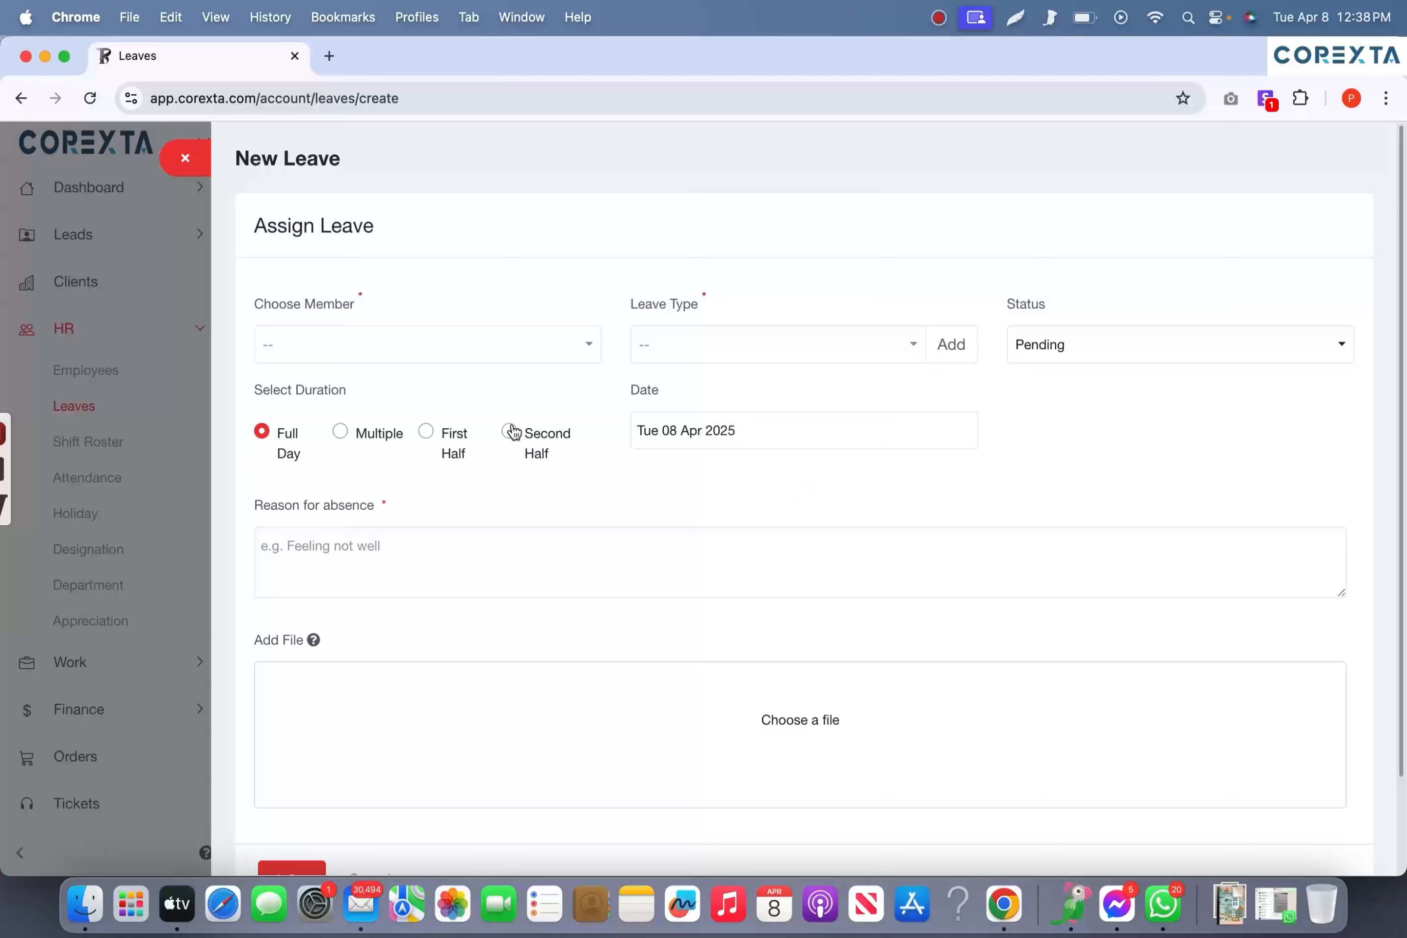
pyautogui.scroll(-2, 441, 575)
pyautogui.scroll(2, 442, 582)
pyautogui.click(185, 158)
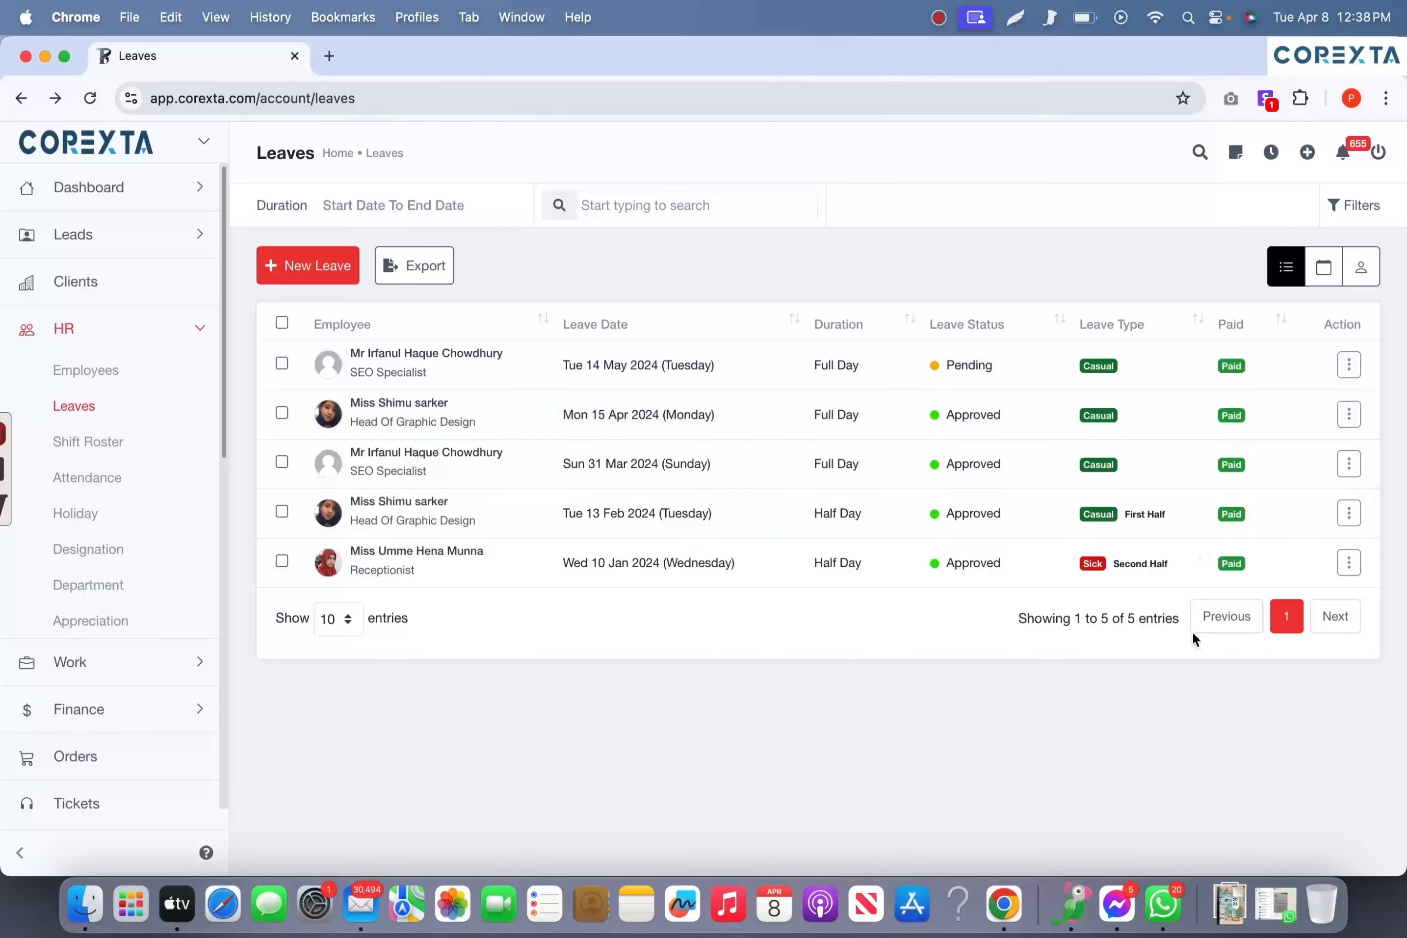
# - Approve the SEO Specialist's pending casual leave request for 14 May 2024
pyautogui.click(1349, 364)
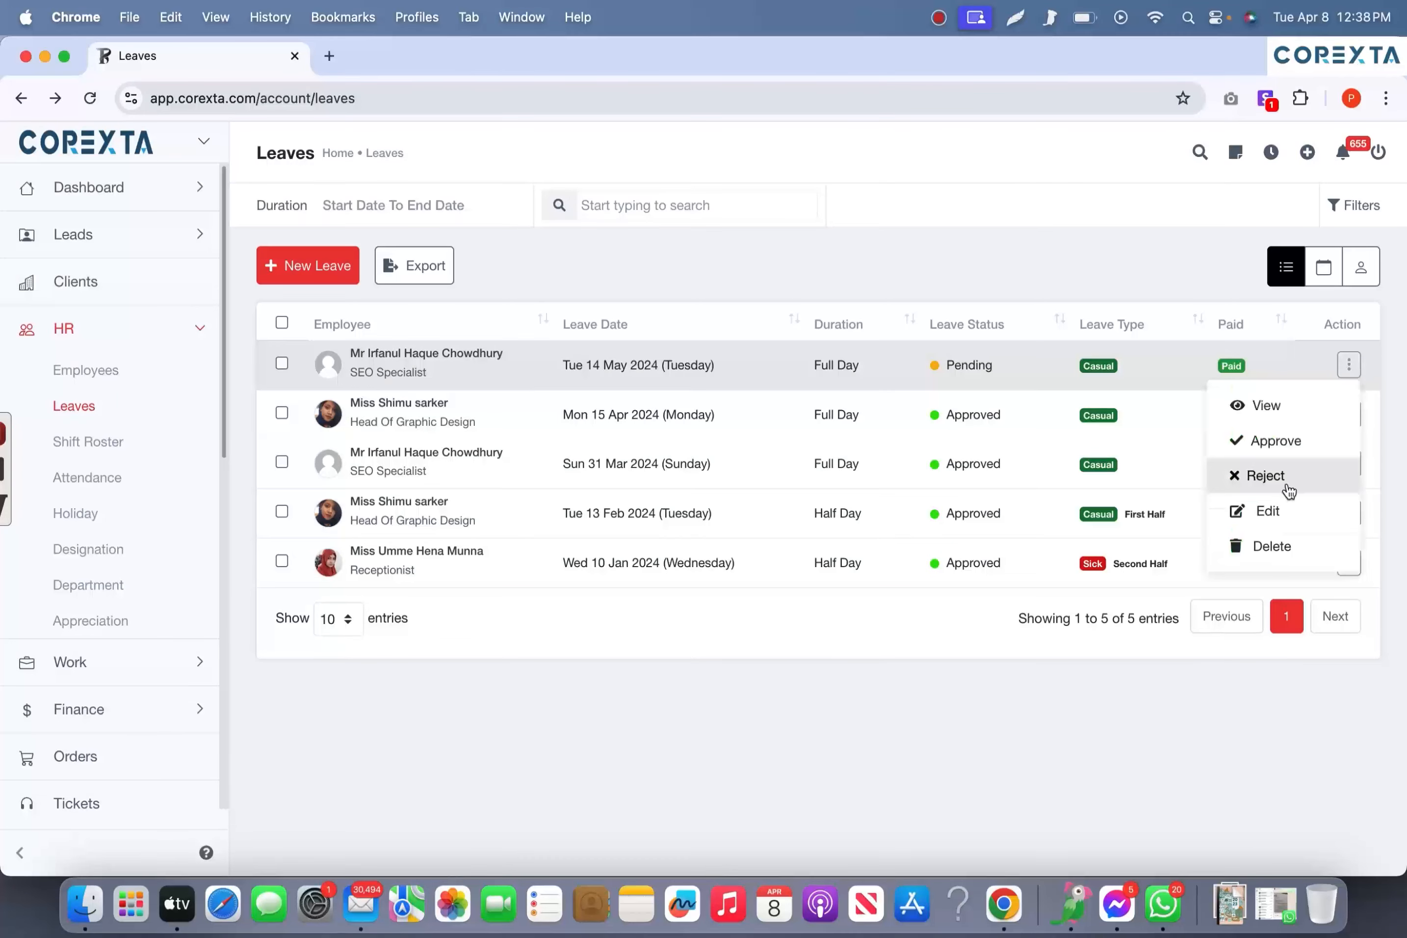
pyautogui.click(1153, 743)
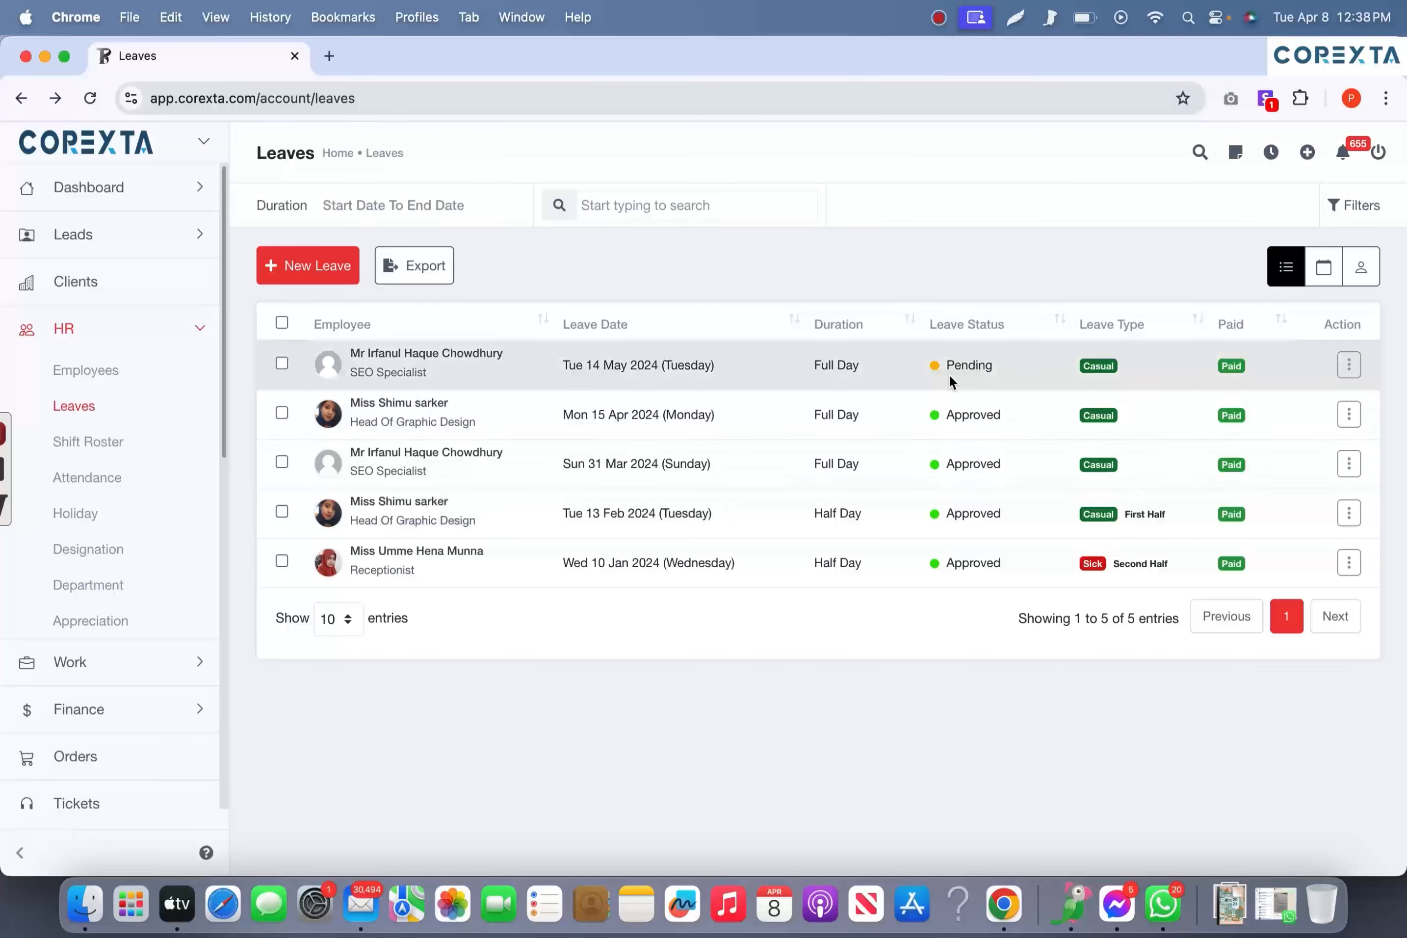
pyautogui.moveTo(944, 364); pyautogui.dragTo(1005, 367)
pyautogui.click(1348, 364)
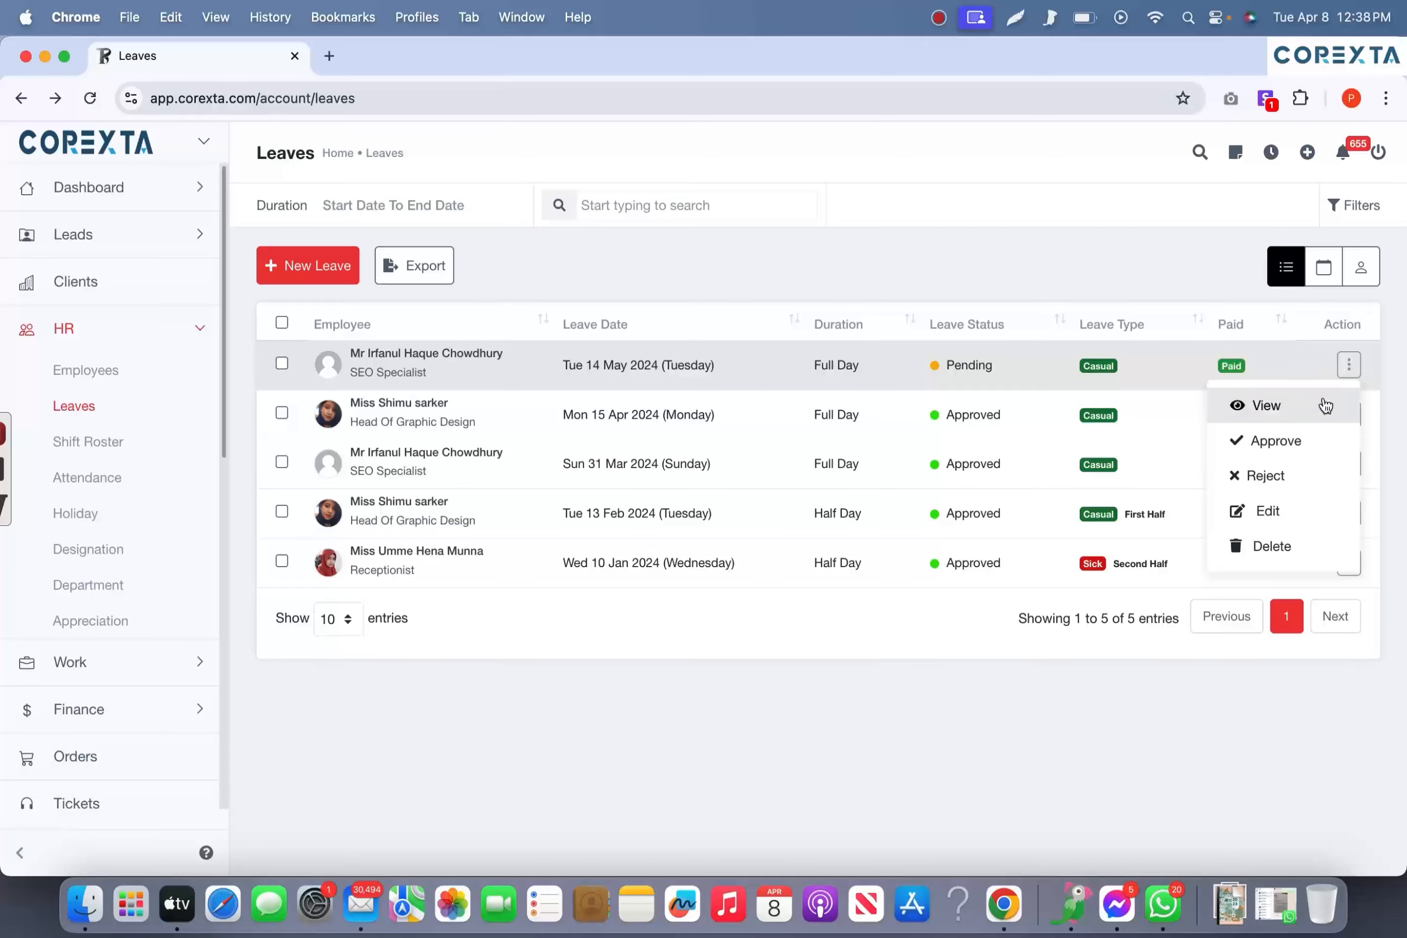
pyautogui.click(1278, 454)
pyautogui.click(1018, 420)
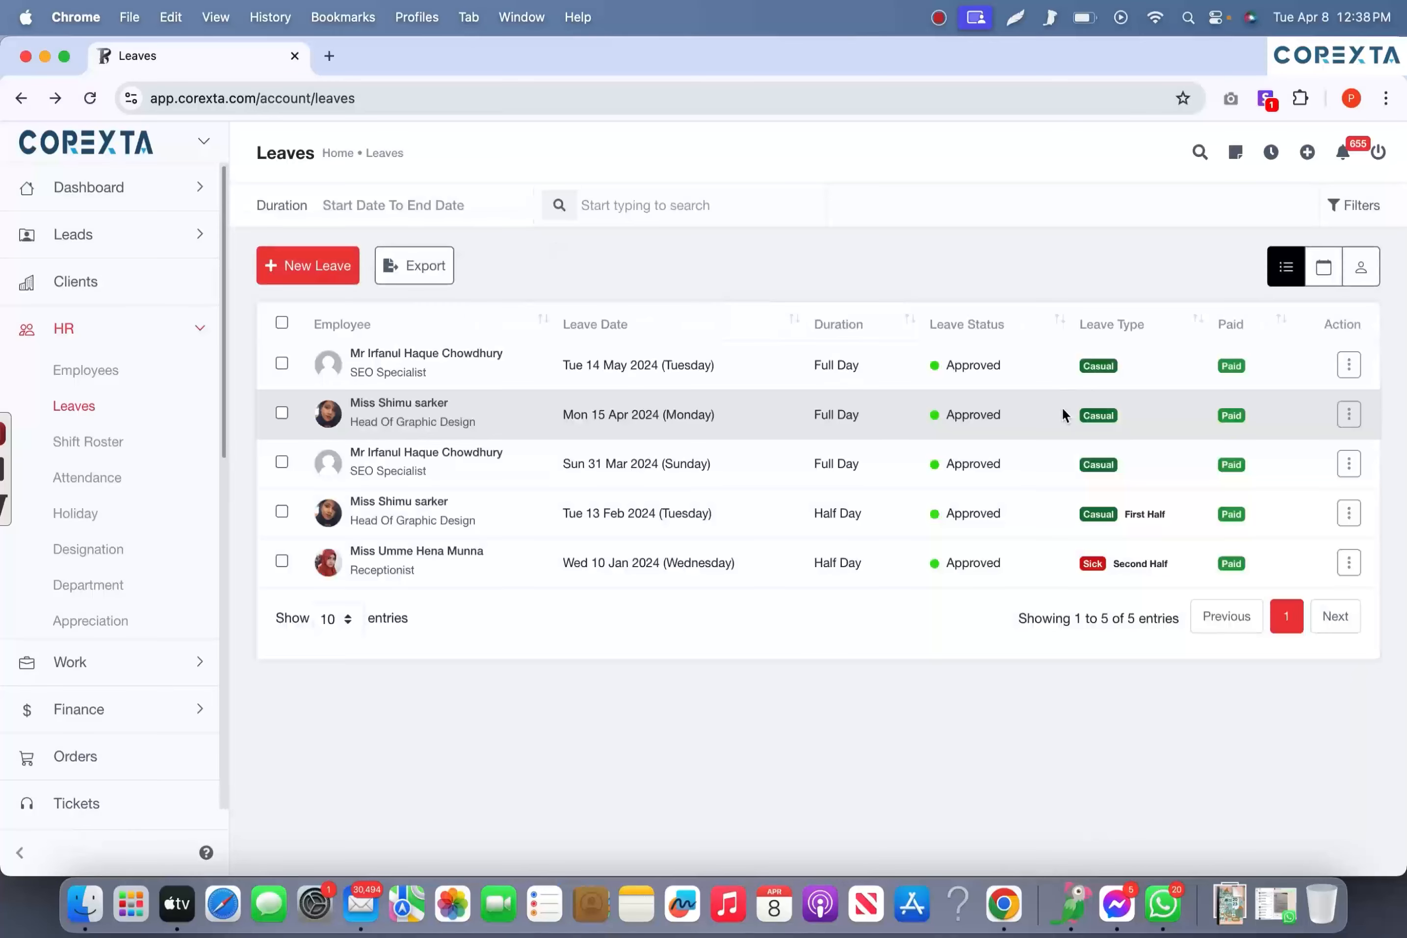
# - View the details of the 14 May 2024 leave, read its reason for absence and return to the leaves list
pyautogui.click(1348, 365)
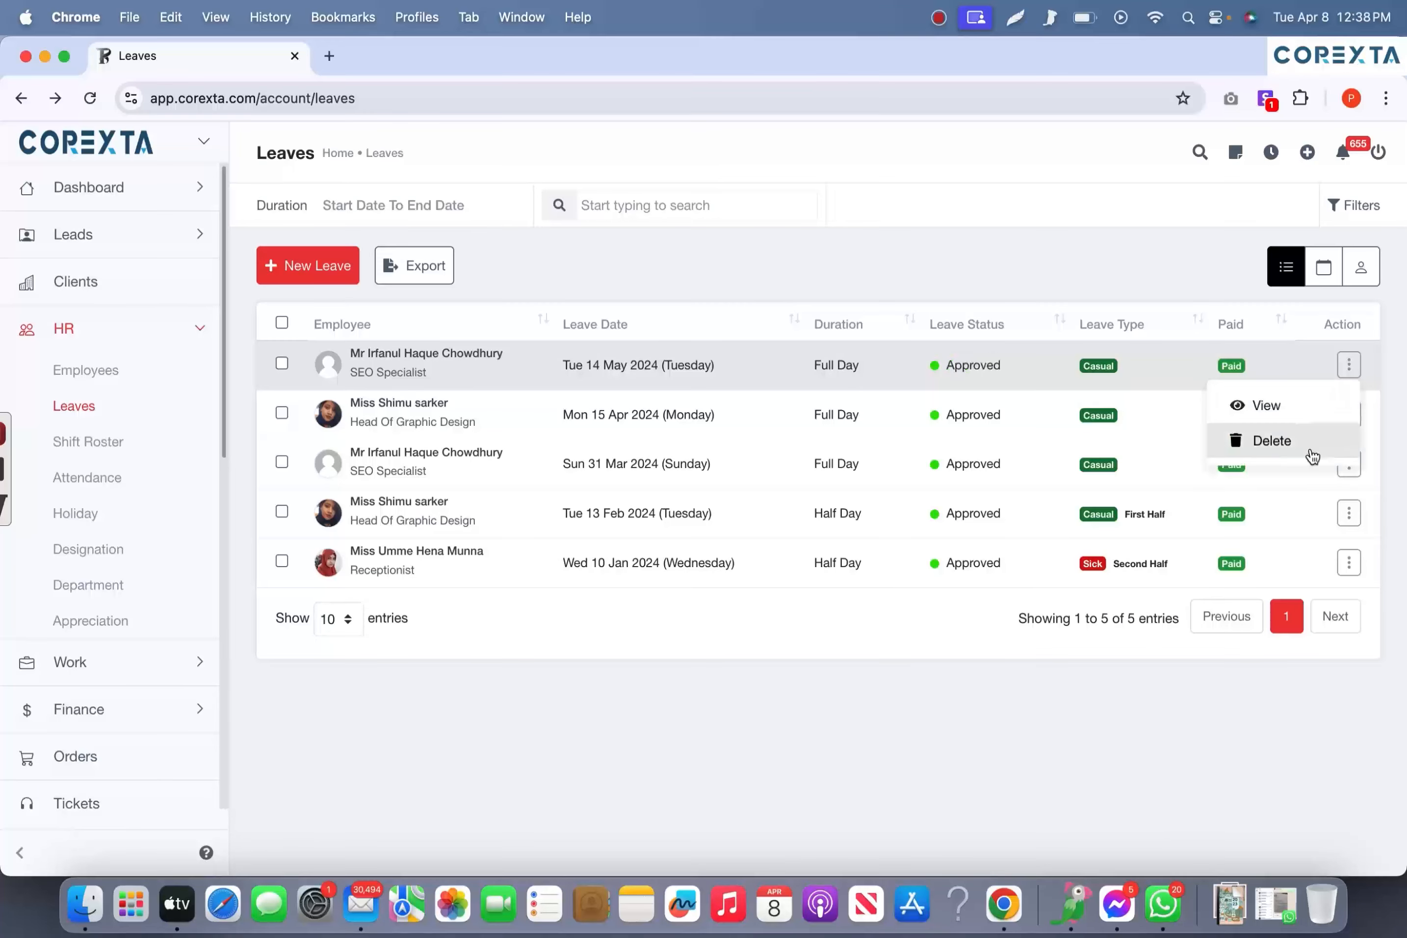
pyautogui.click(1293, 417)
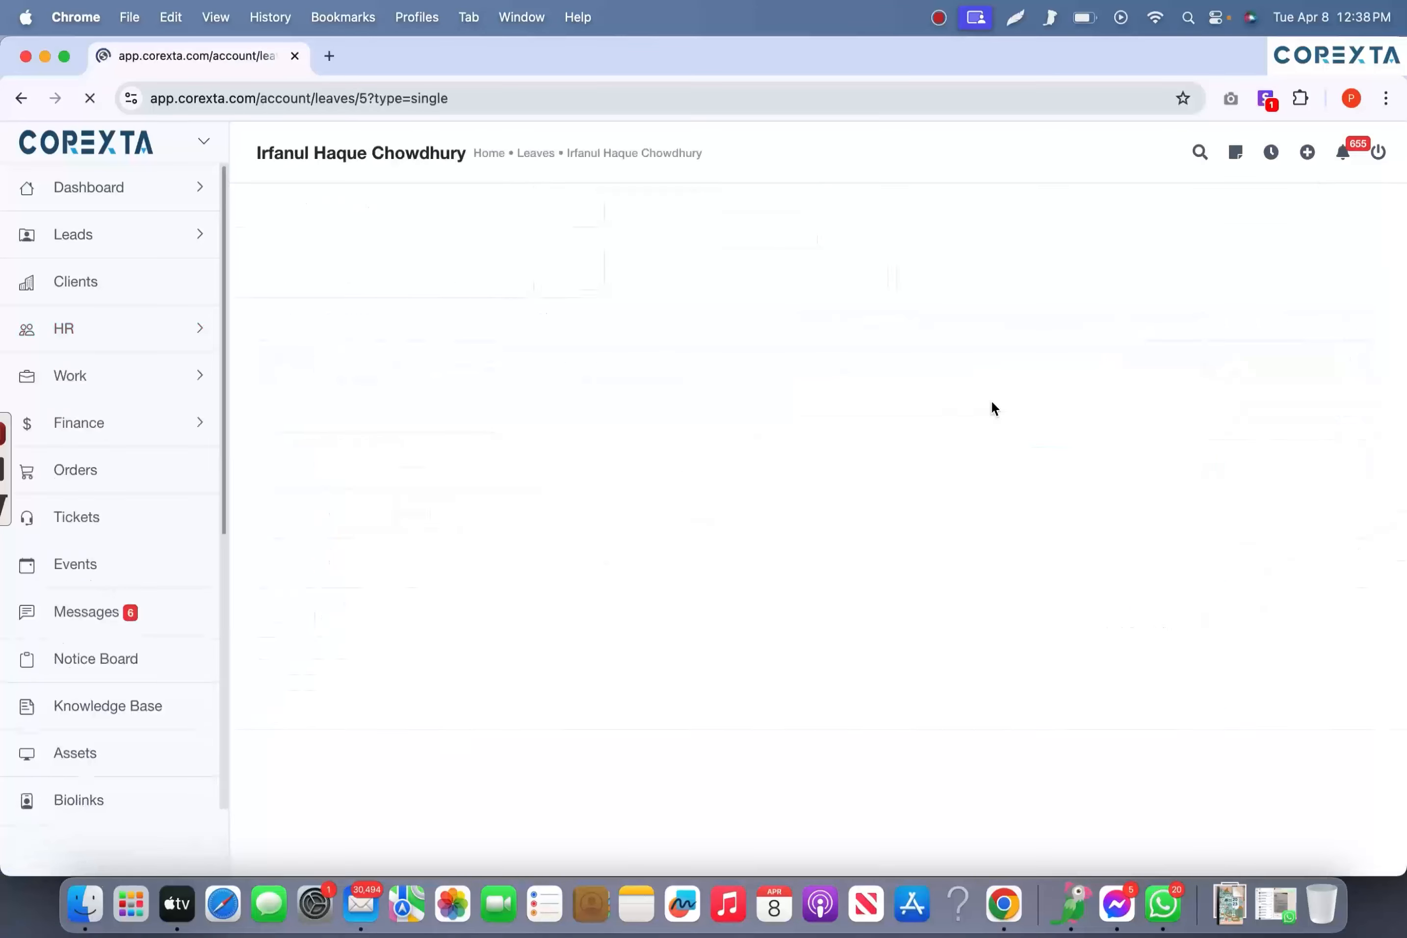
pyautogui.scroll(-1, 447, 441)
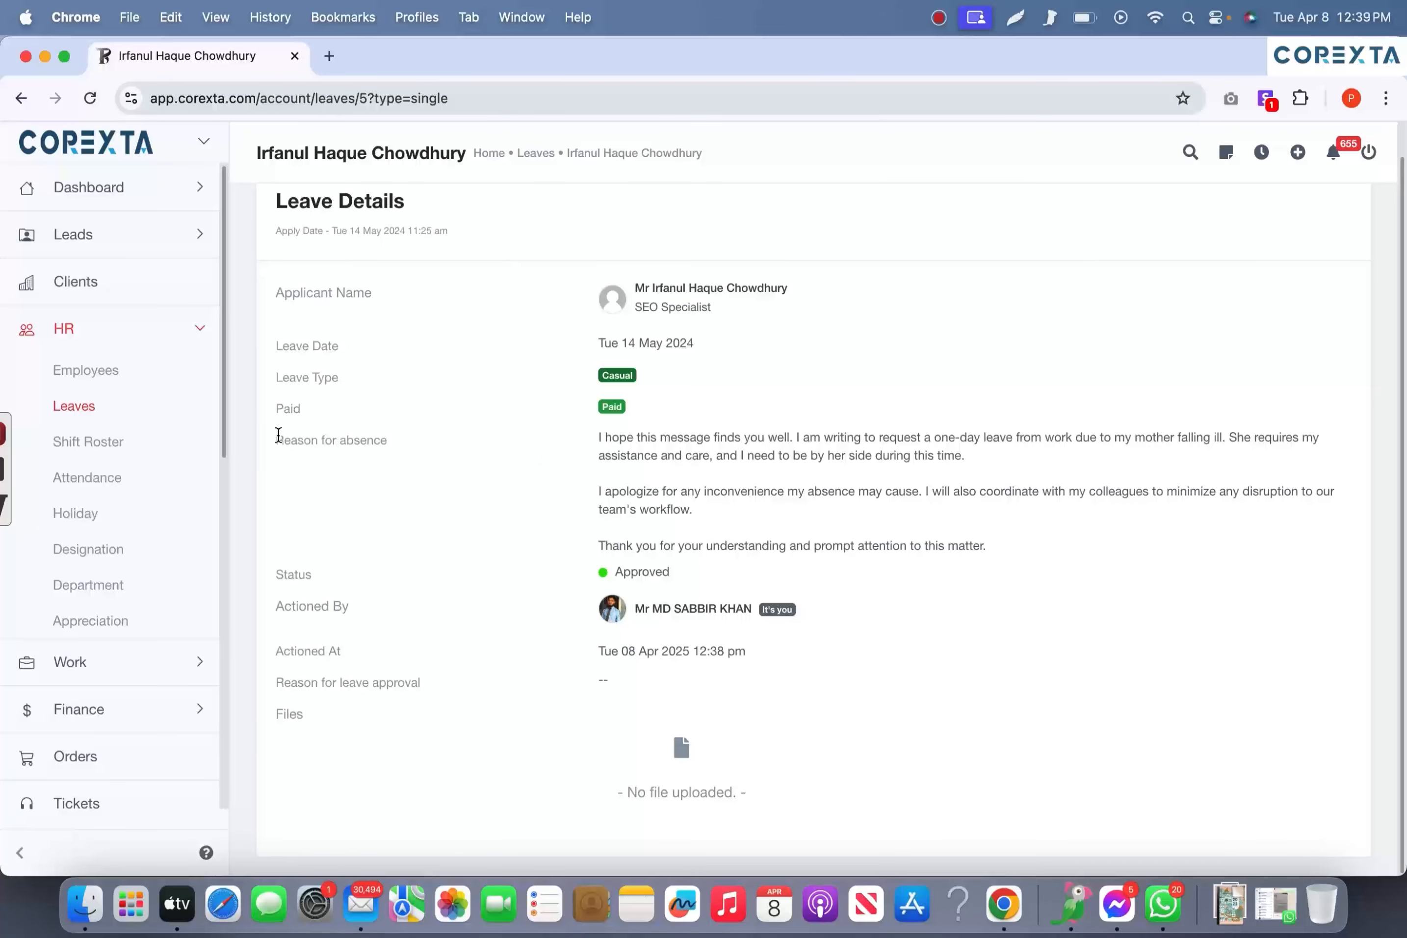
pyautogui.moveTo(605, 435); pyautogui.dragTo(1008, 552)
pyautogui.click(1000, 547)
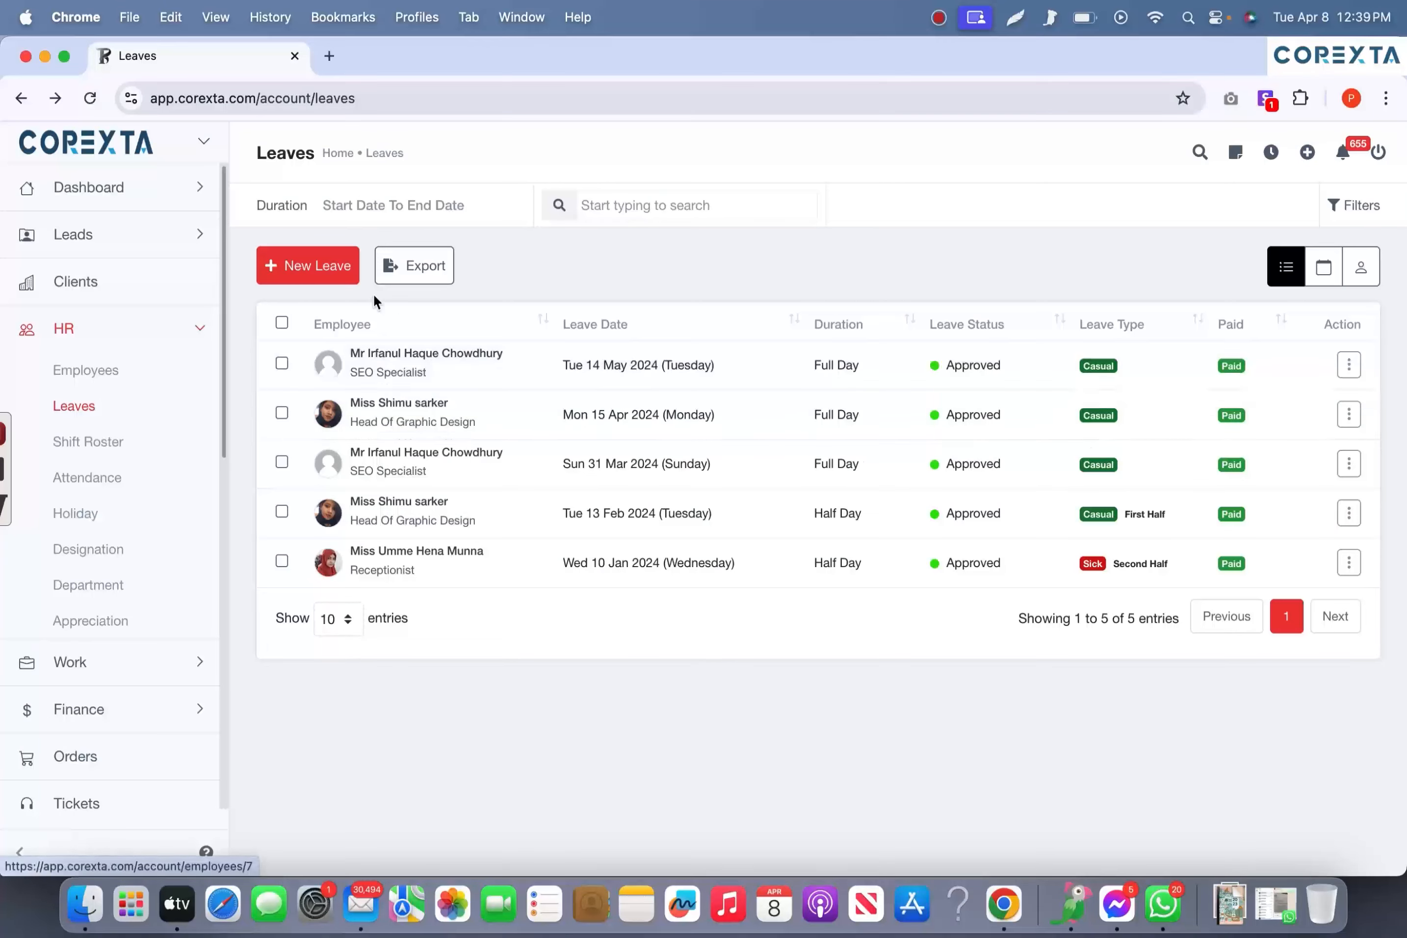
# - Open the New Leave form and look through the available leave types
pyautogui.click(344, 269)
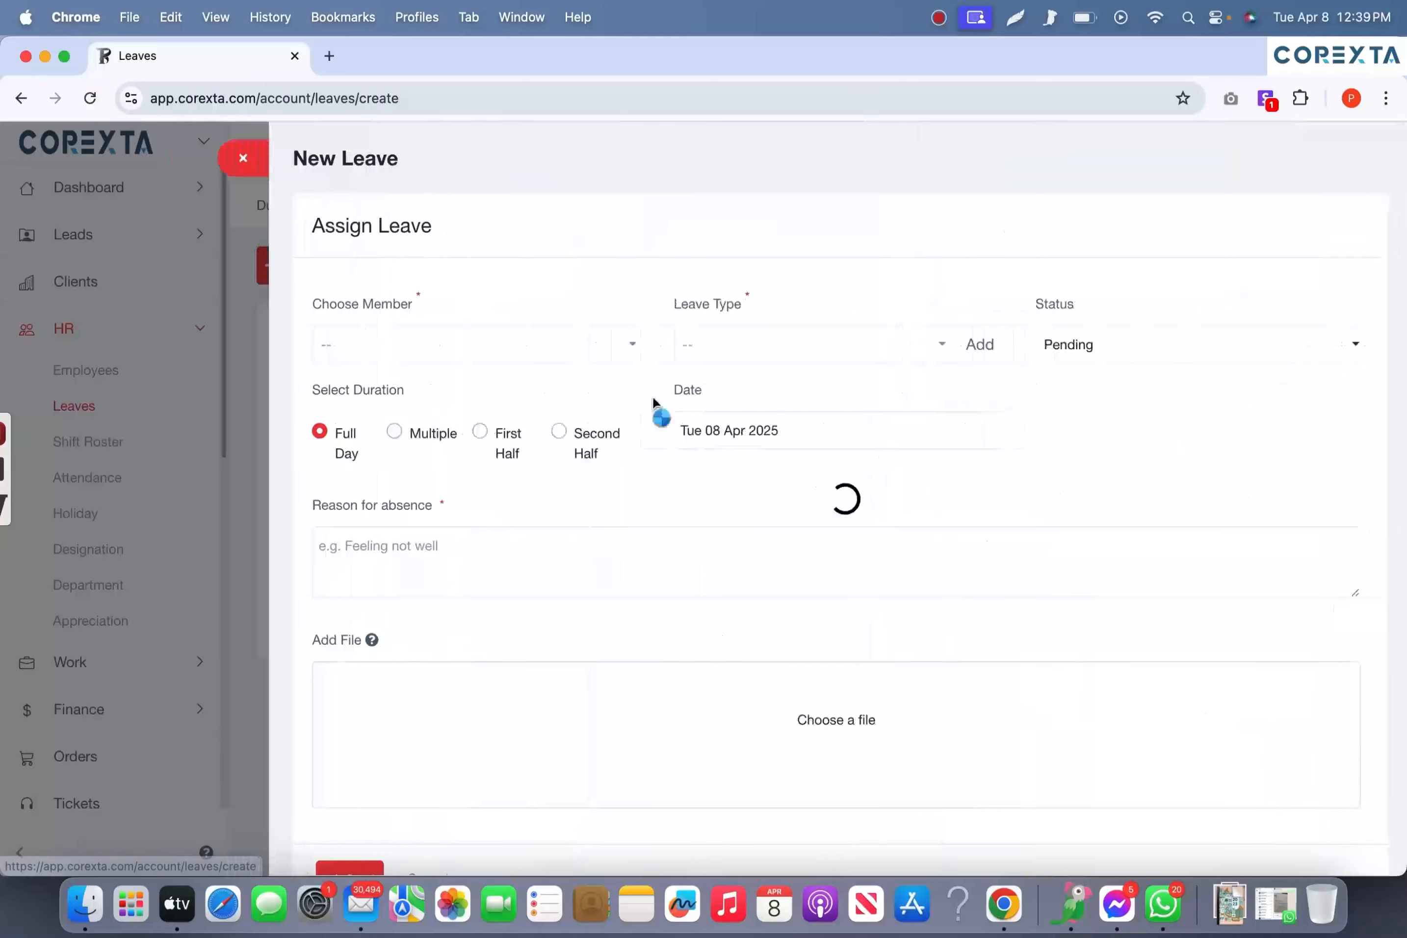
pyautogui.click(694, 354)
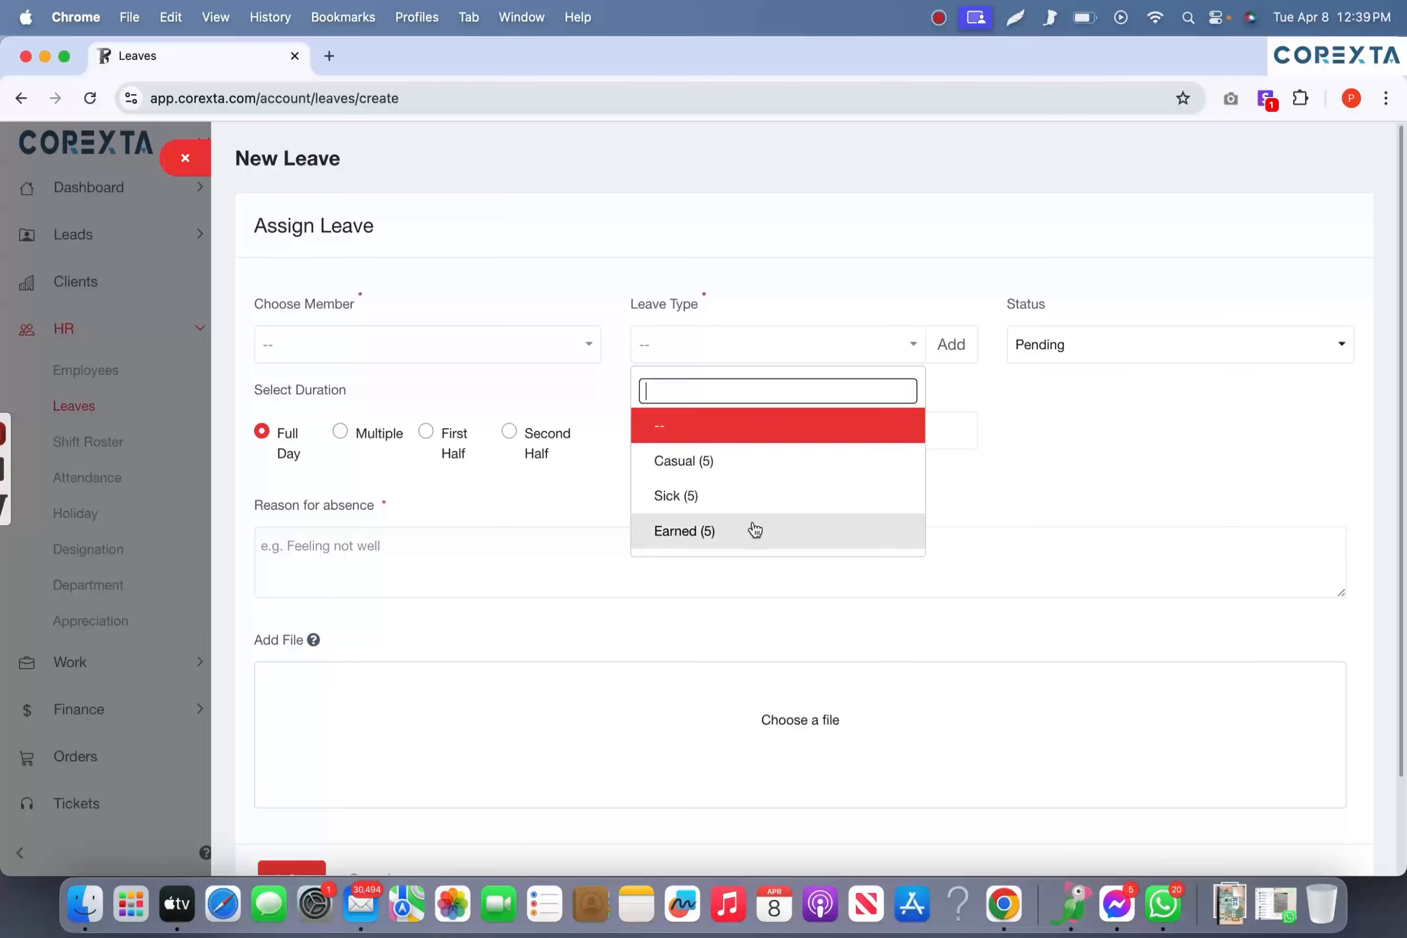
pyautogui.click(817, 339)
pyautogui.click(818, 344)
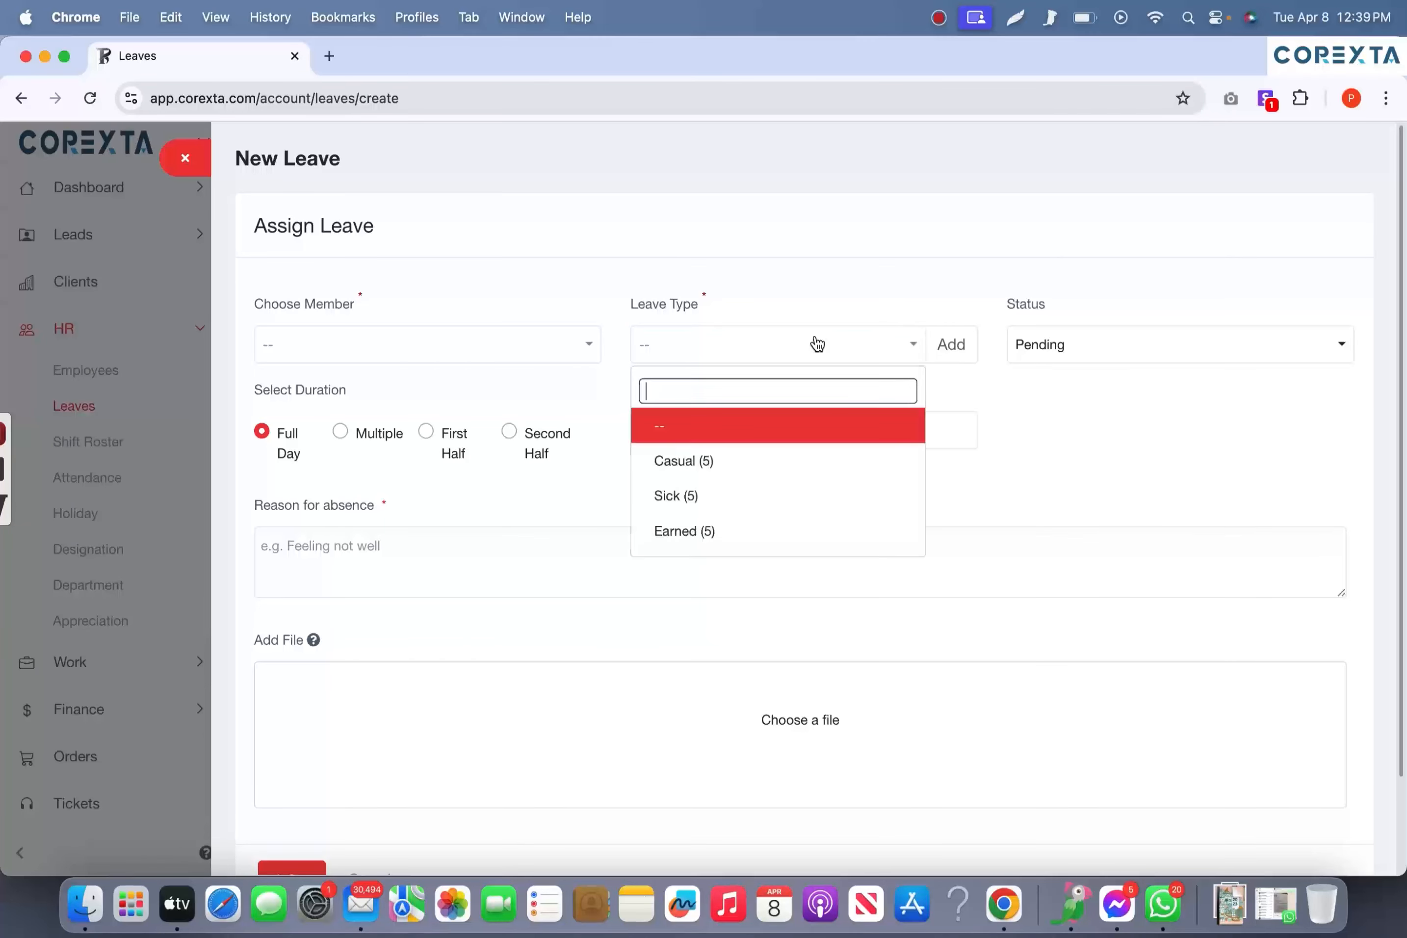
# - Open the Add New Leave Type form and examine its general settings, including the paid status and allotment type options
pyautogui.click(952, 345)
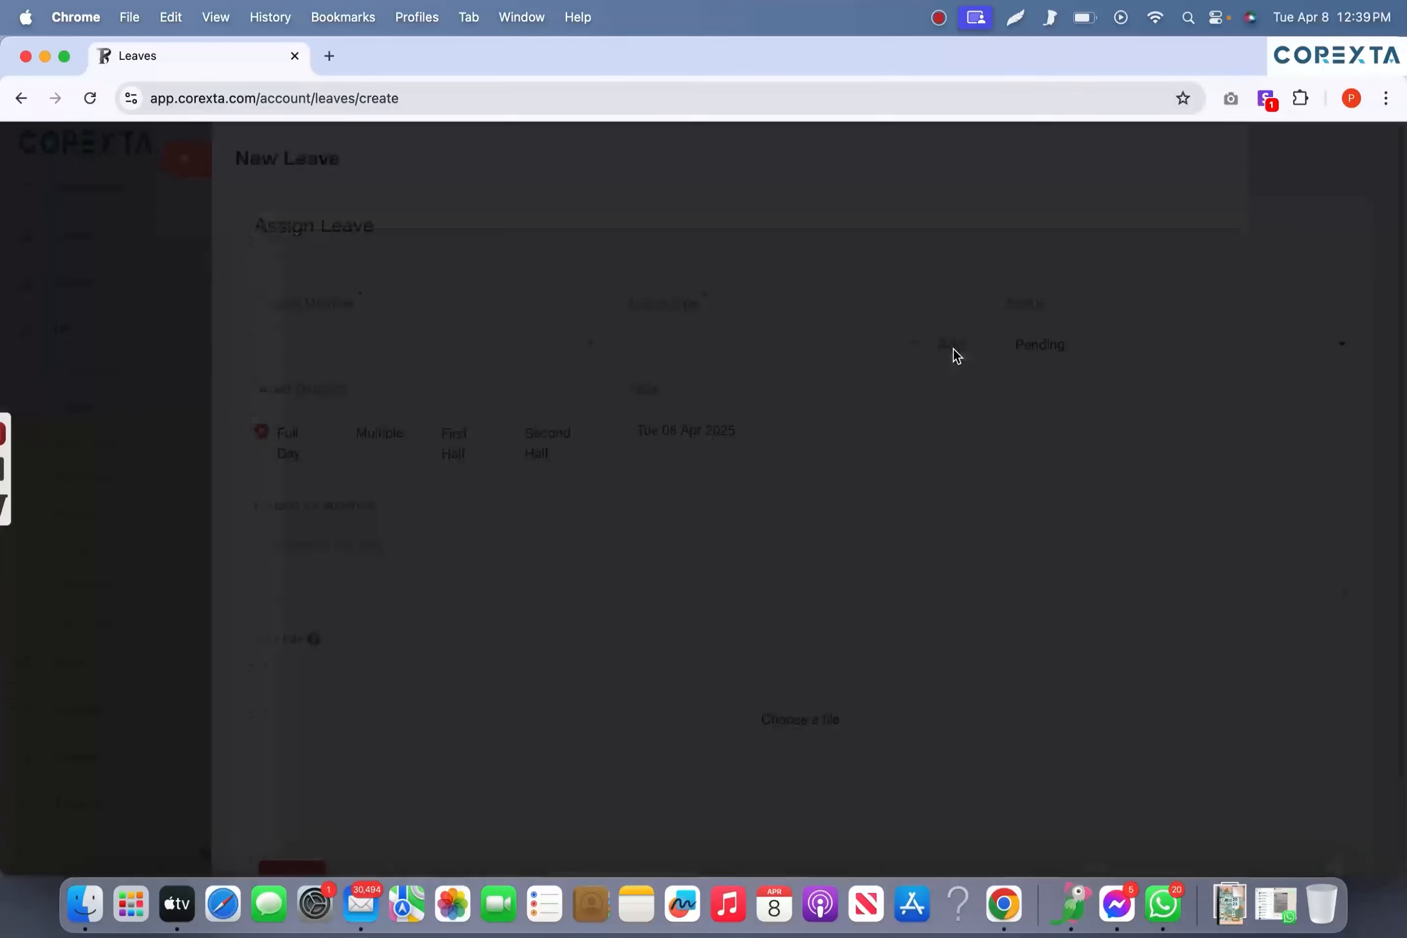
pyautogui.click(323, 401)
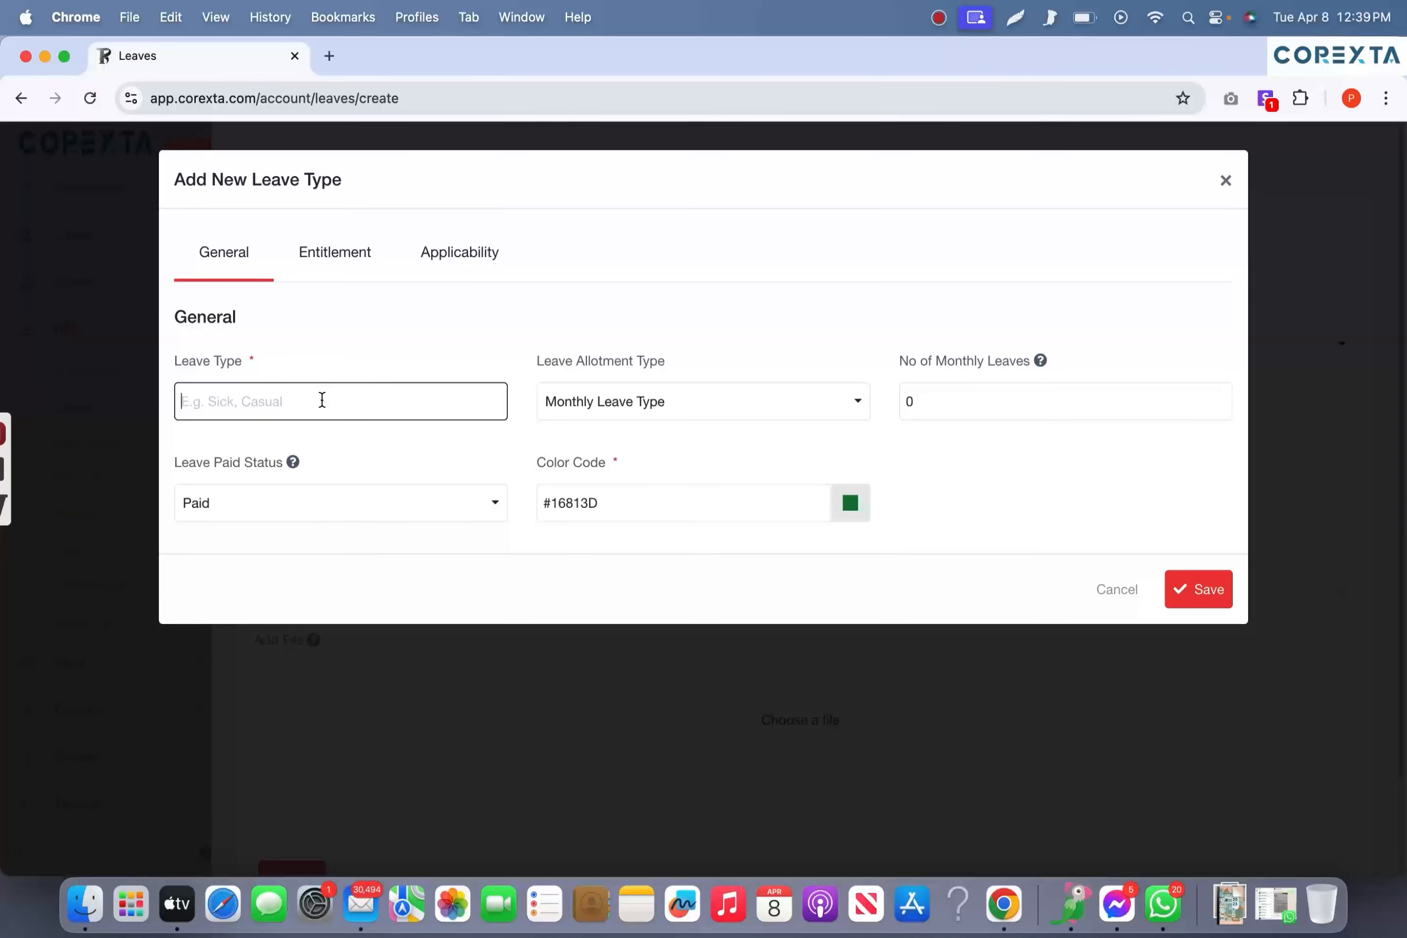
pyautogui.click(320, 514)
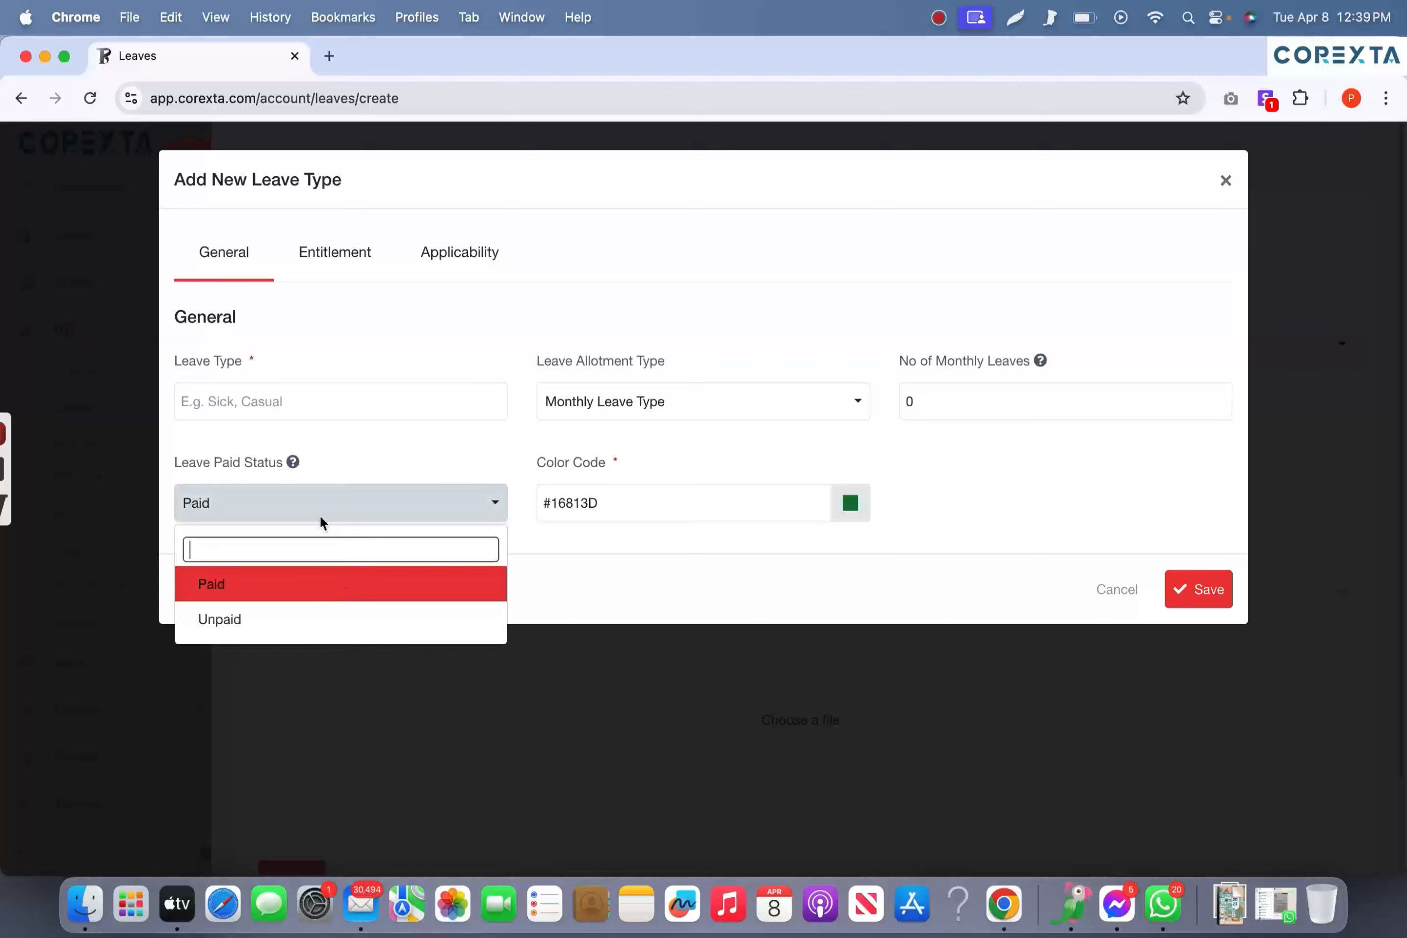
pyautogui.click(493, 449)
pyautogui.click(681, 400)
pyautogui.click(717, 403)
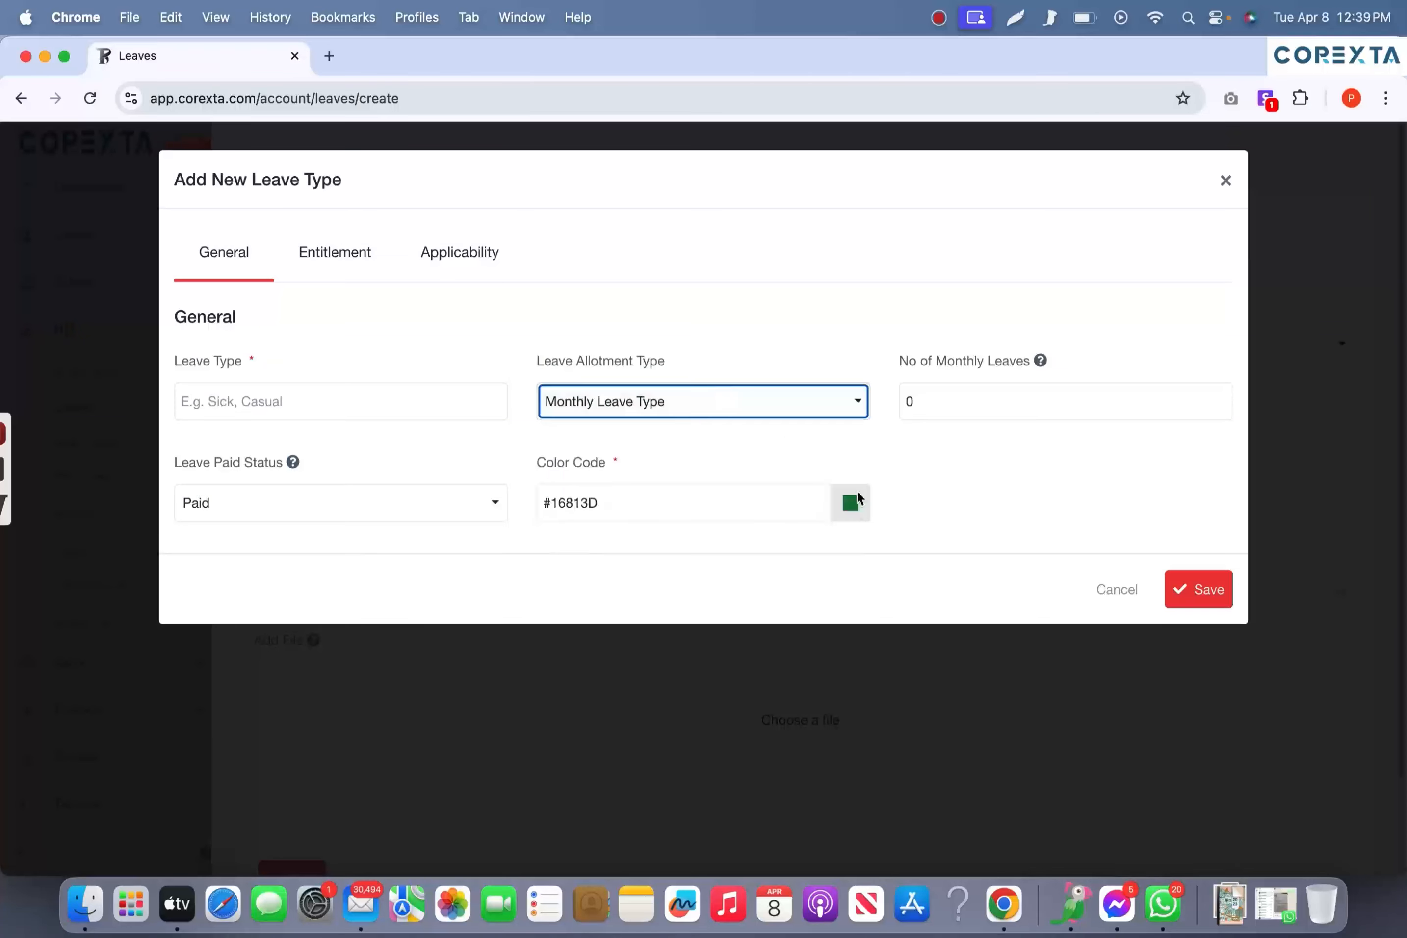
# - Look over the leave type's Entitlement and Applicability settings, and cancel both the new leave type and the New Leave form
pyautogui.click(357, 265)
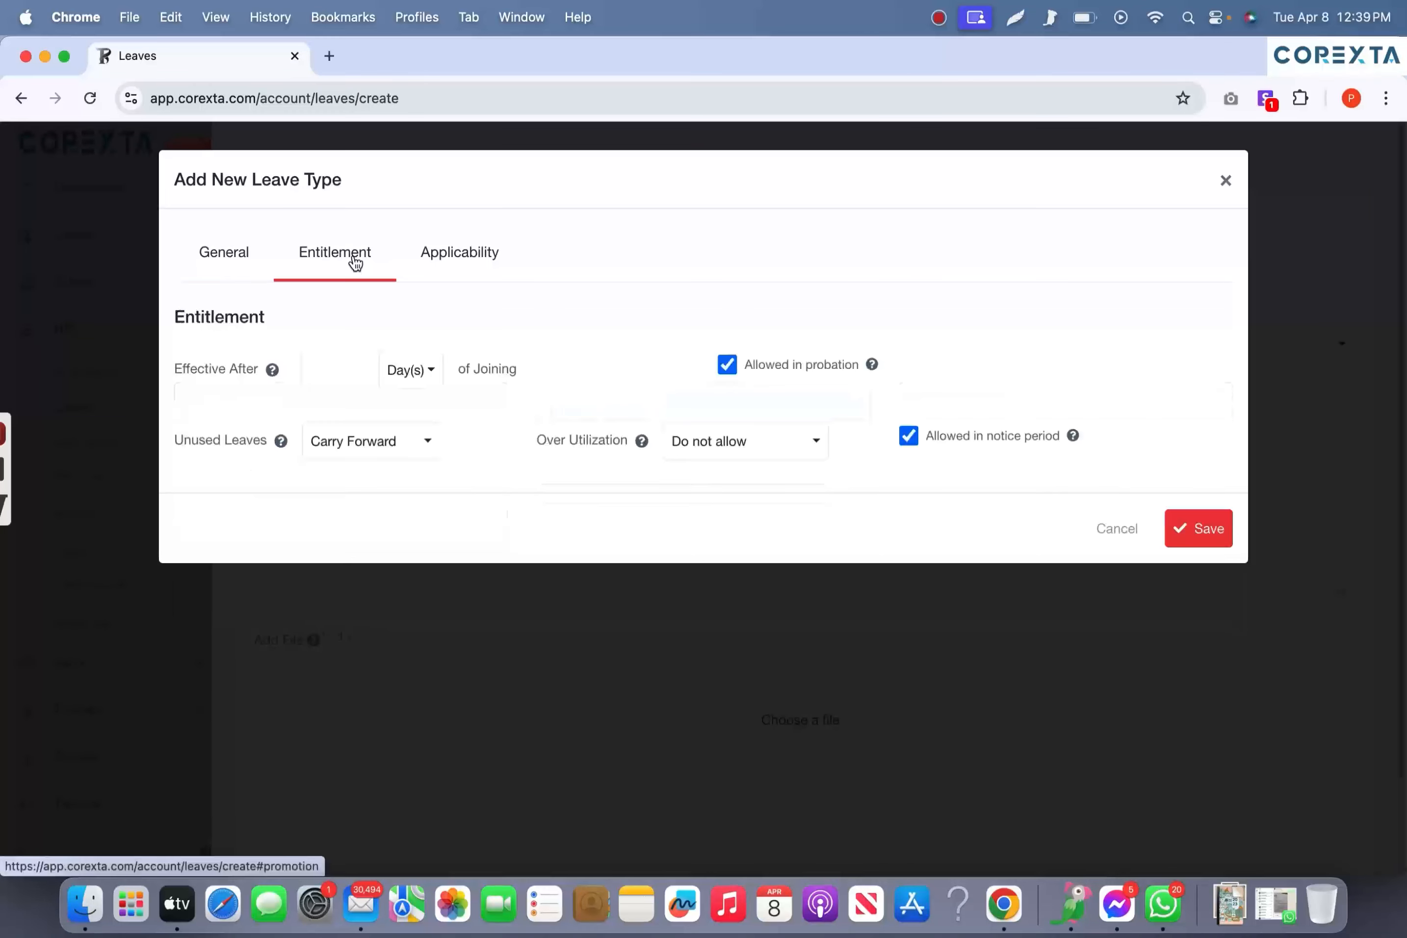
pyautogui.click(472, 257)
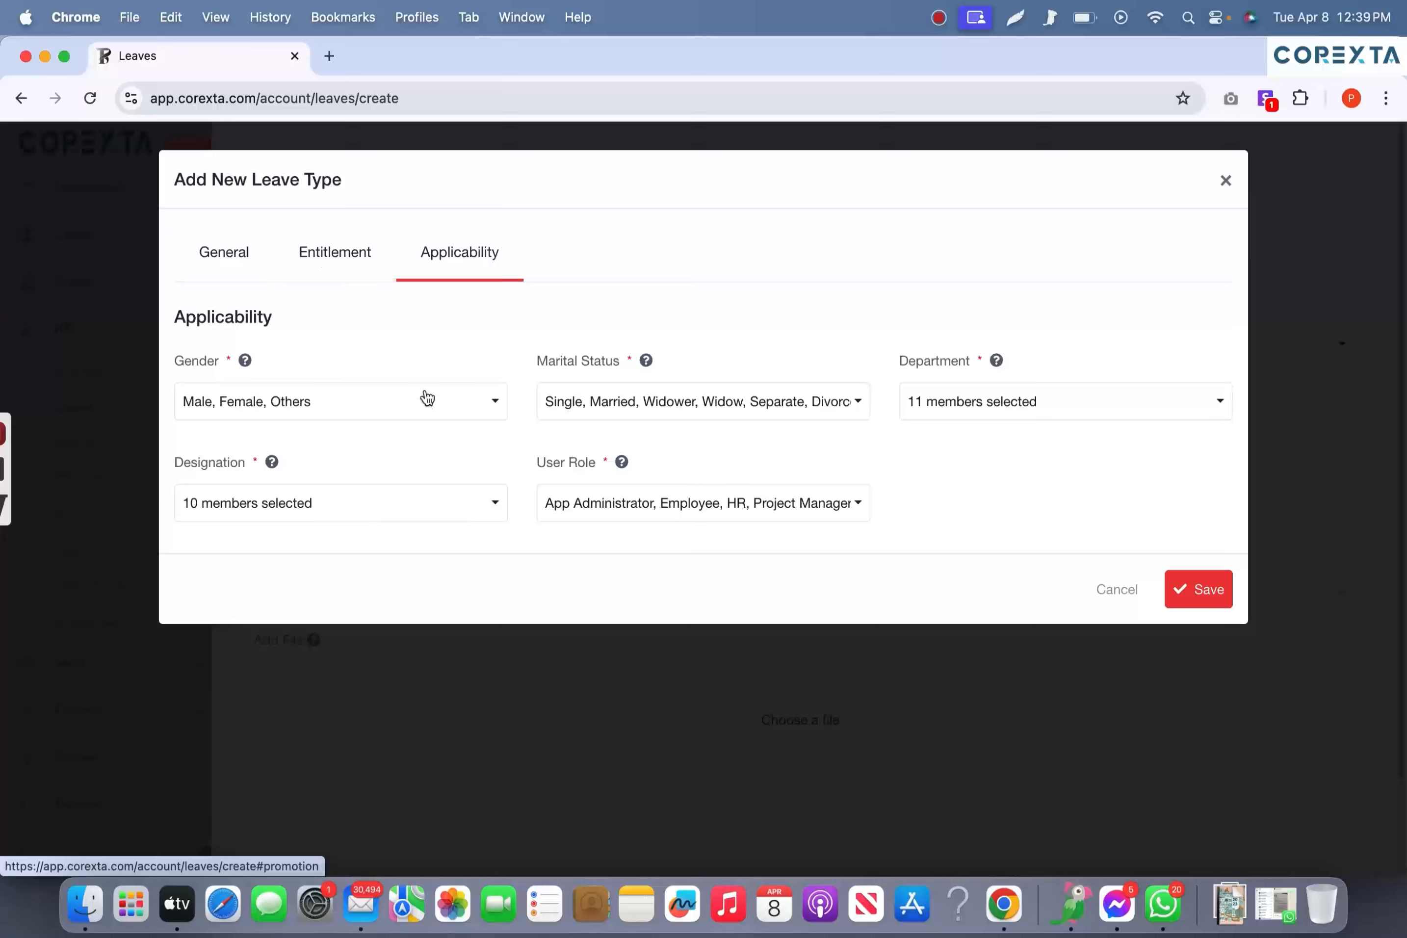
pyautogui.click(423, 400)
pyautogui.click(255, 272)
pyautogui.click(1115, 587)
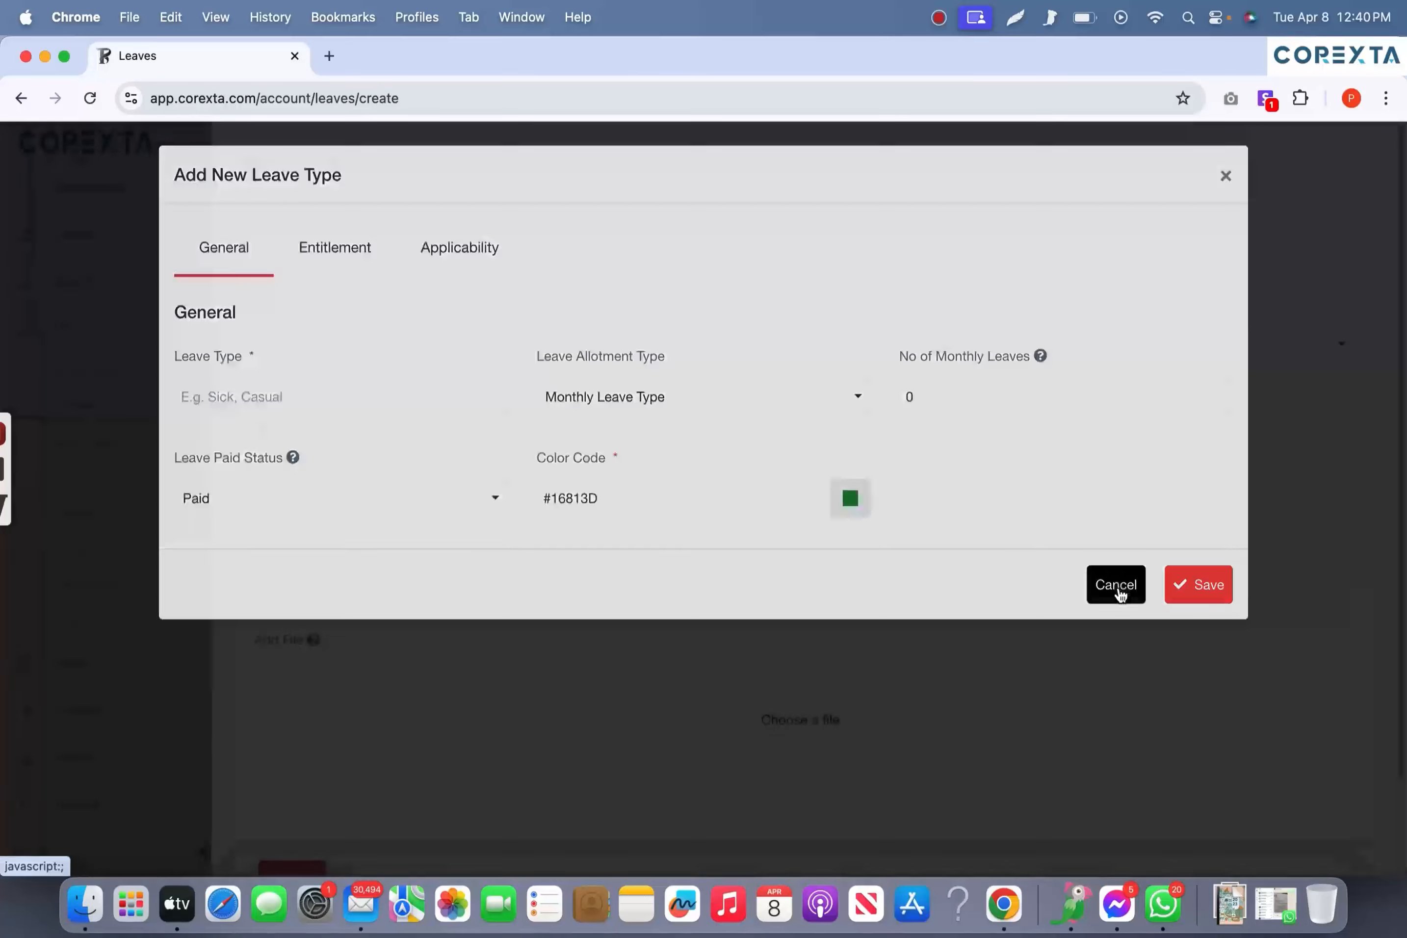
pyautogui.click(188, 159)
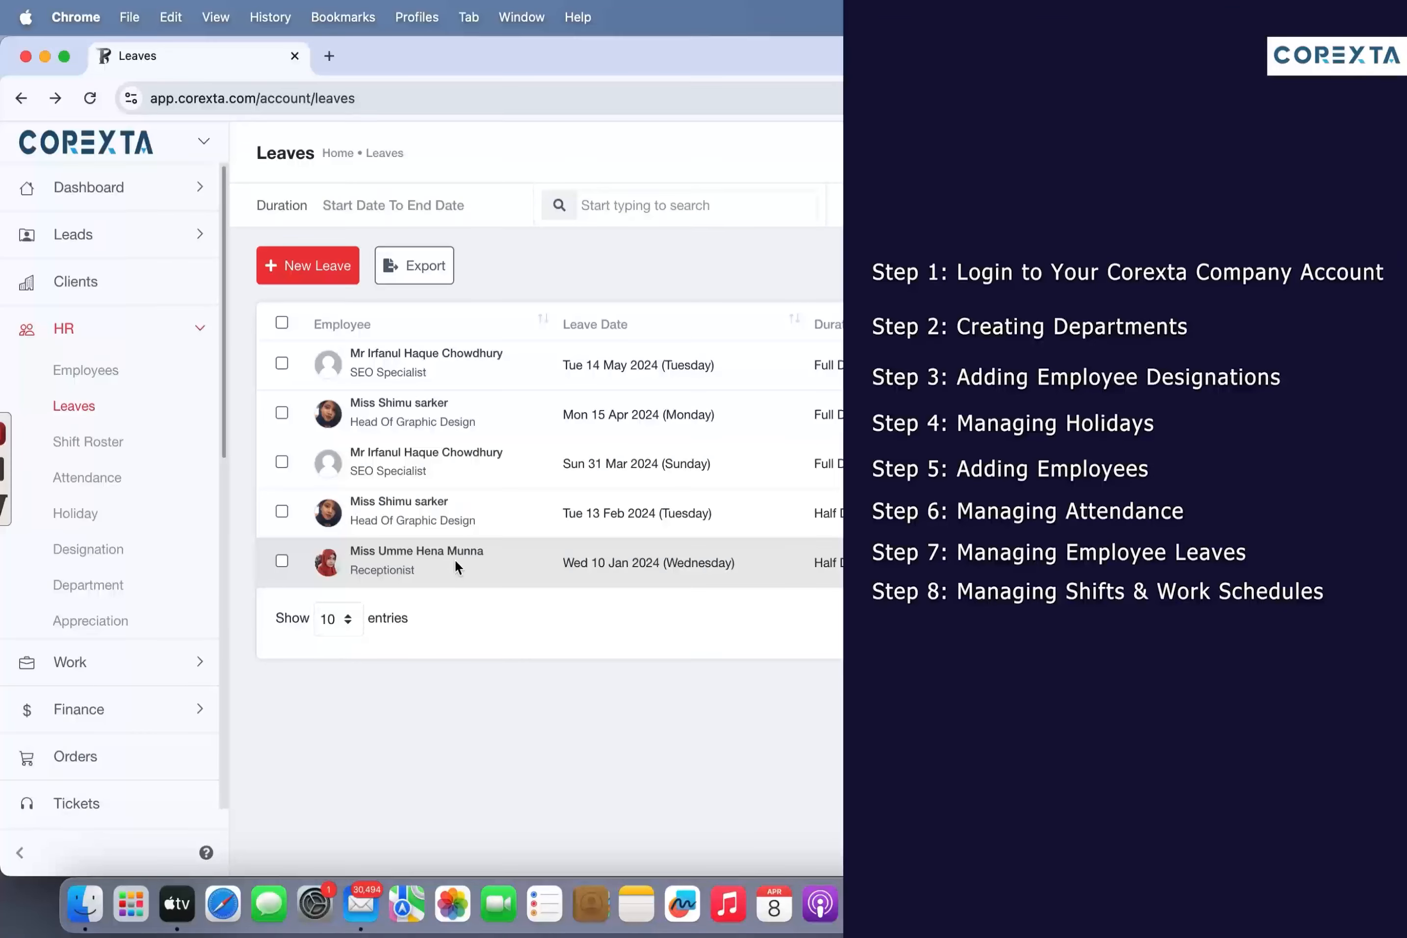
# - Open the HR shift roster and look through the employees' weekly schedule for 05 Apr - 11 Apr
pyautogui.click(96, 451)
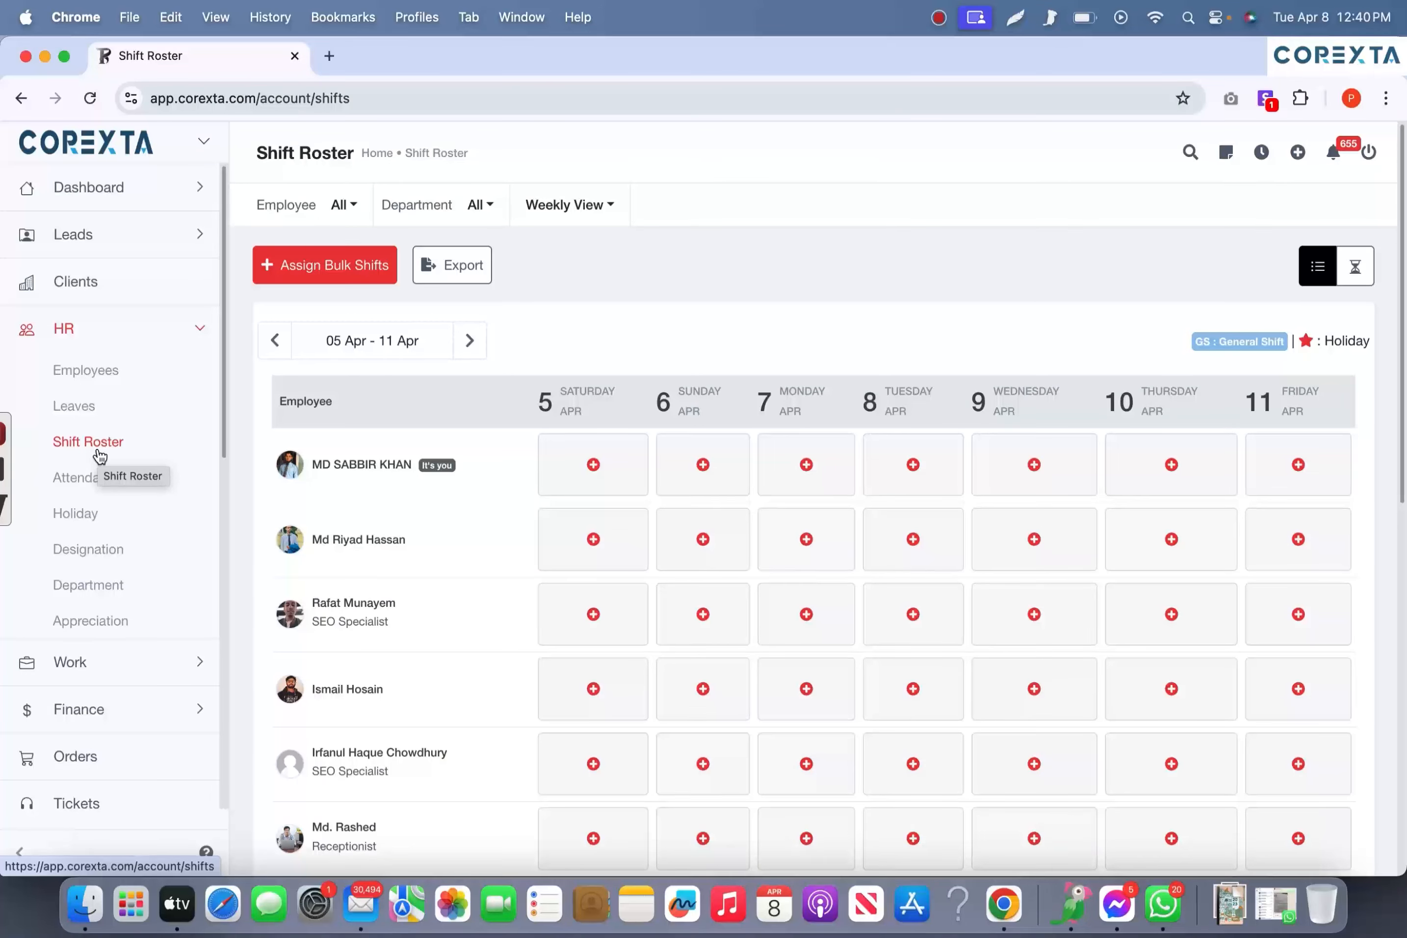
pyautogui.scroll(-4, 574, 628)
pyautogui.scroll(4, 1090, 485)
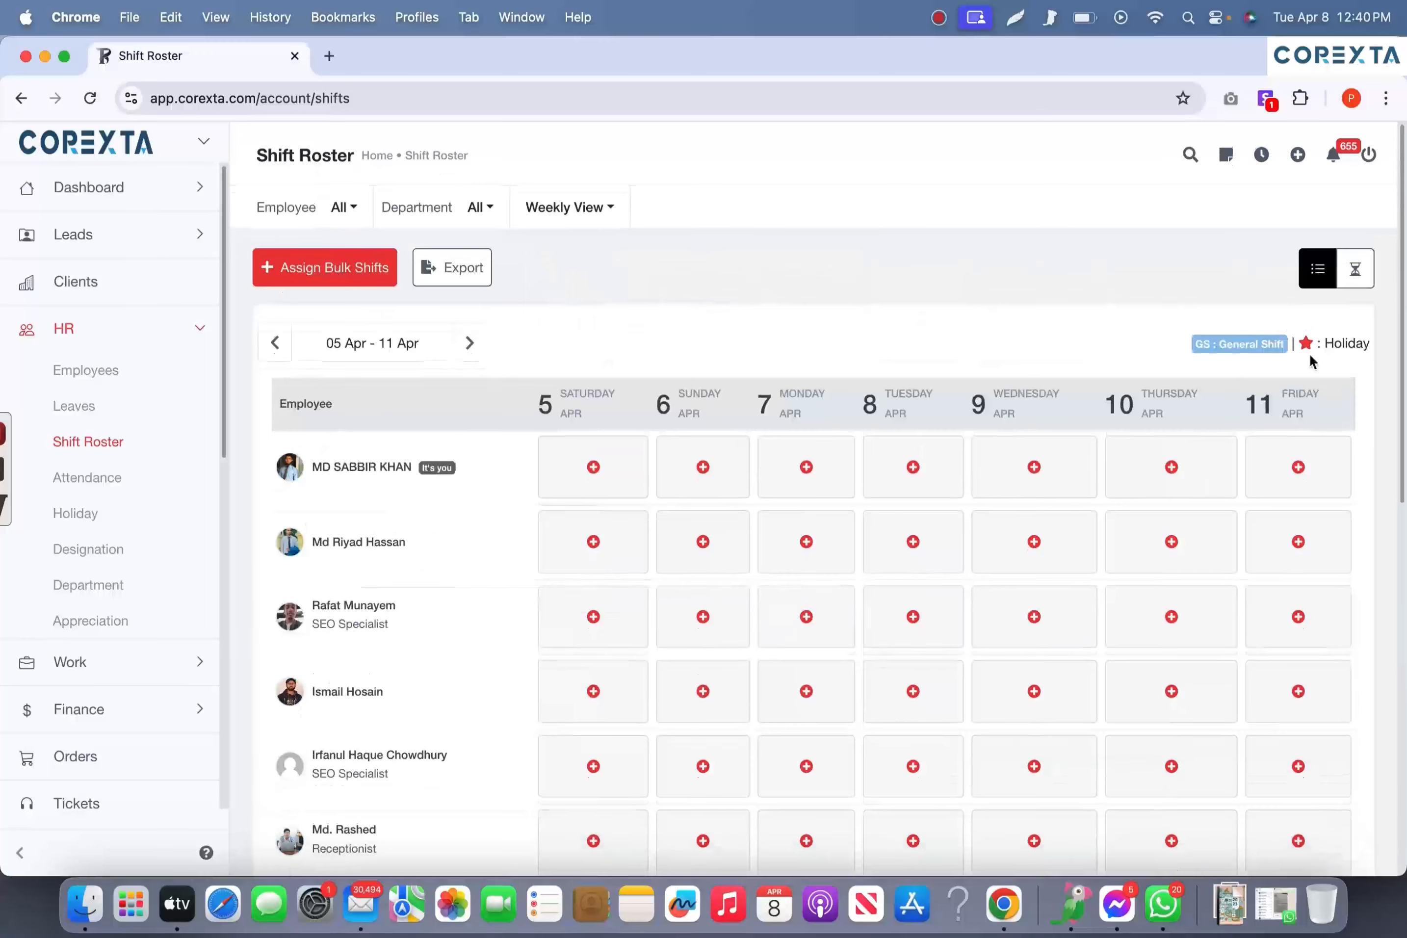
pyautogui.scroll(-10, 479, 560)
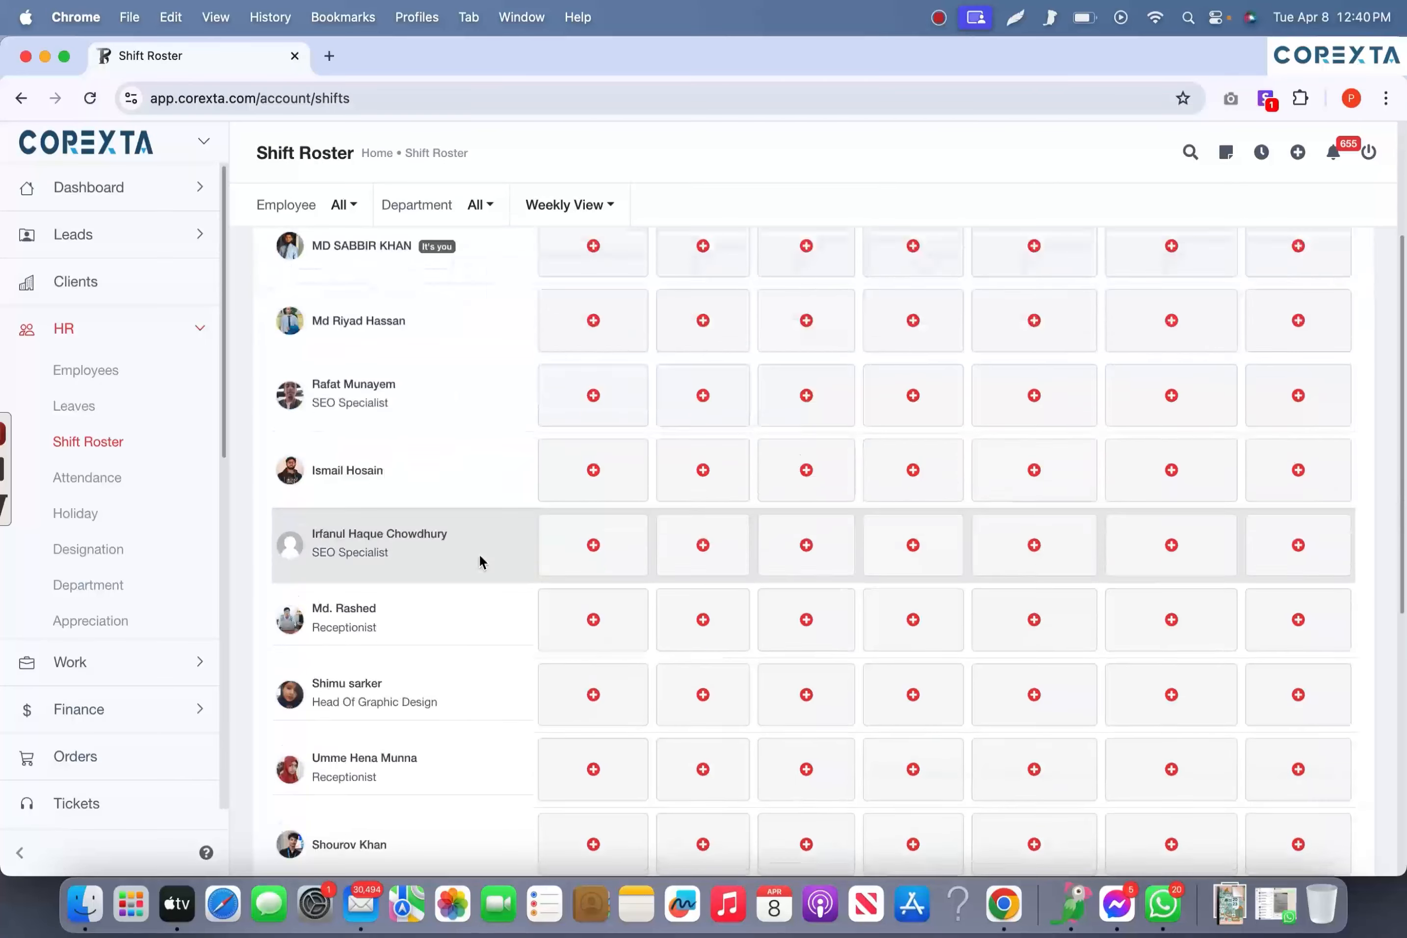
pyautogui.scroll(10, 479, 554)
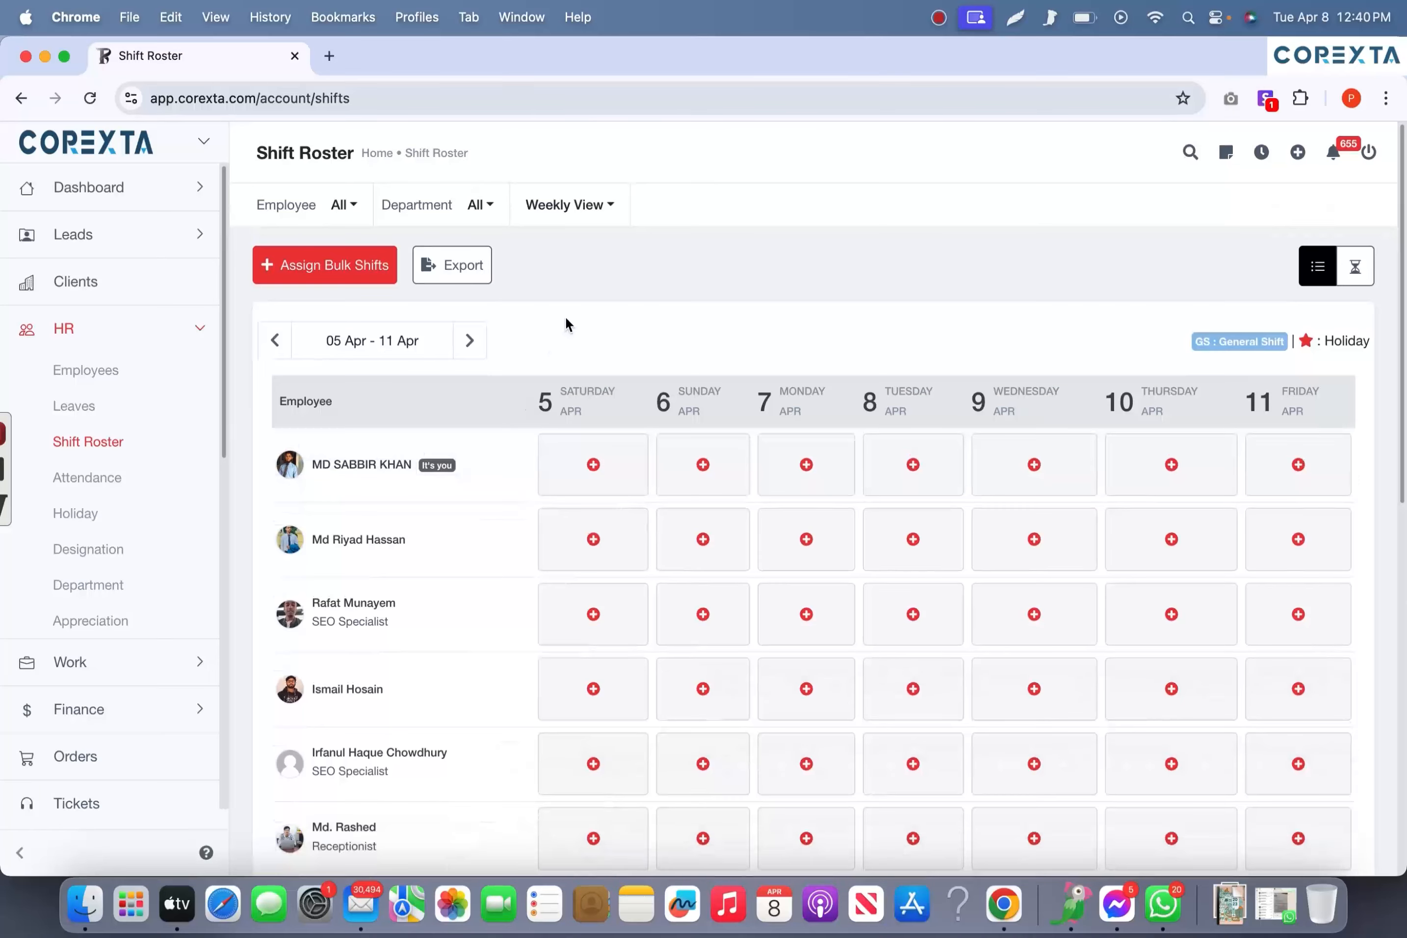